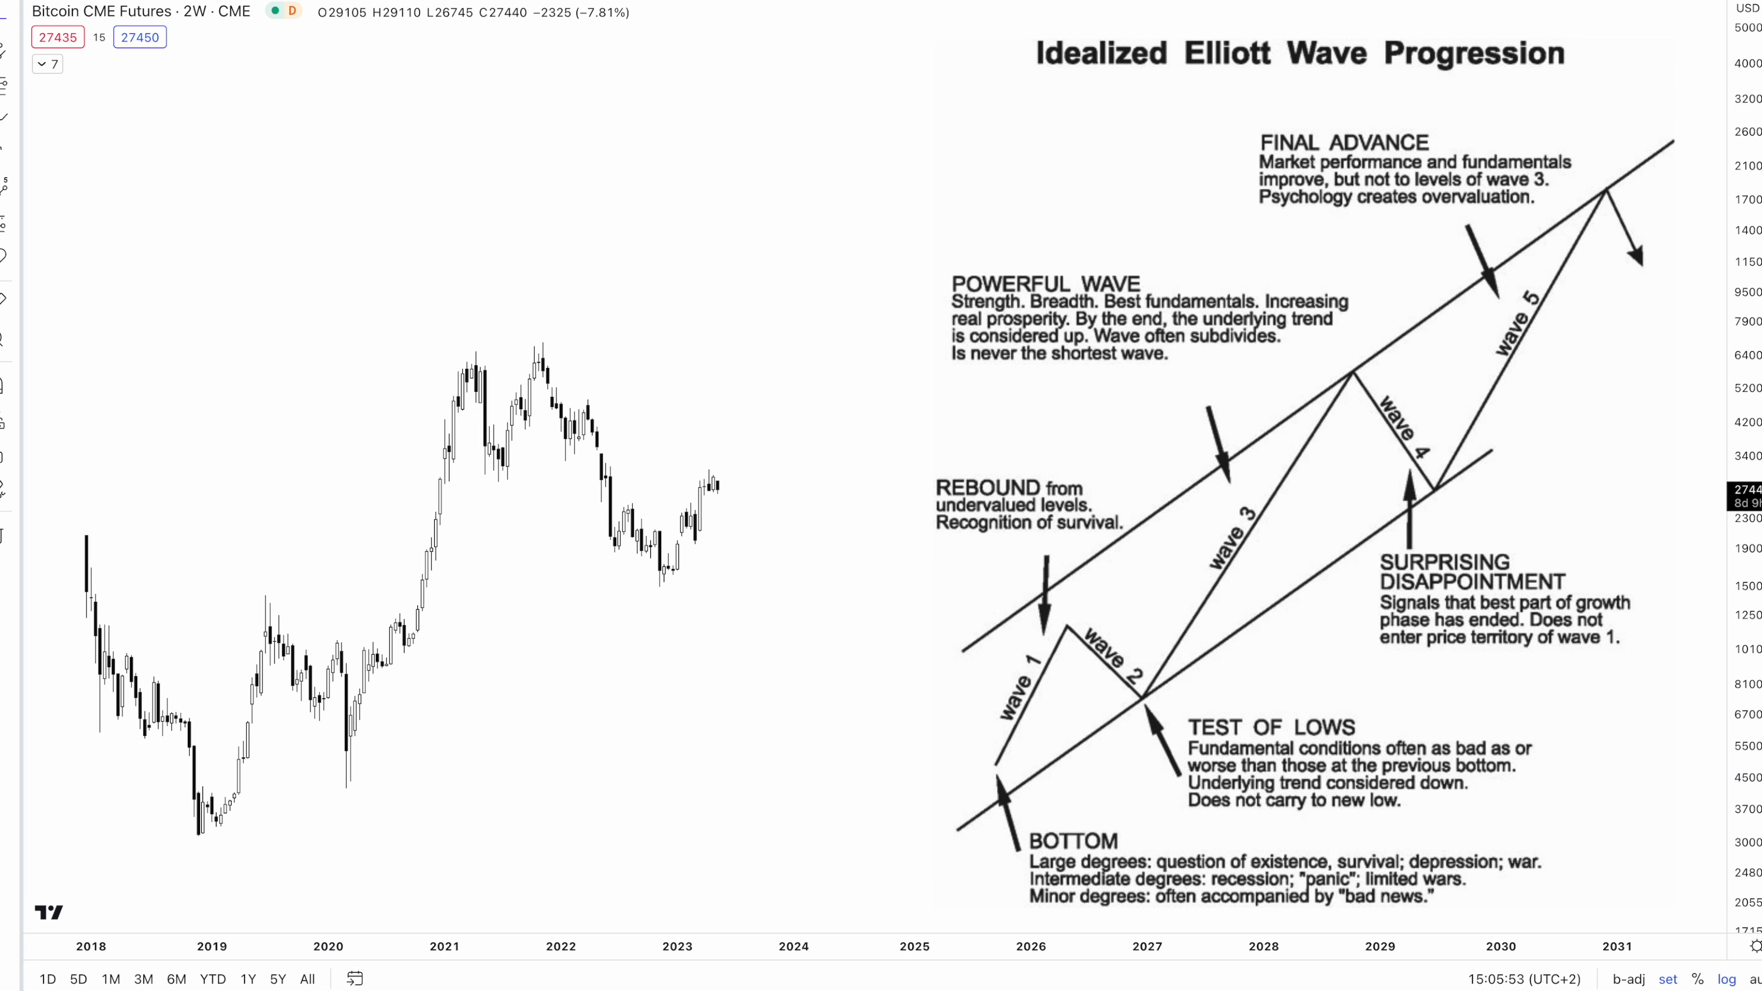
# Draw a rising parallel channel from the Dec 2018 low through the 2023 low, upper line at the 2021 high
pyautogui.click(3, 53)
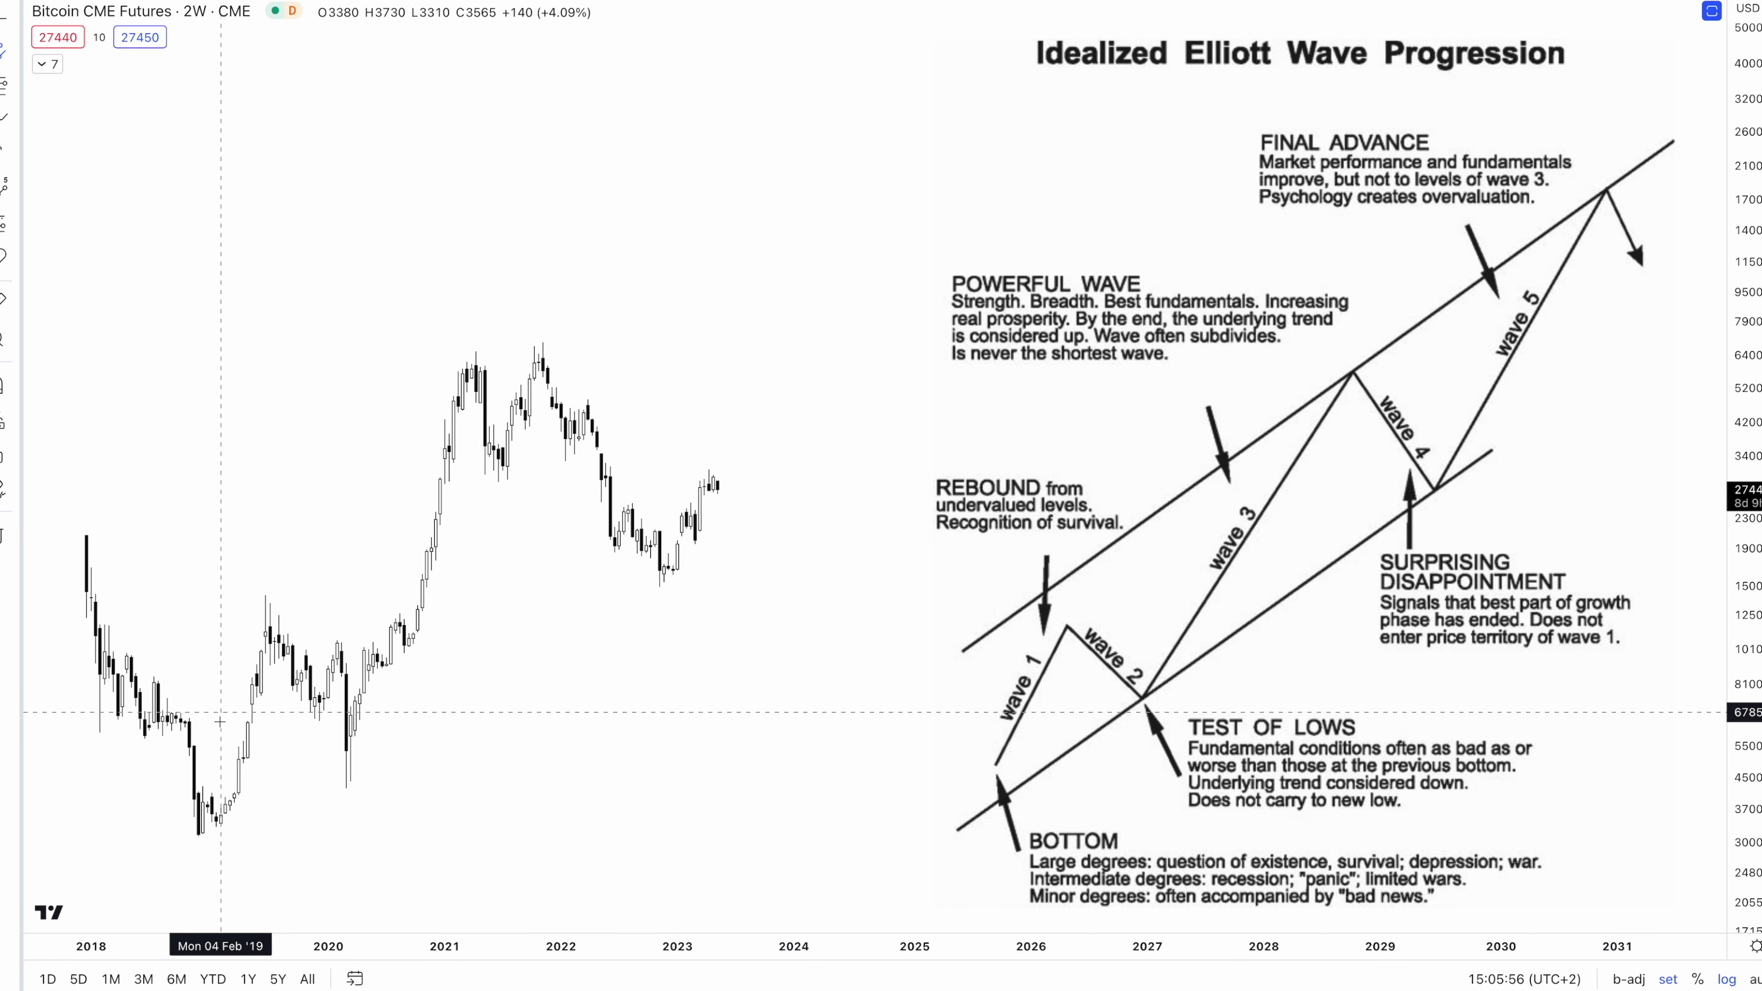
pyautogui.moveTo(199, 838); pyautogui.dragTo(918, 439)
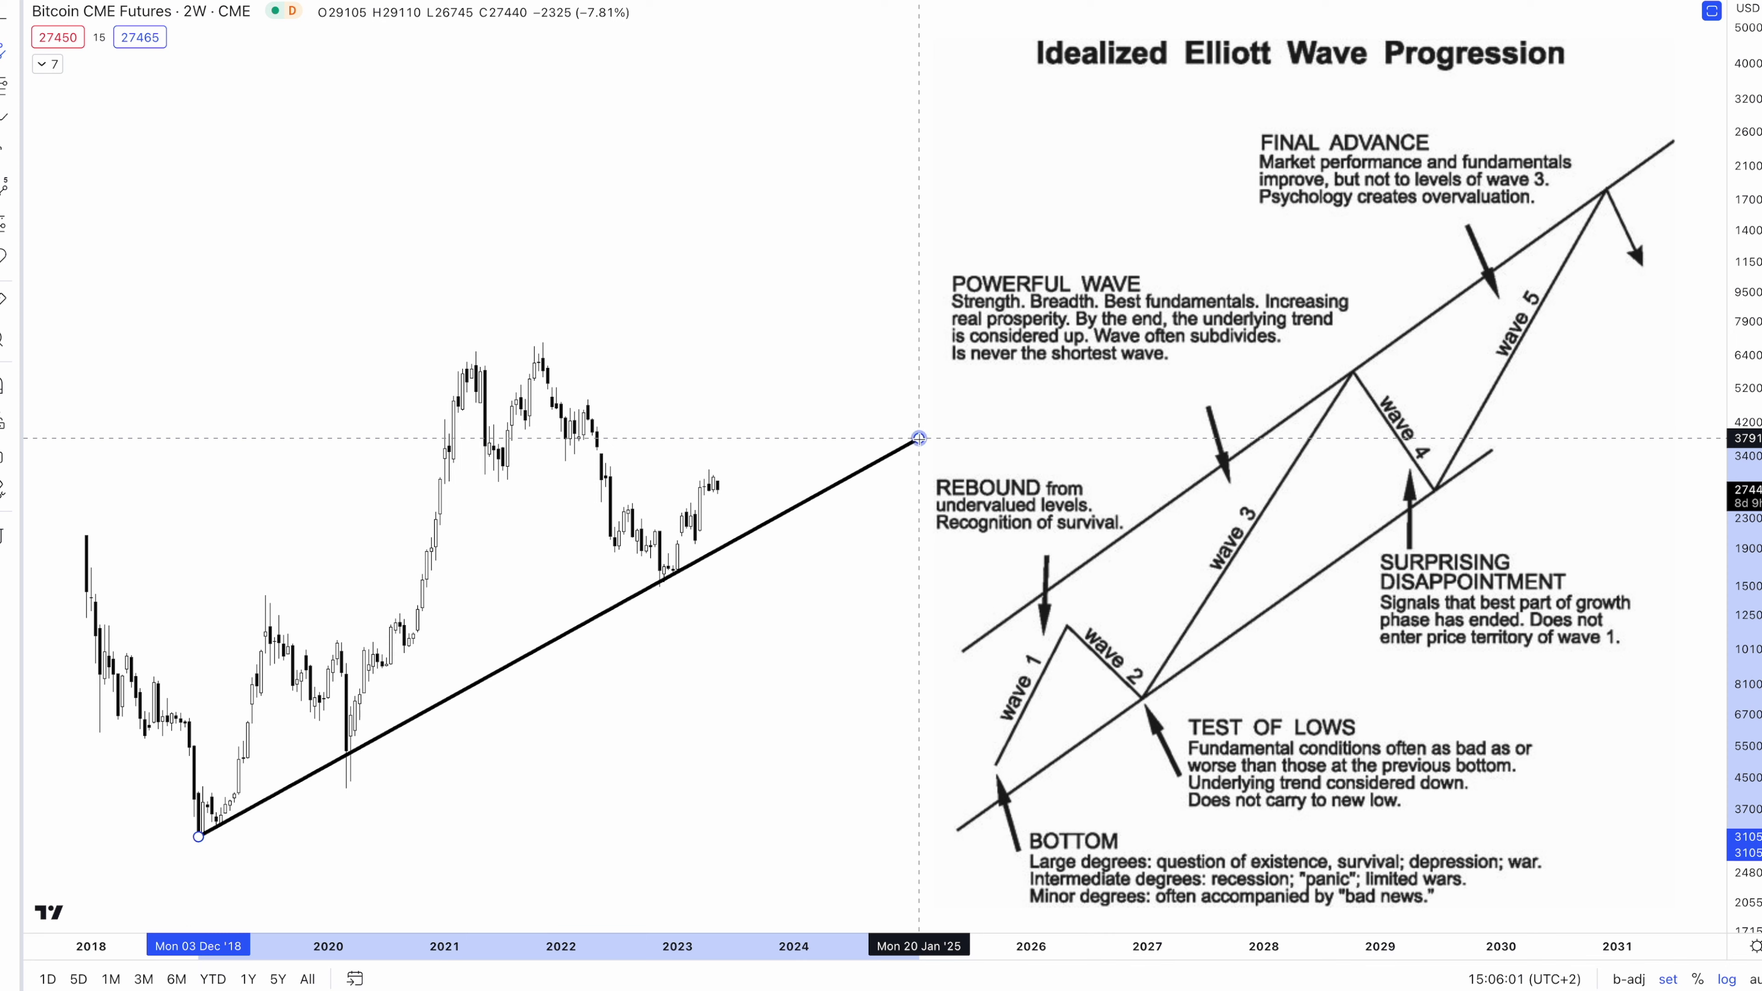
pyautogui.moveTo(917, 439); pyautogui.dragTo(919, 437)
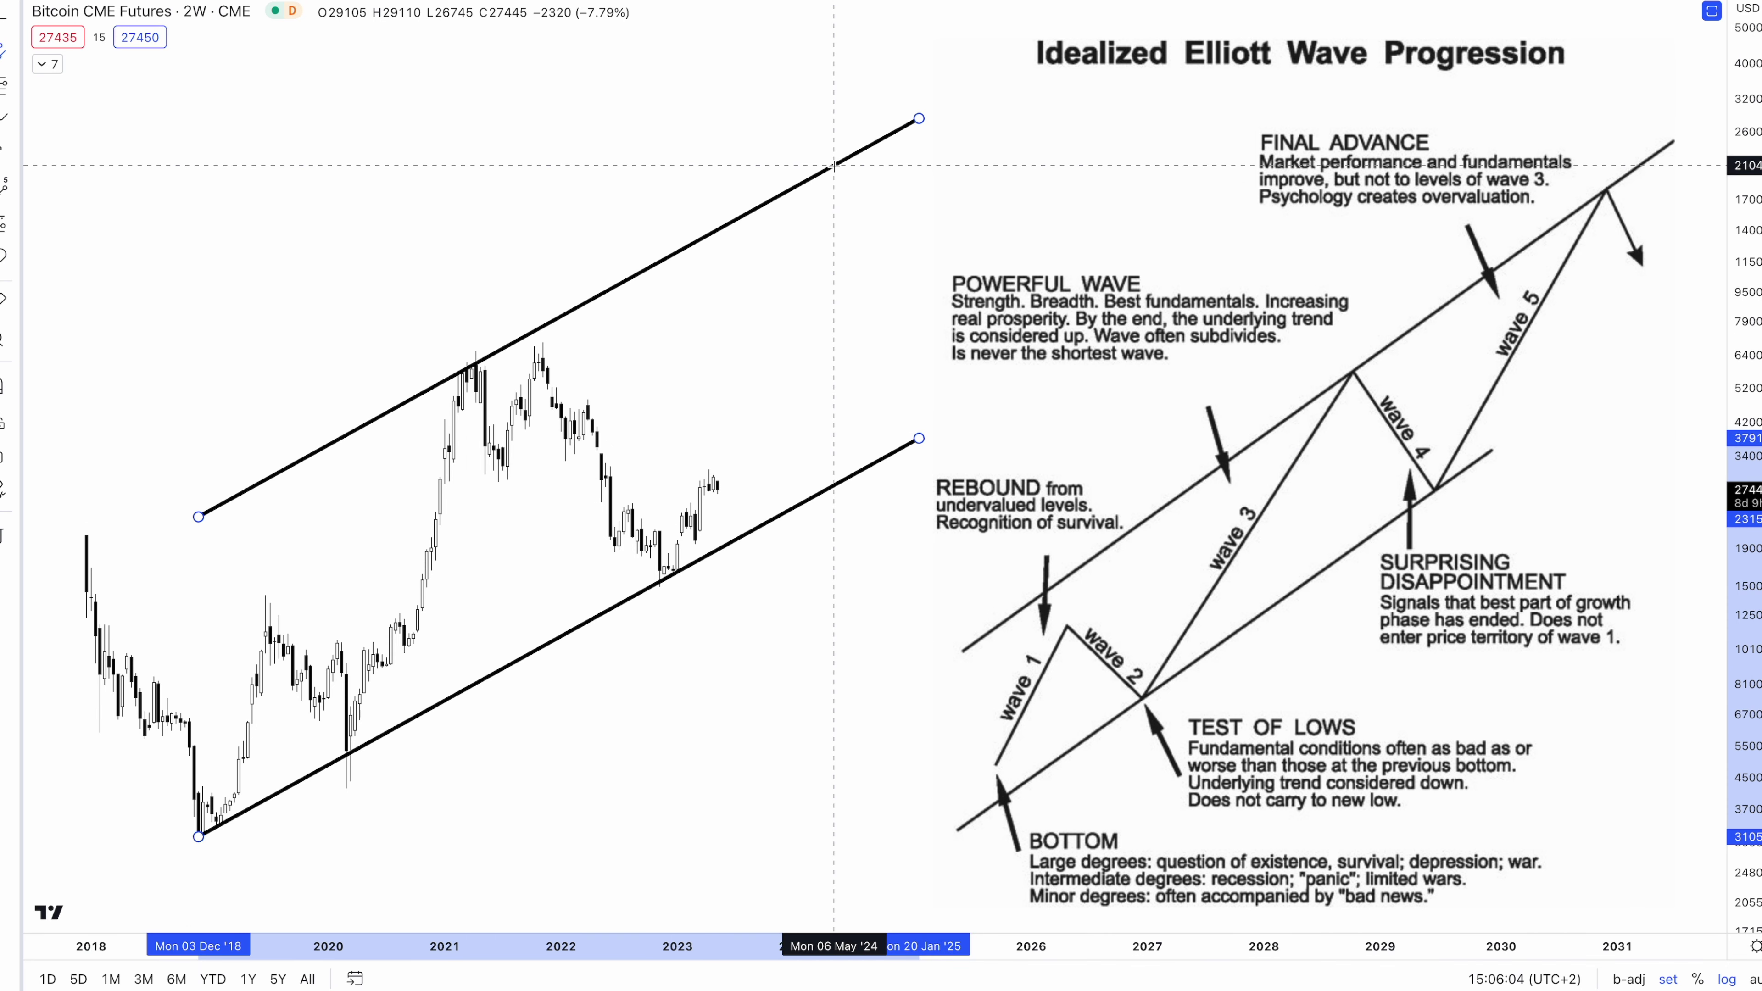
pyautogui.click(834, 166)
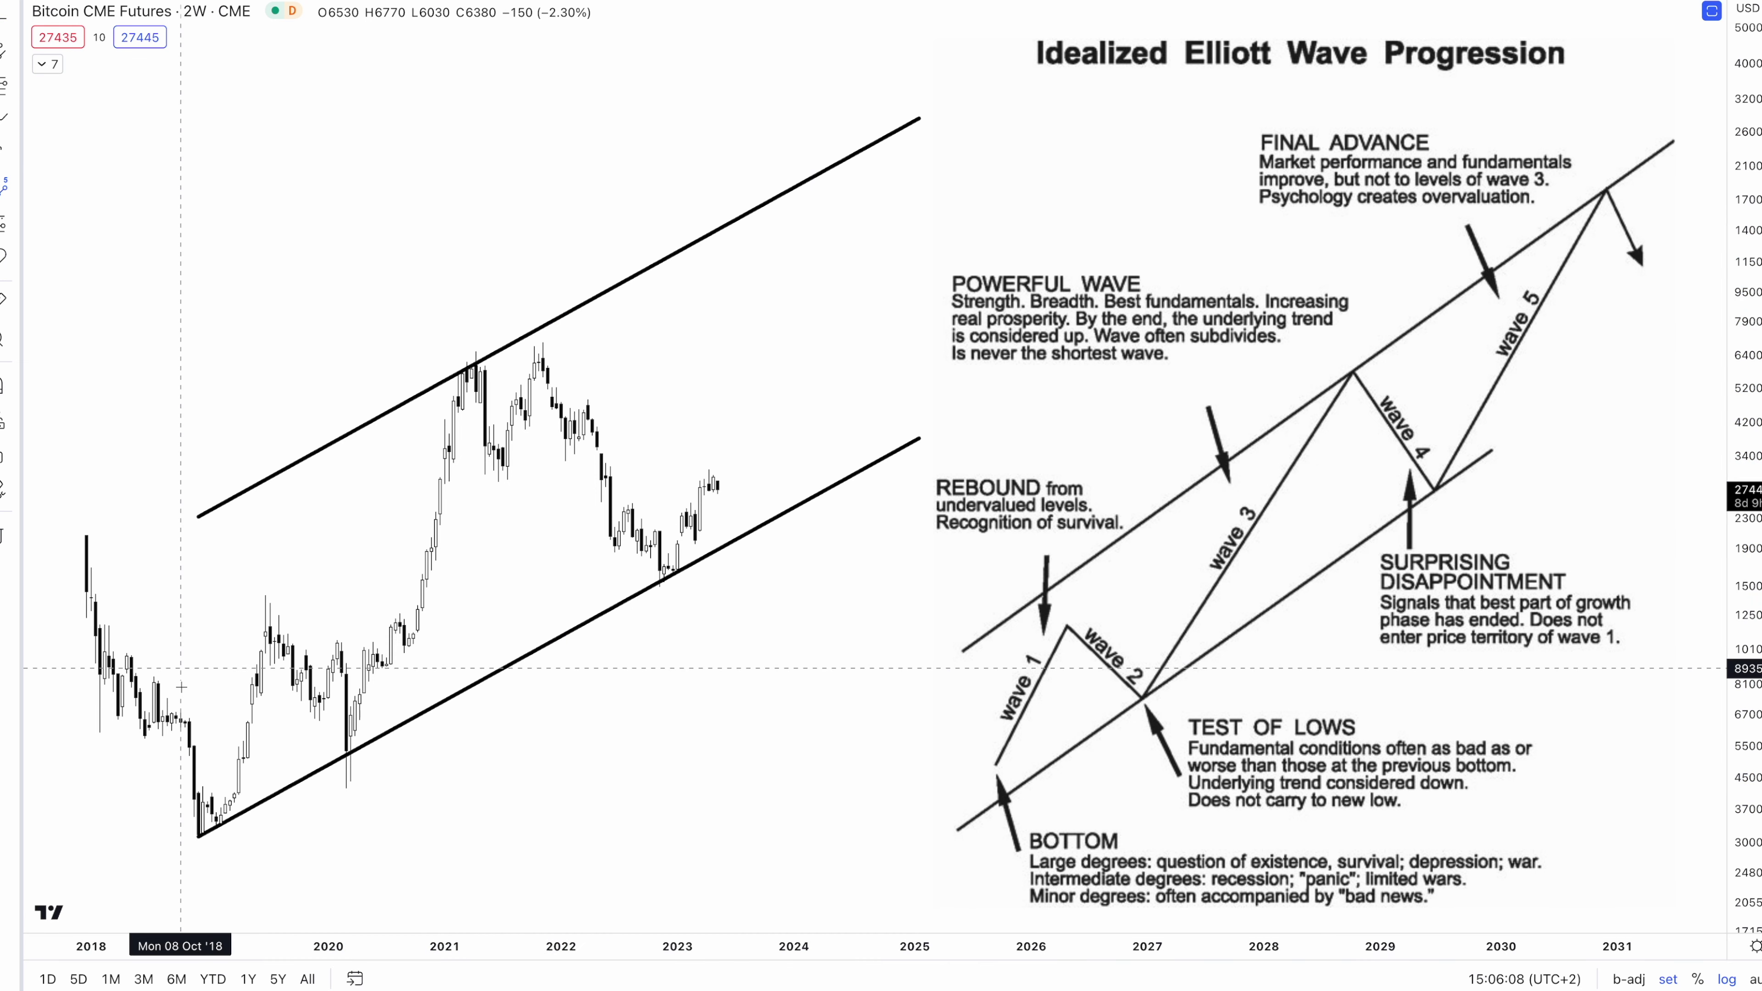
# Place impulse points 0–4 on the 2018 low, 2019 high, 2020 low, 2021 high and 2022 low, wave 5 on the upper channel
pyautogui.click(198, 838)
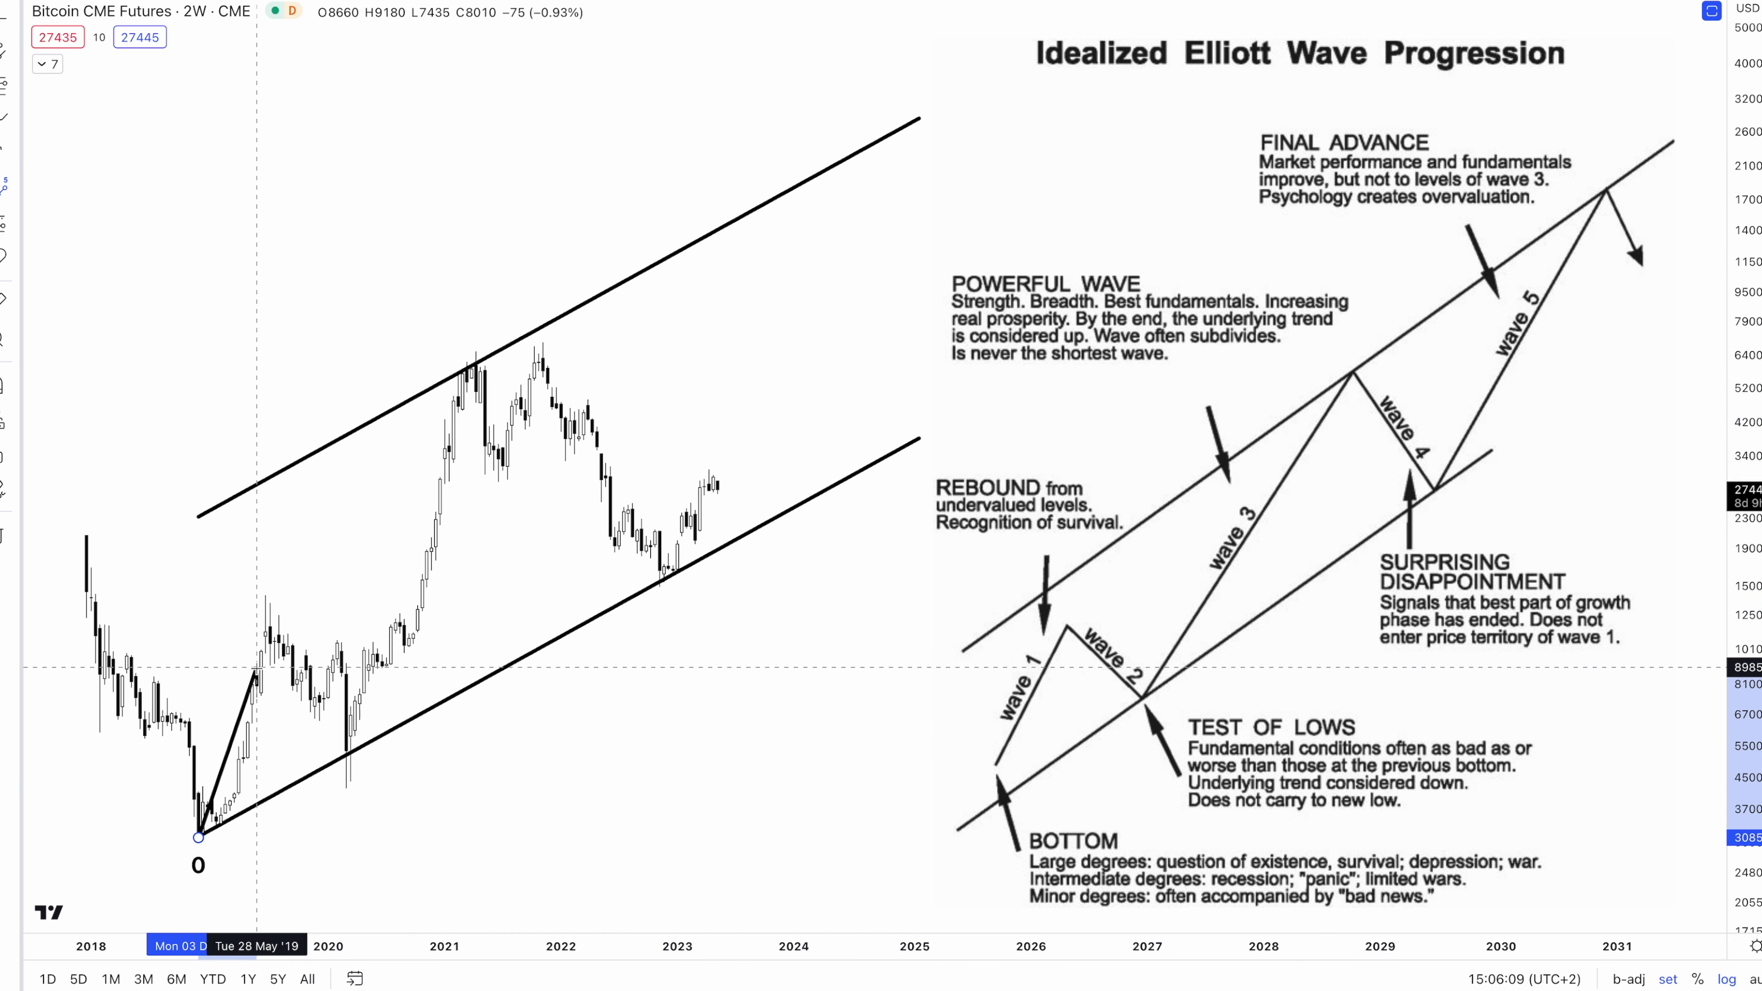
pyautogui.click(266, 598)
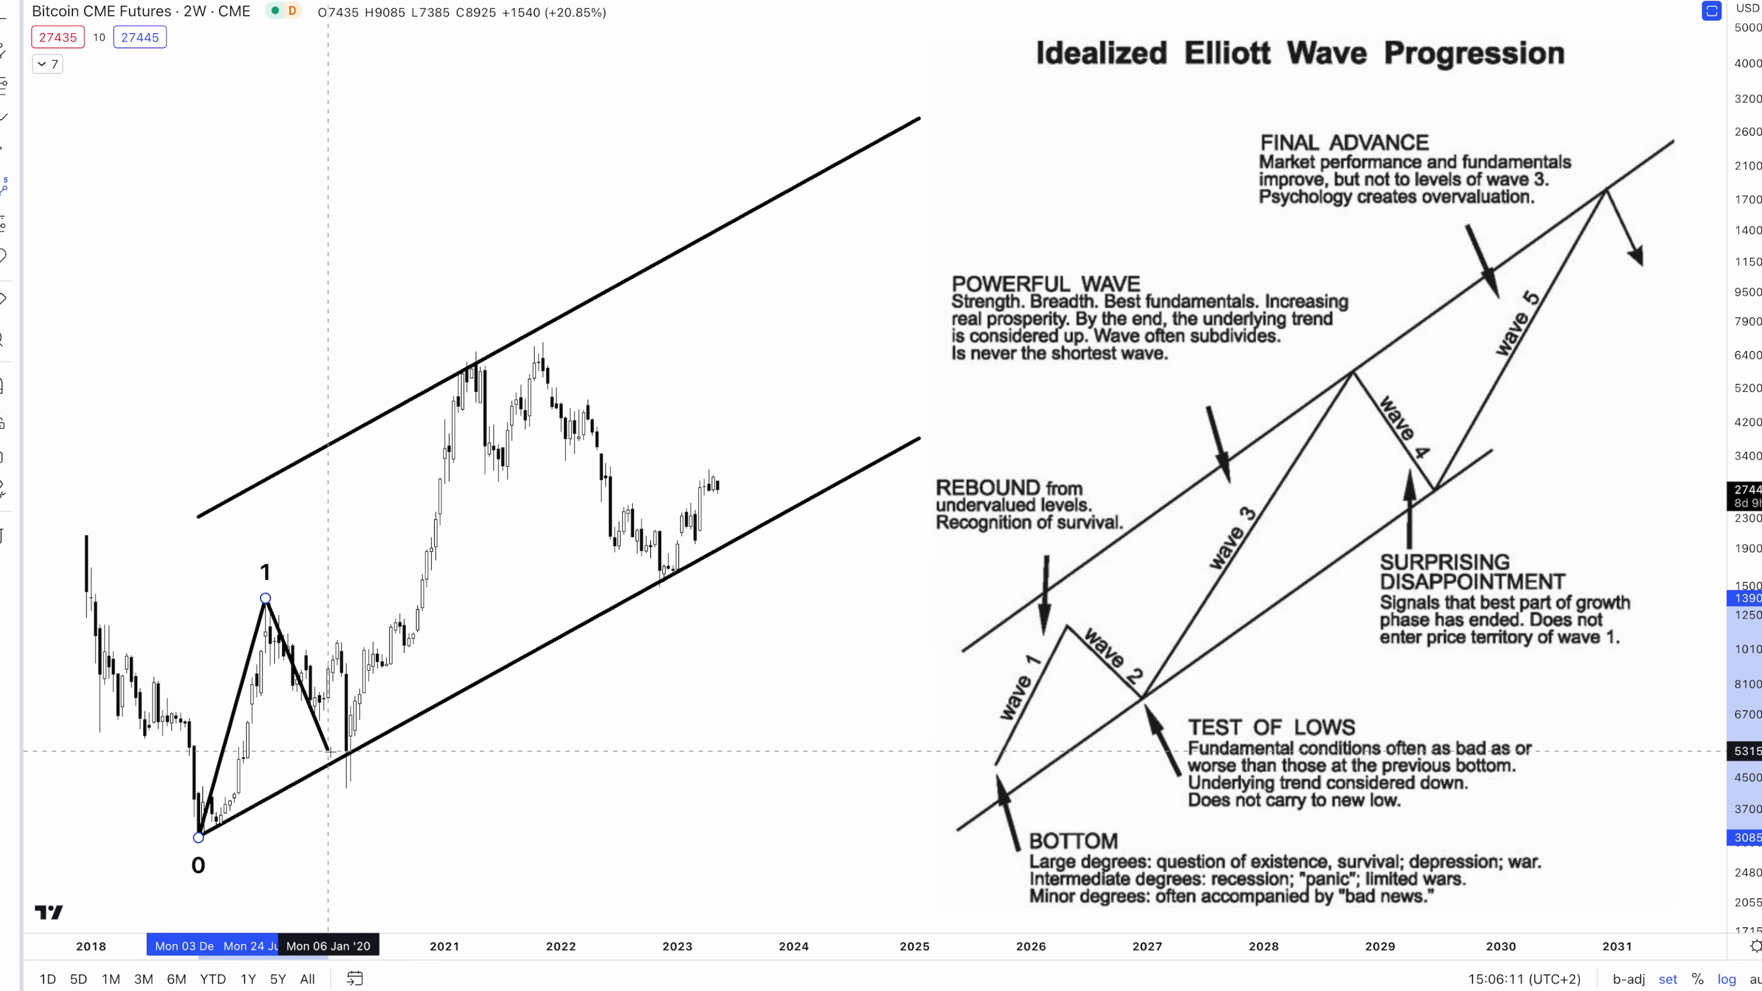
pyautogui.click(346, 751)
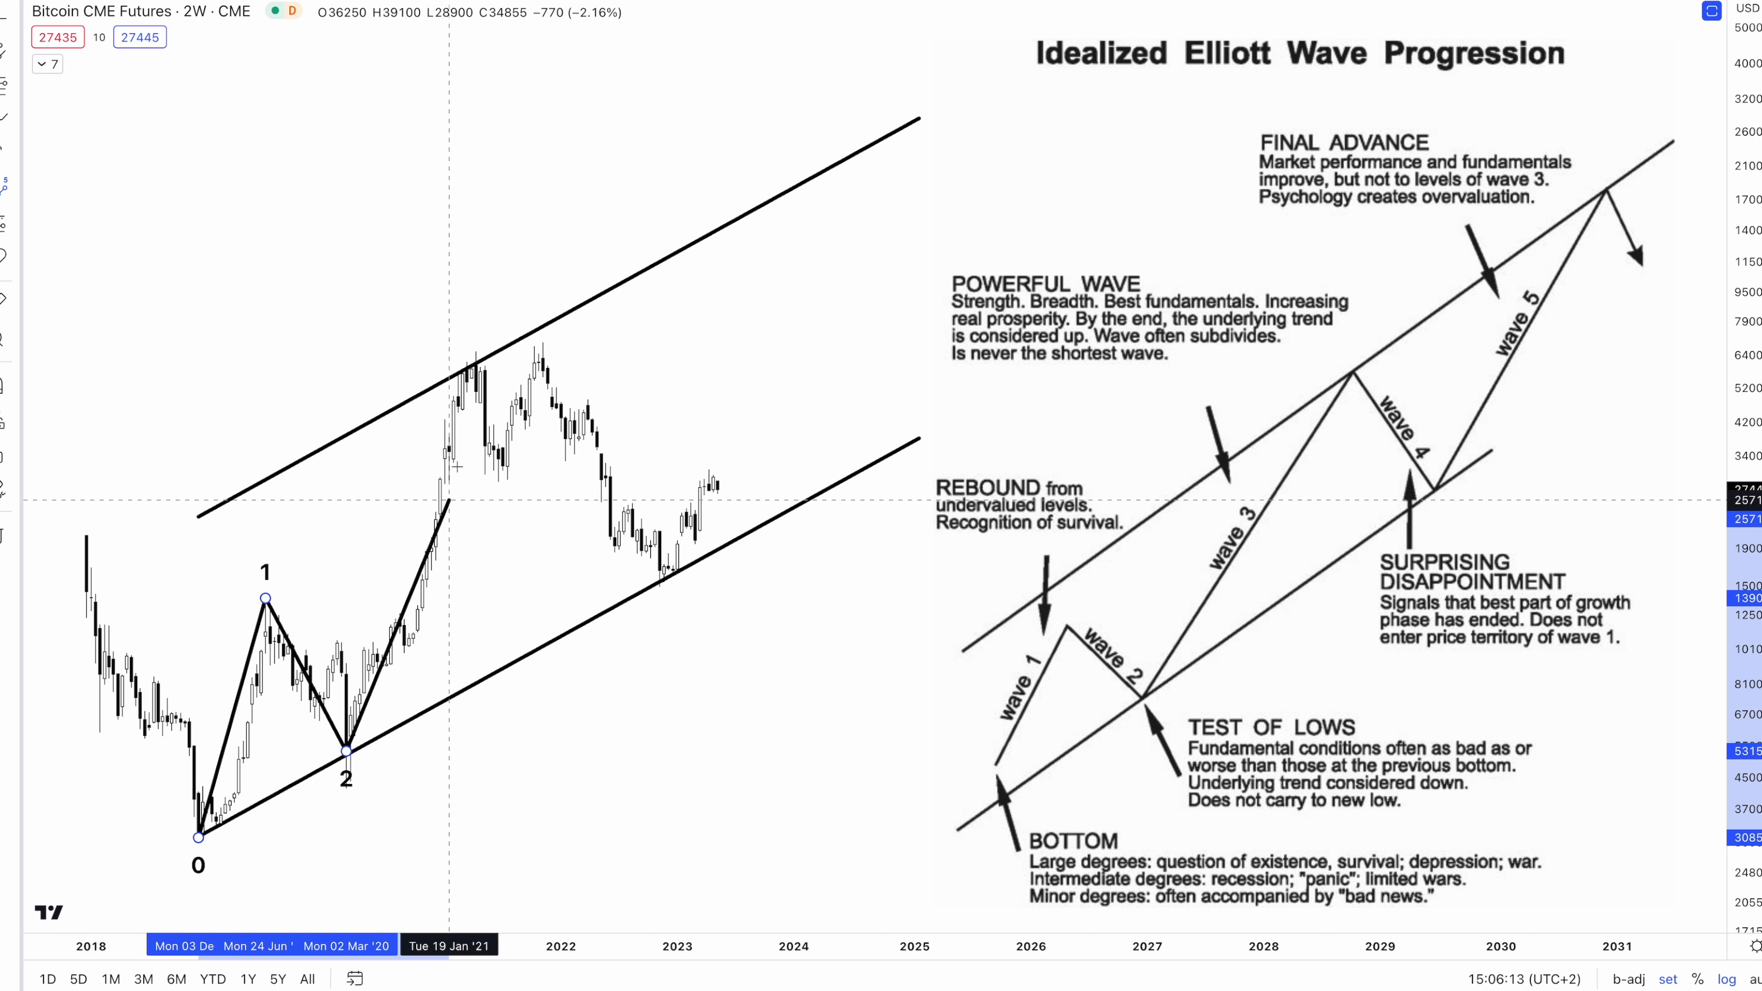
pyautogui.click(471, 364)
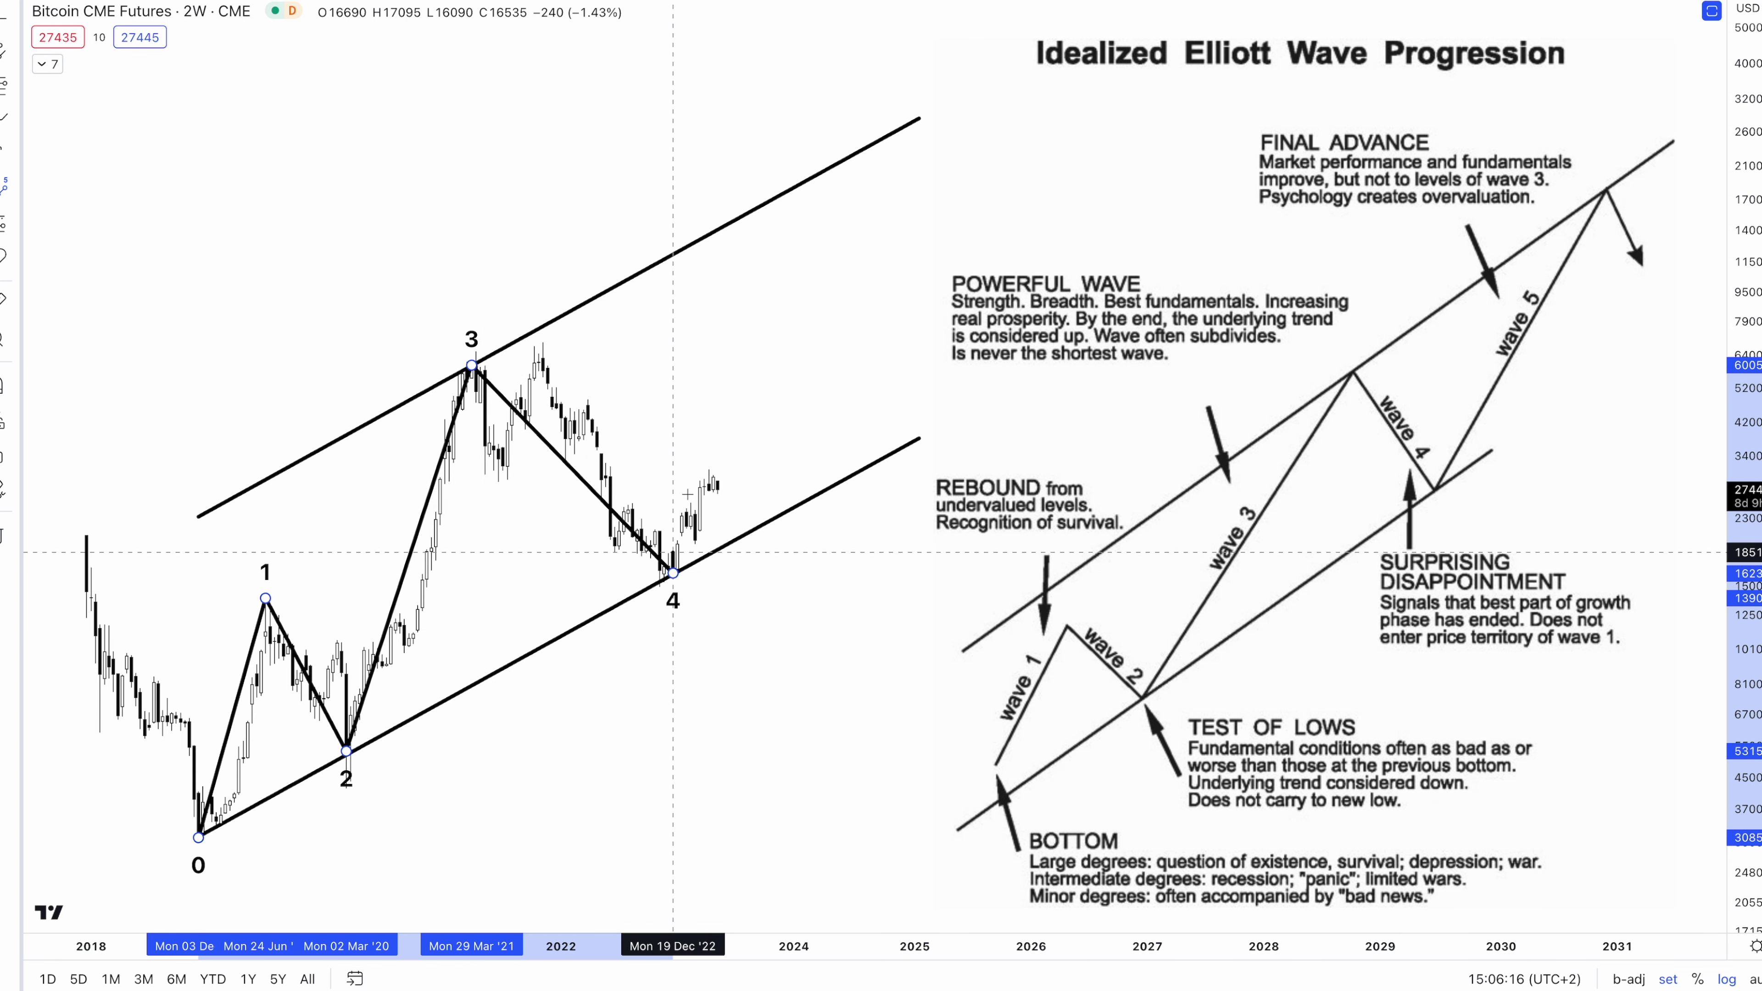
pyautogui.click(672, 573)
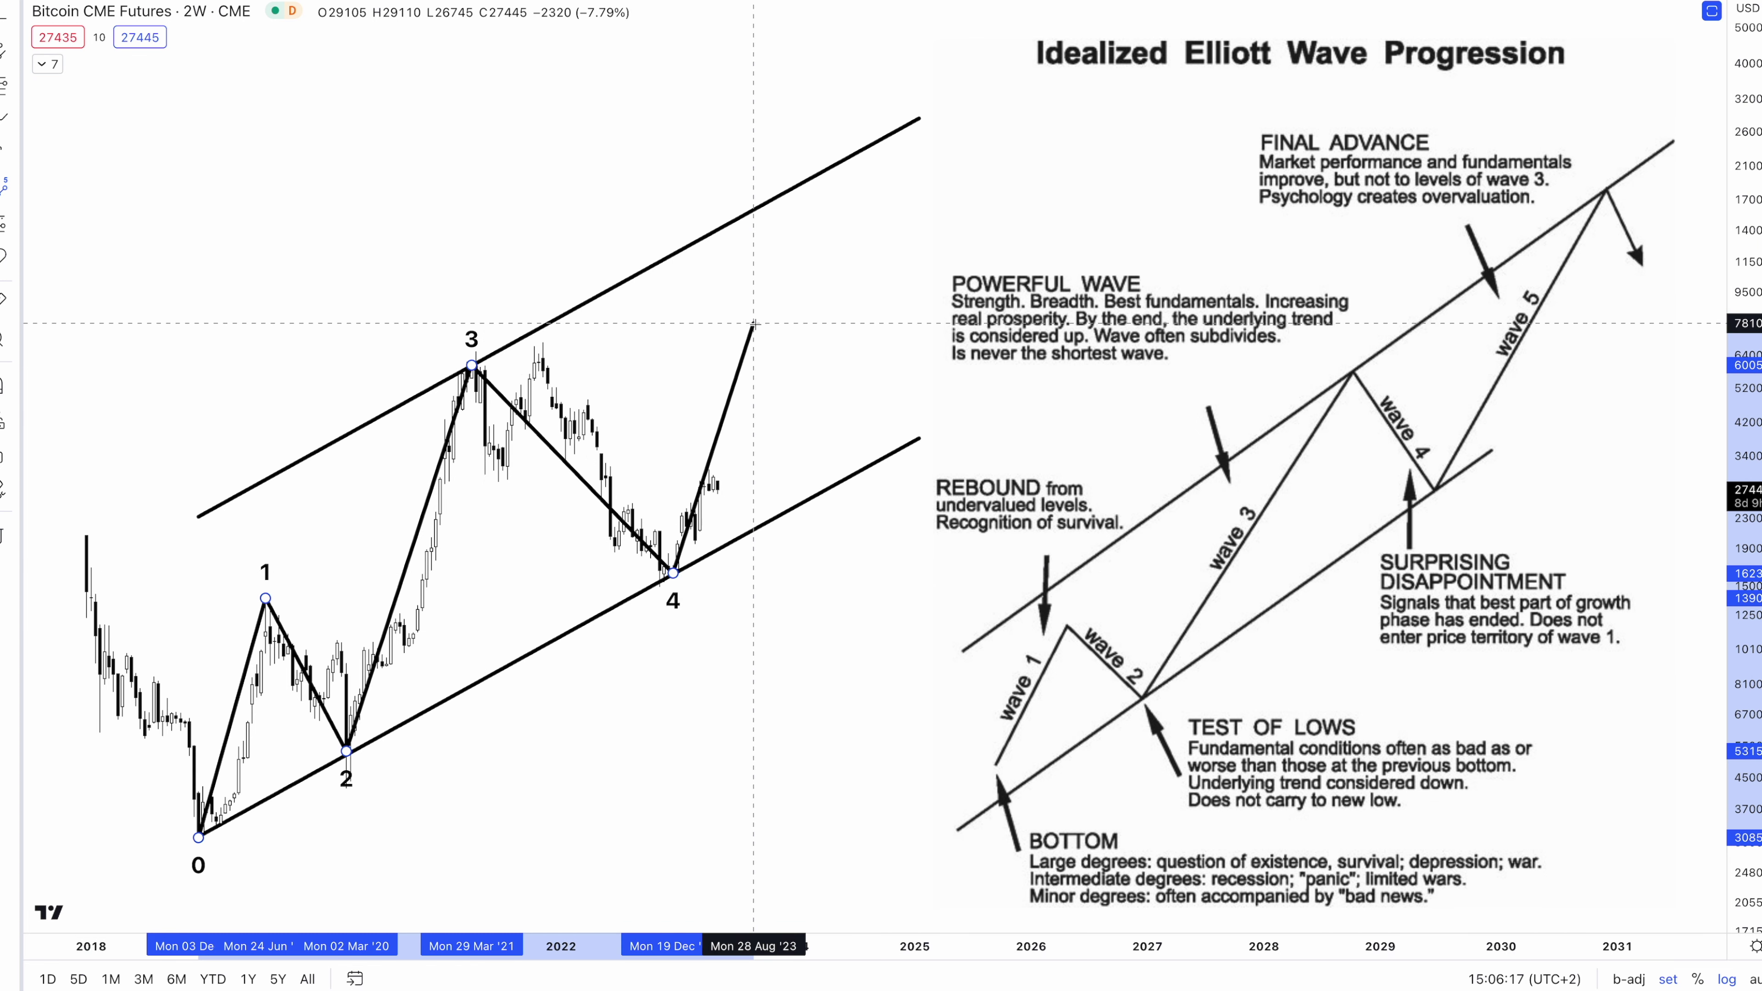
pyautogui.click(829, 168)
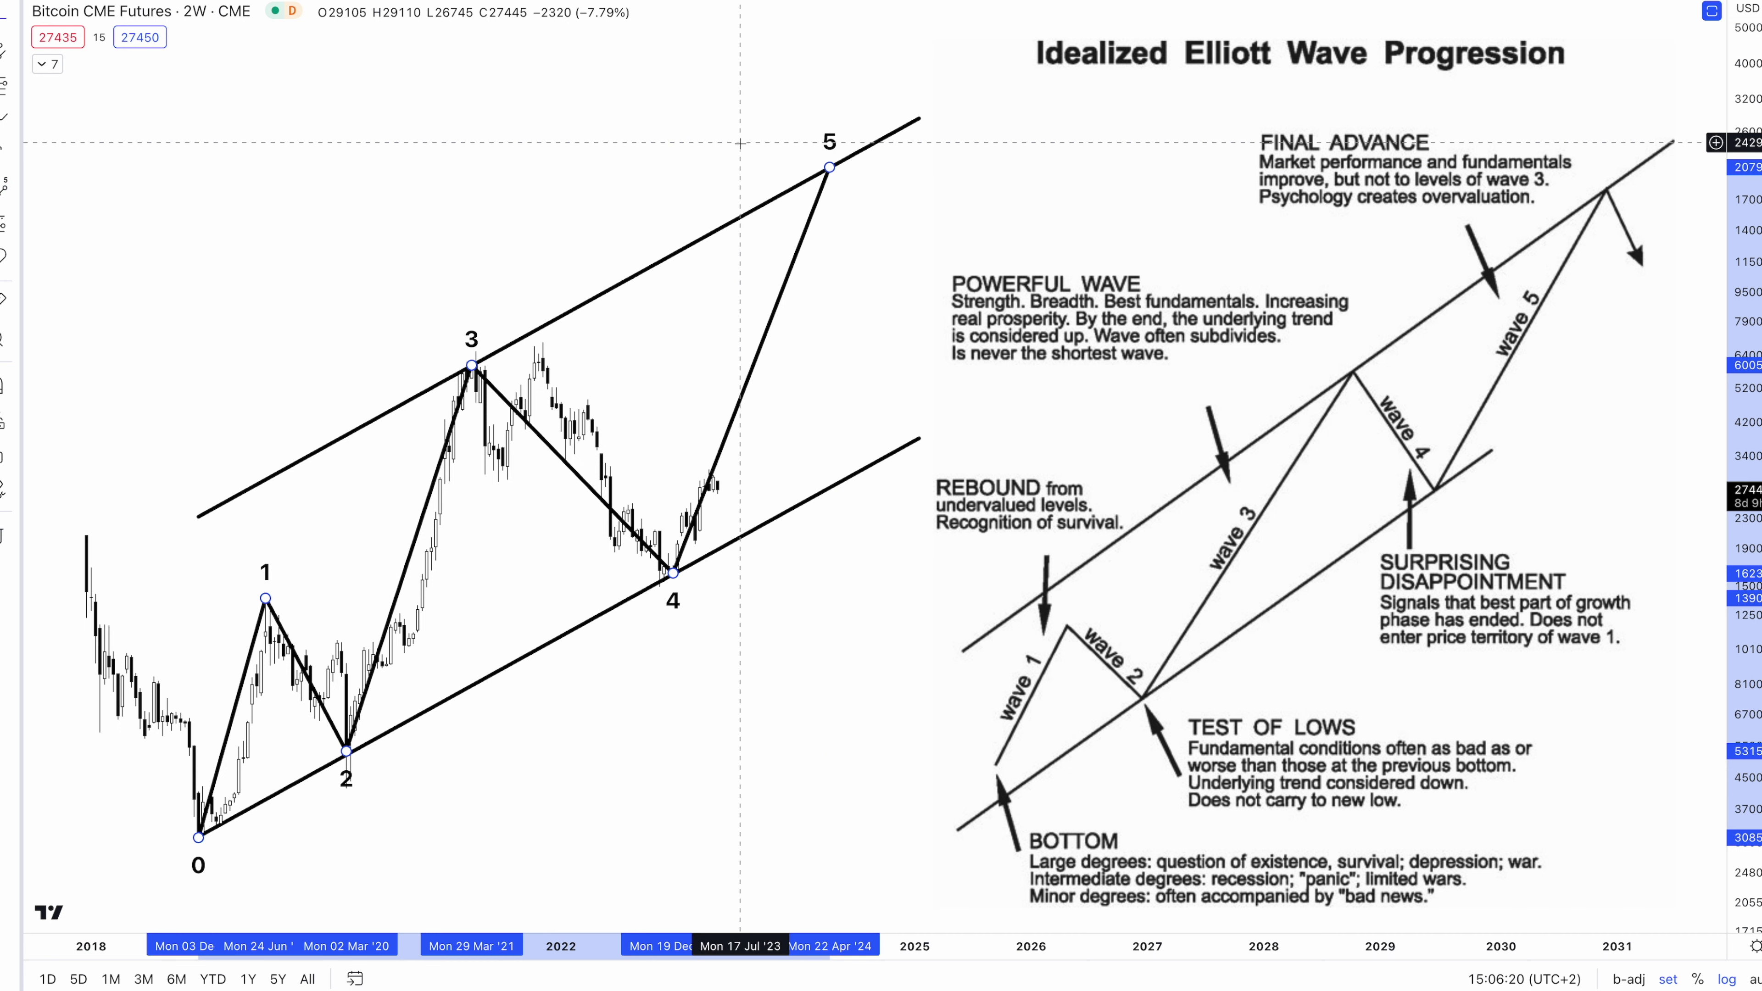
pyautogui.press('Escape')
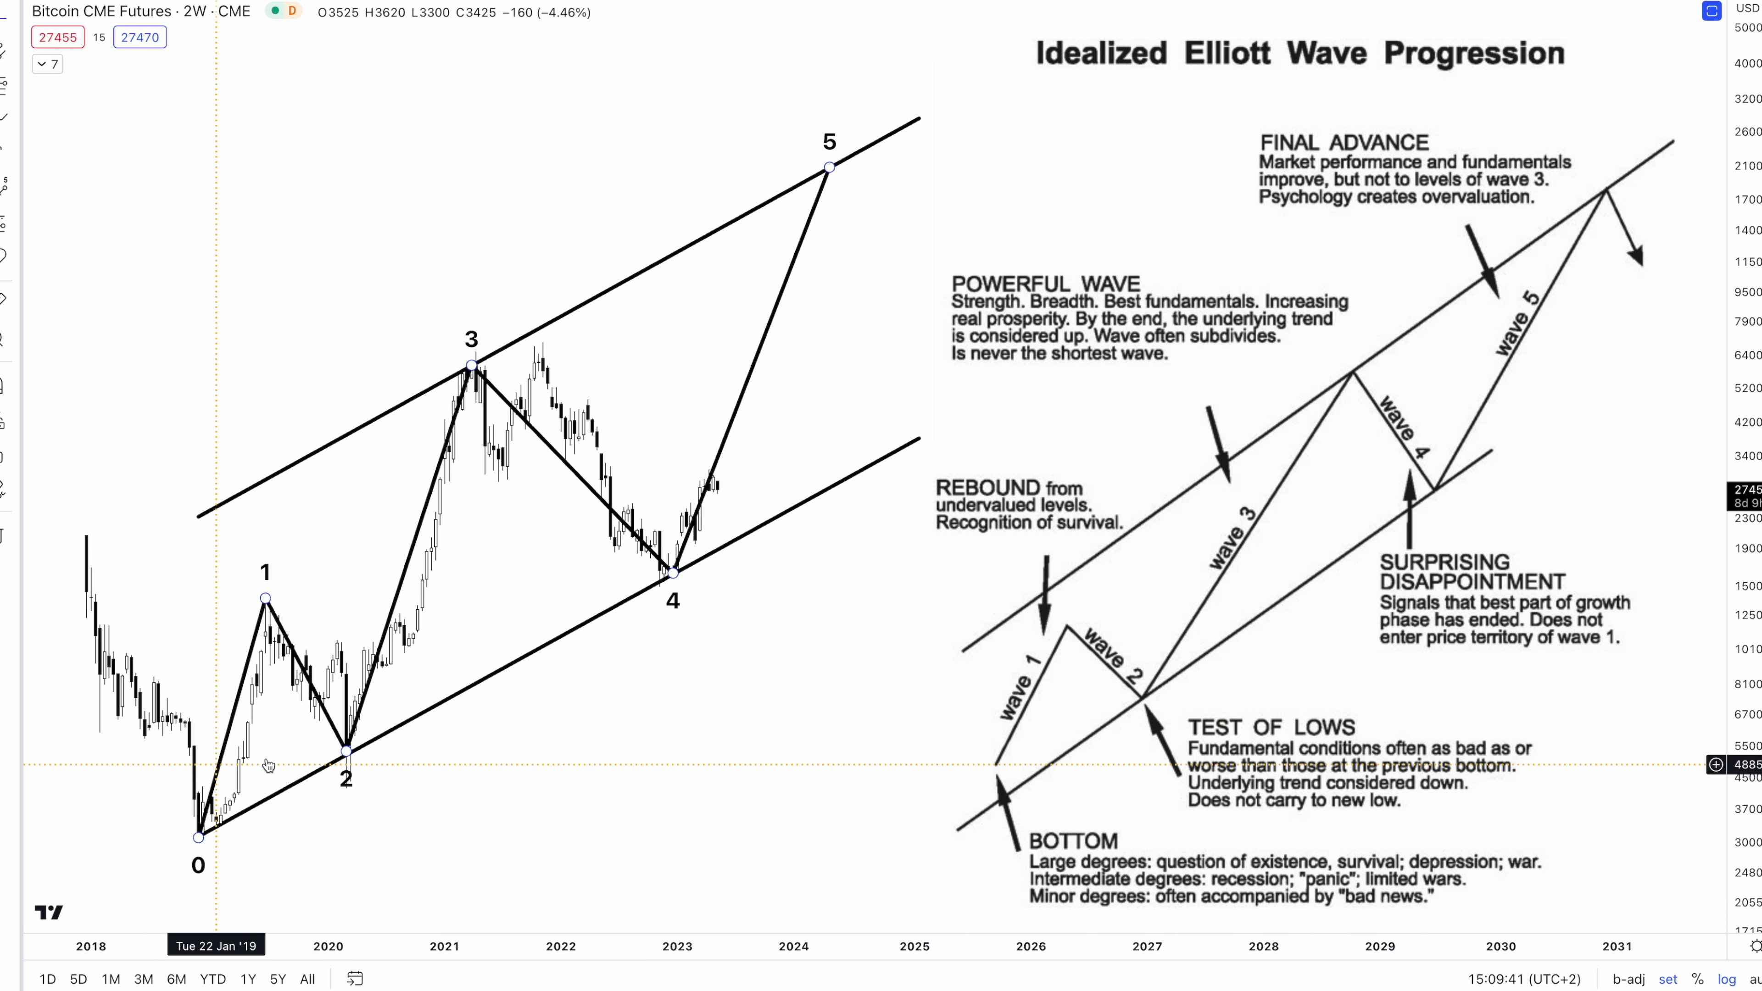
pyautogui.click(325, 753)
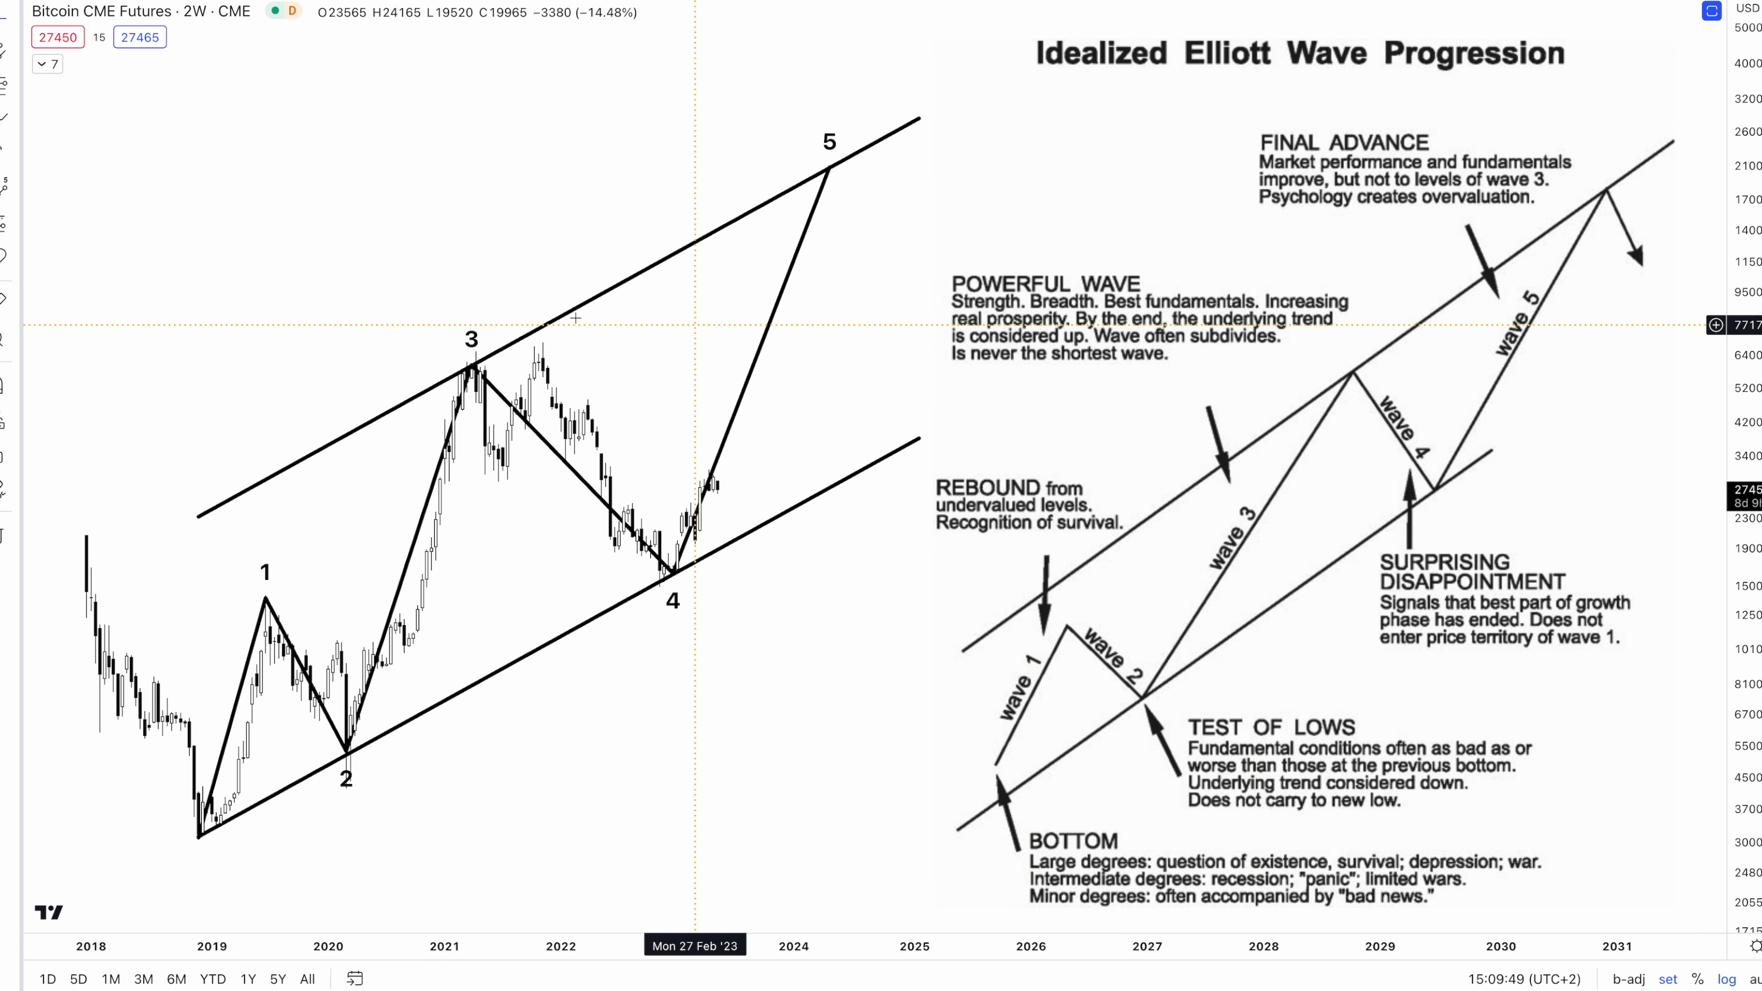
pyautogui.click(474, 357)
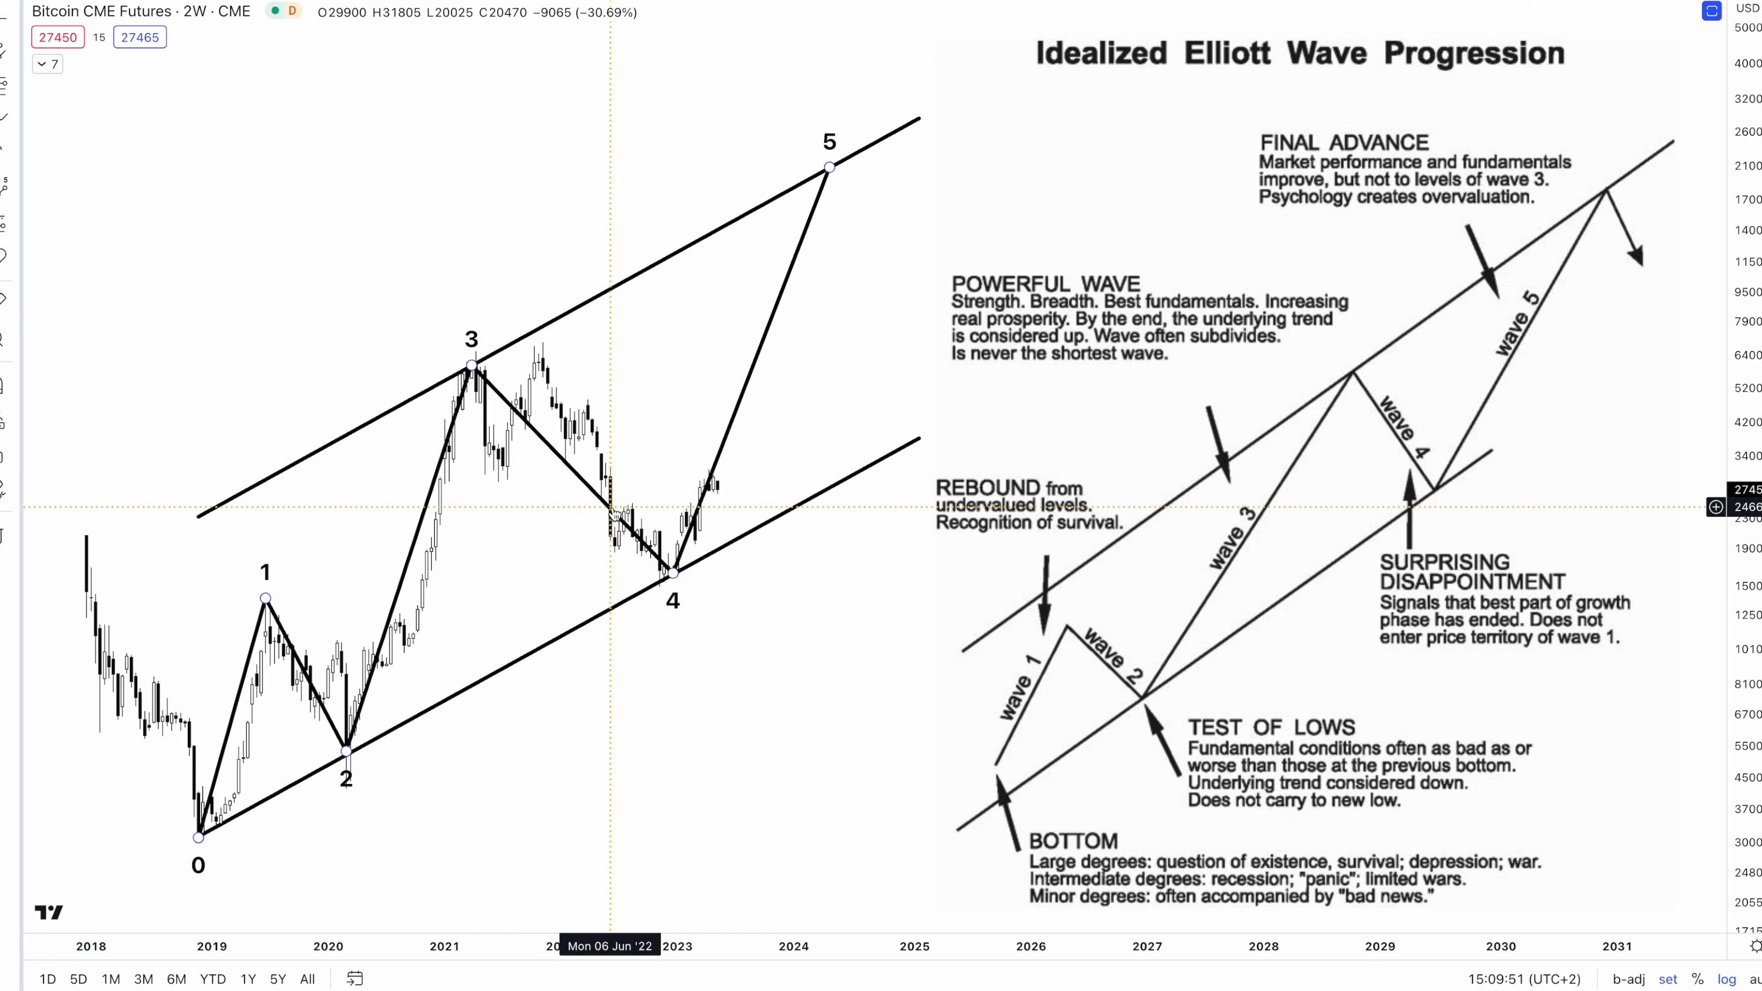
pyautogui.click(1300, 576)
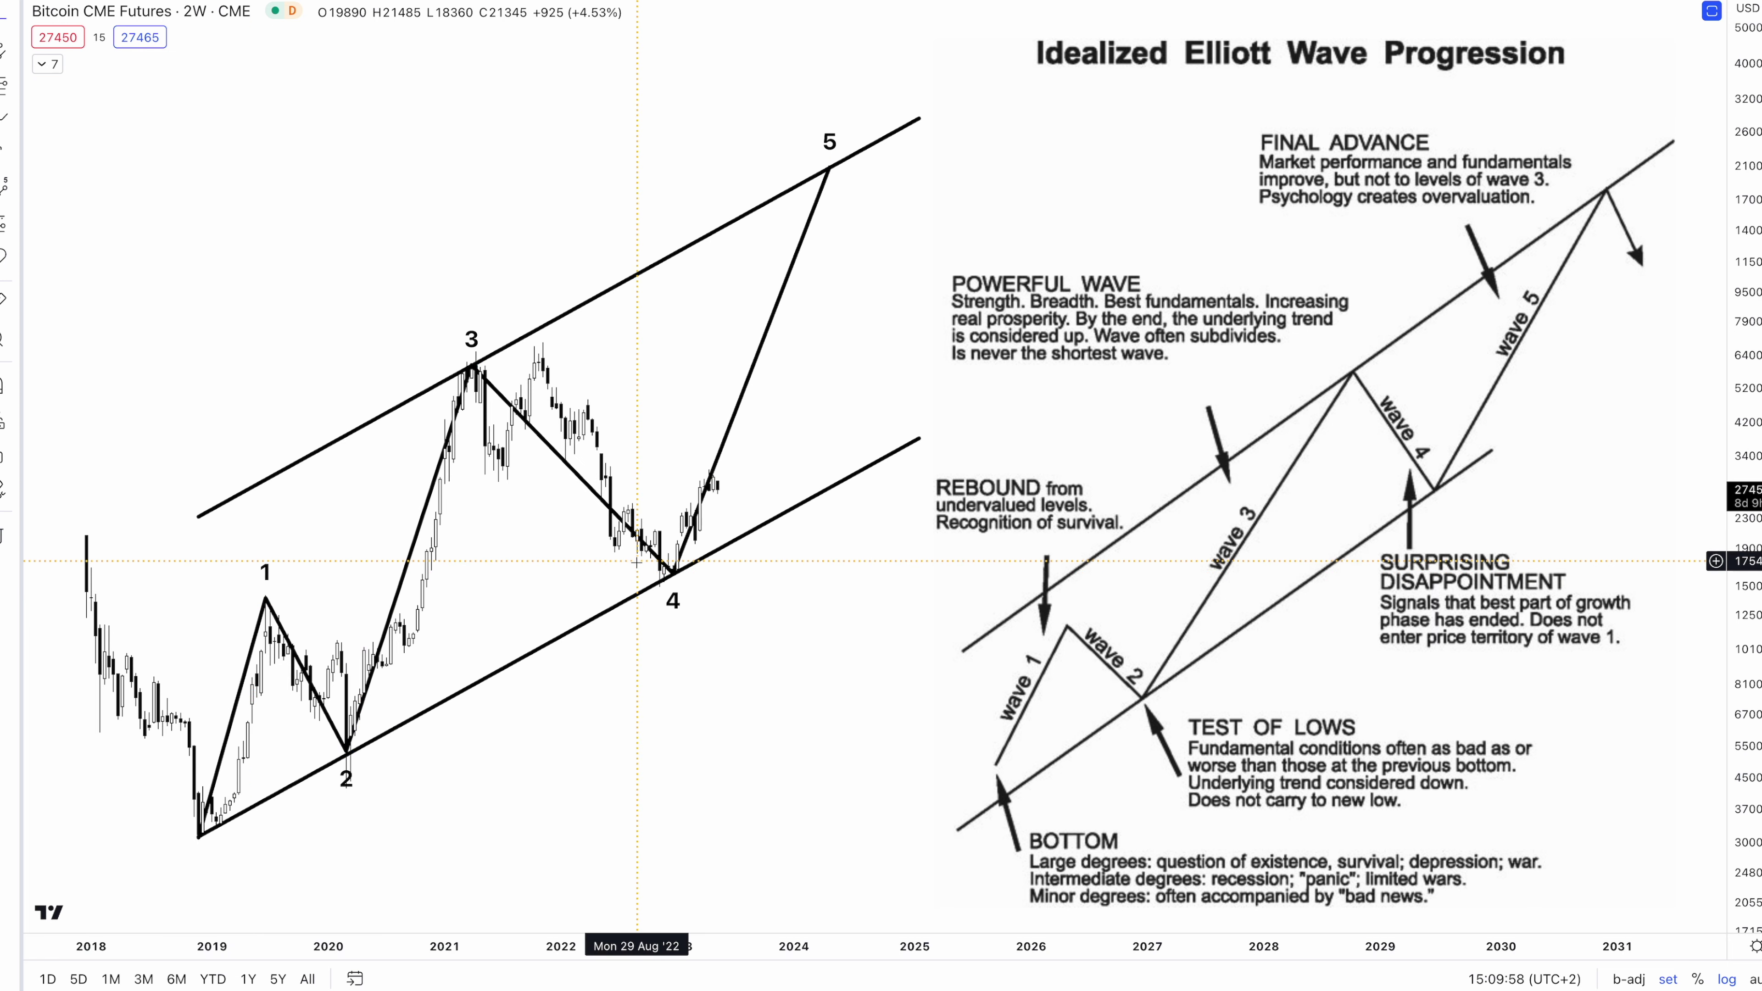
pyautogui.click(667, 573)
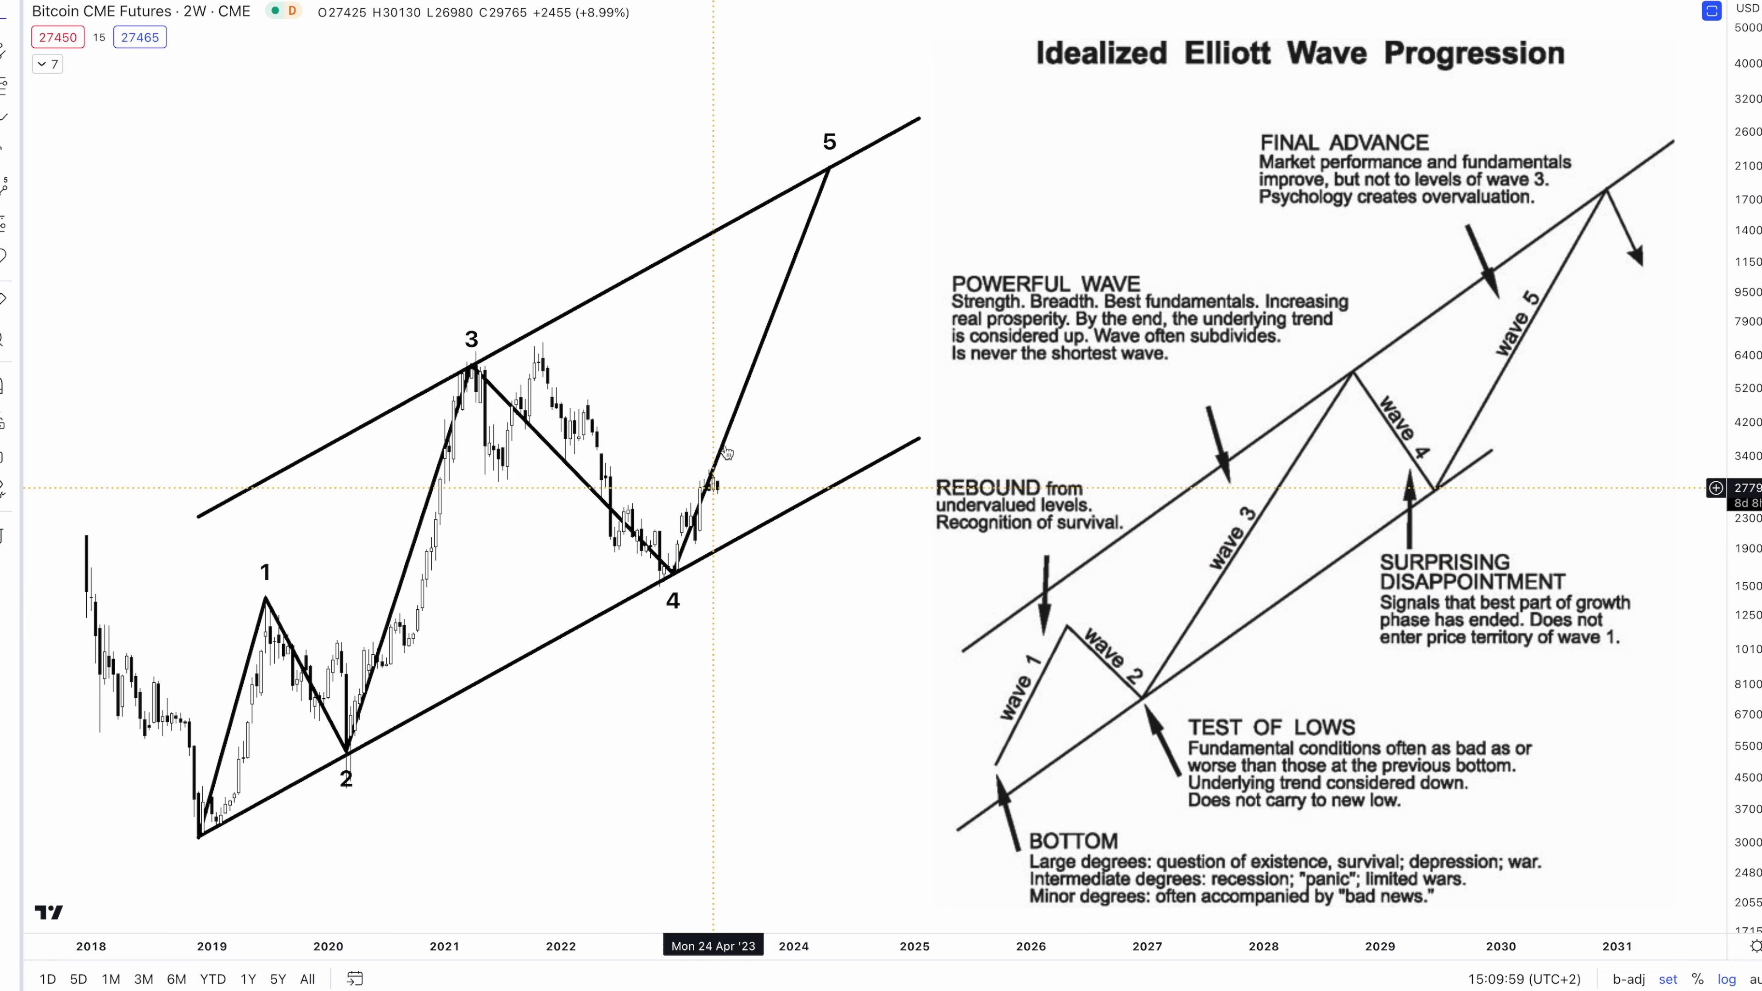
pyautogui.click(847, 118)
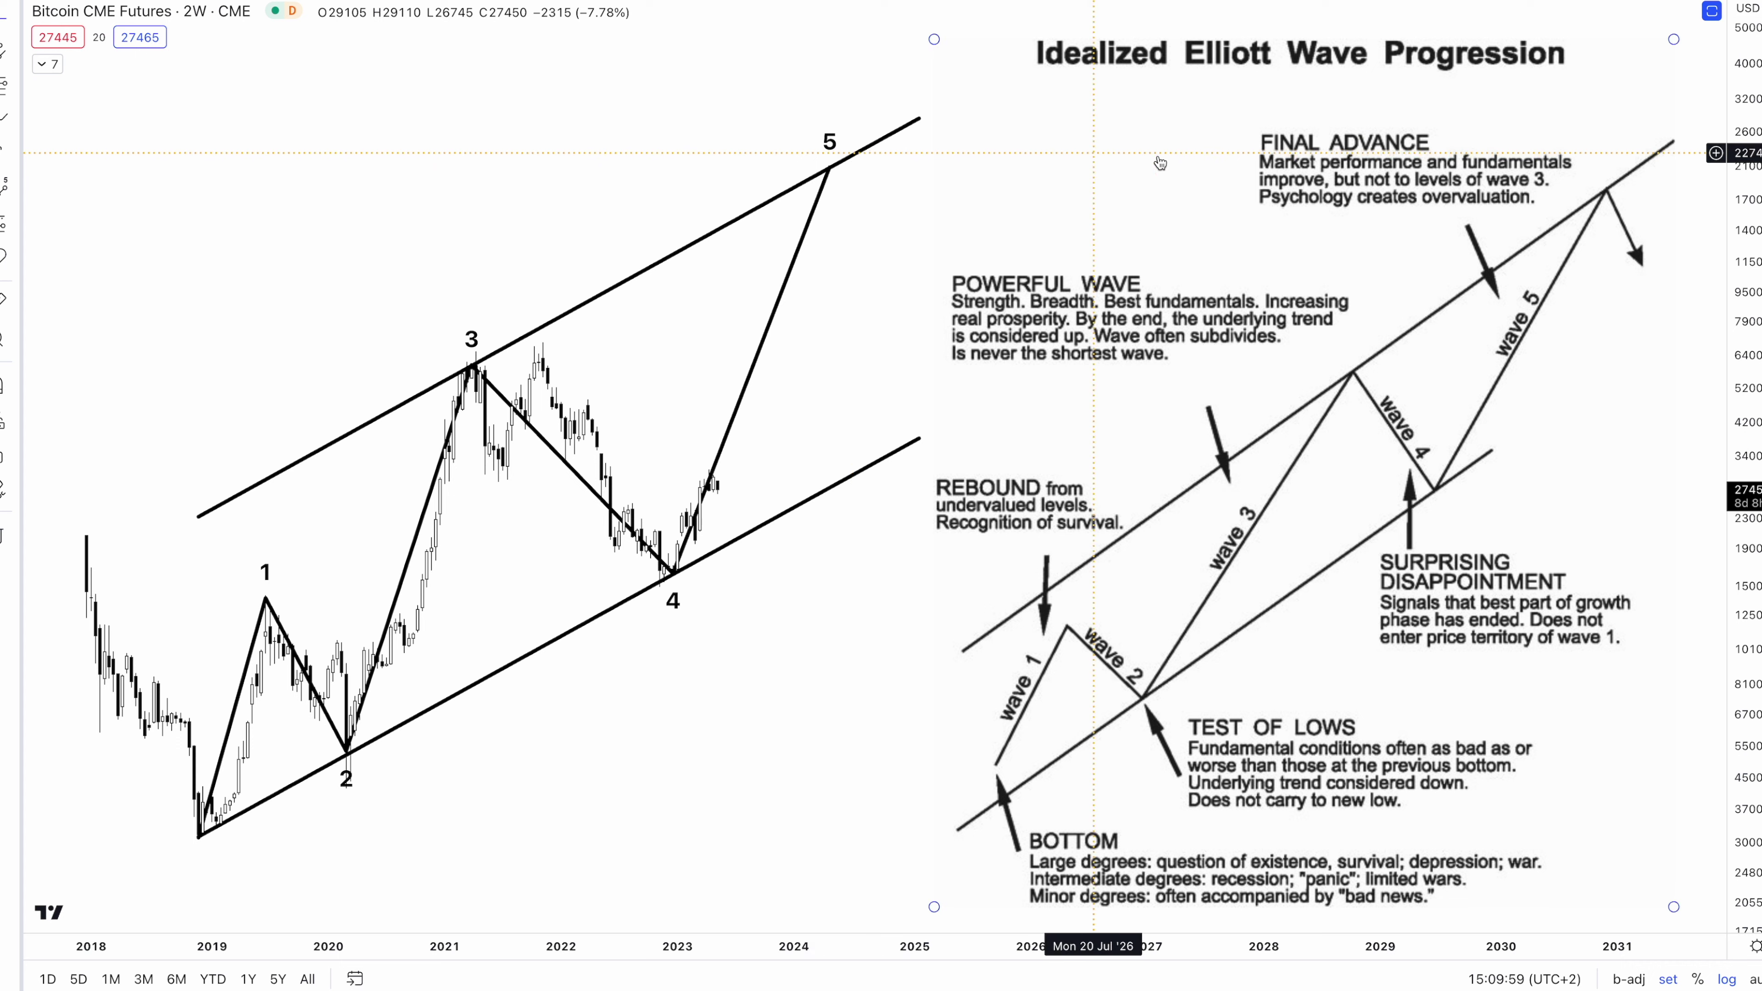
# Select and remove the pasted idealized Elliott wave picture
pyautogui.click(1595, 184)
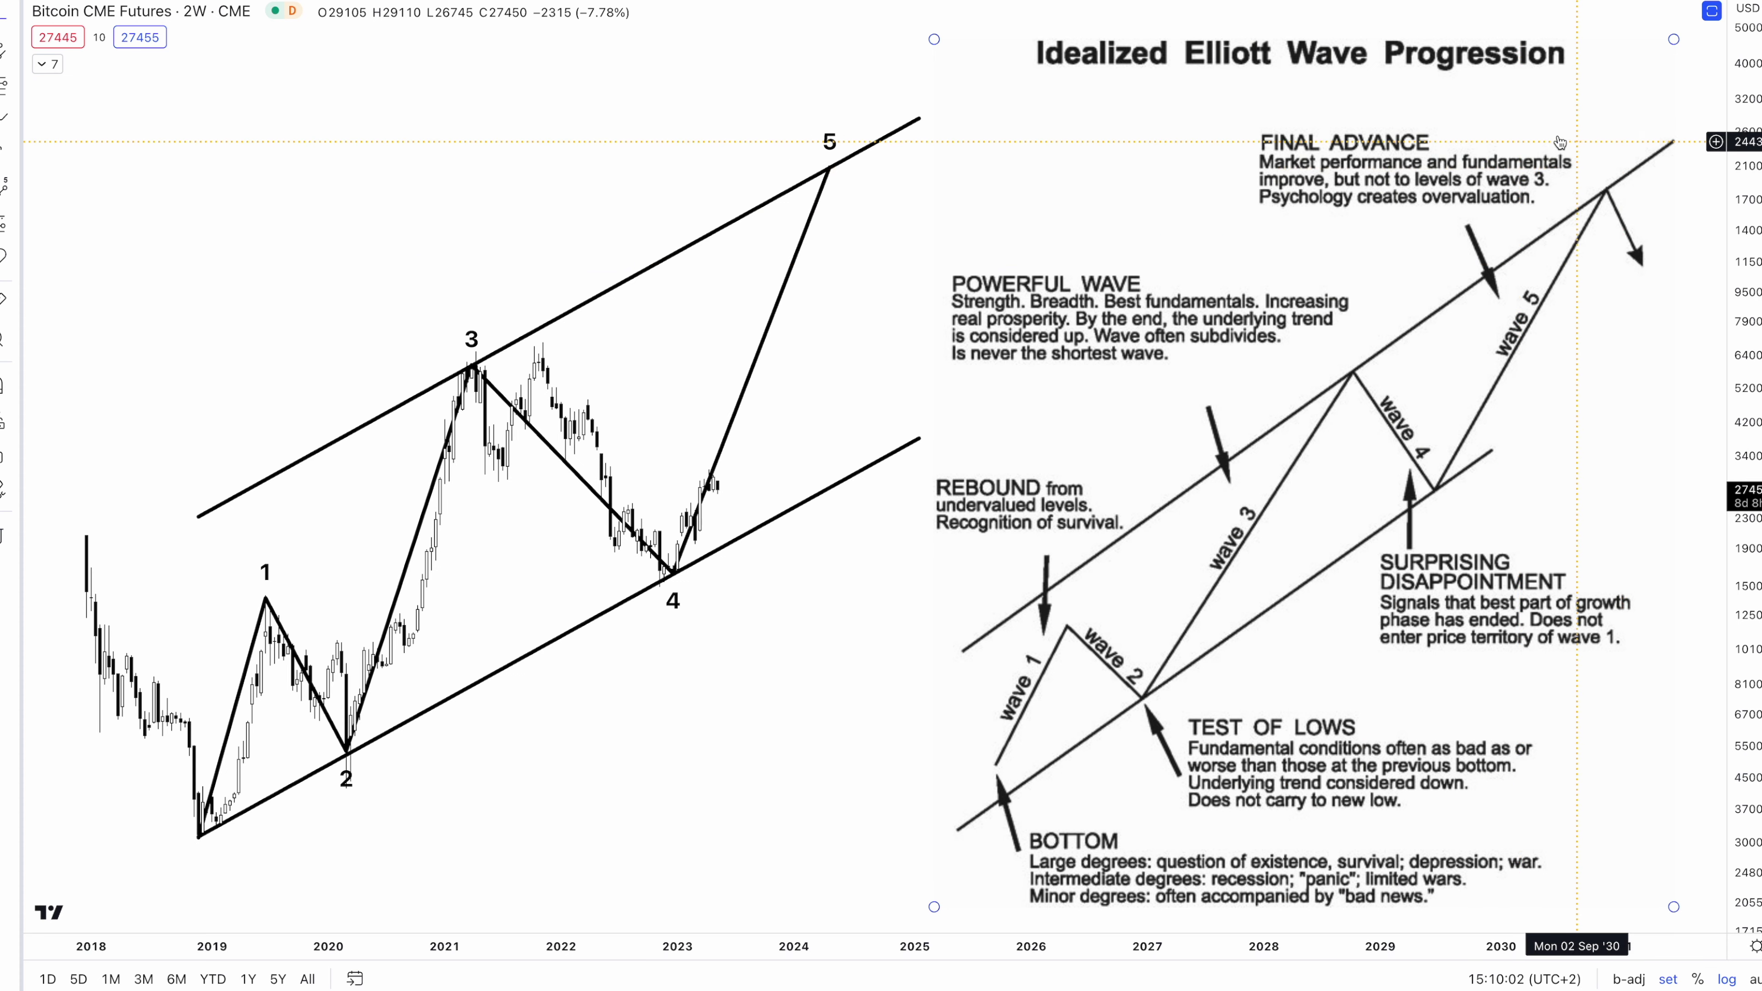
pyautogui.press('Escape')
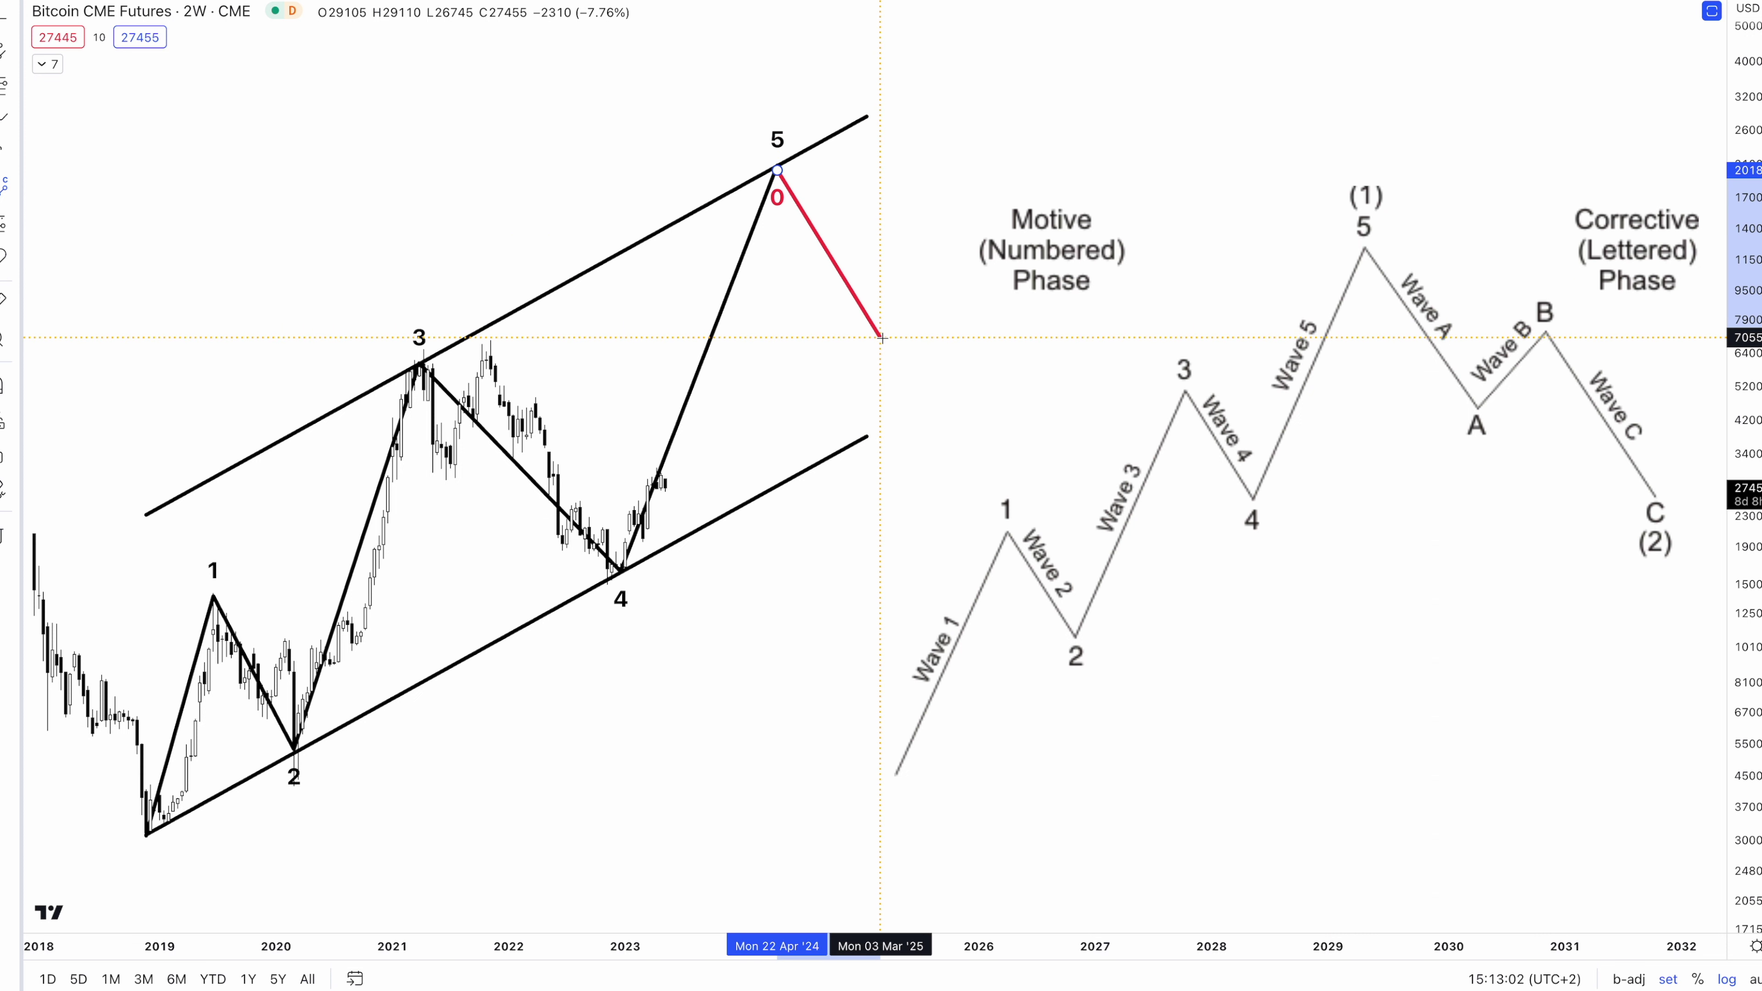
# Complete the red ABC correction with points A, B and C descending from wave 5
pyautogui.click(879, 337)
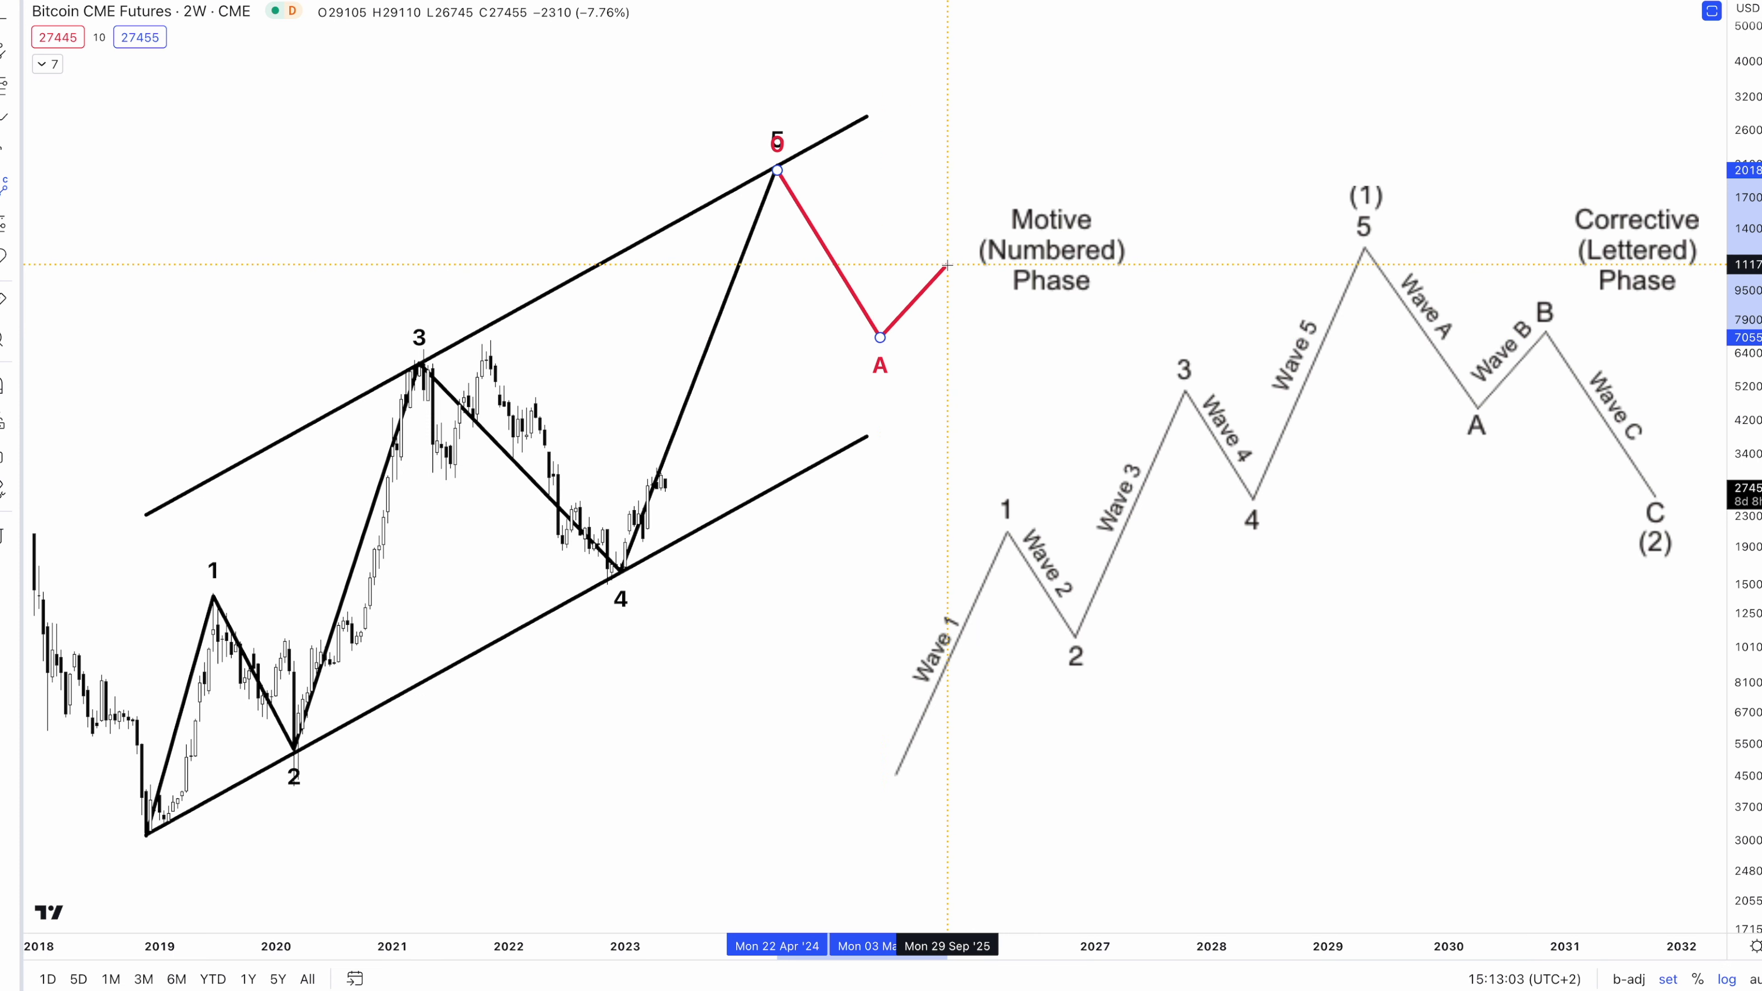
pyautogui.click(948, 264)
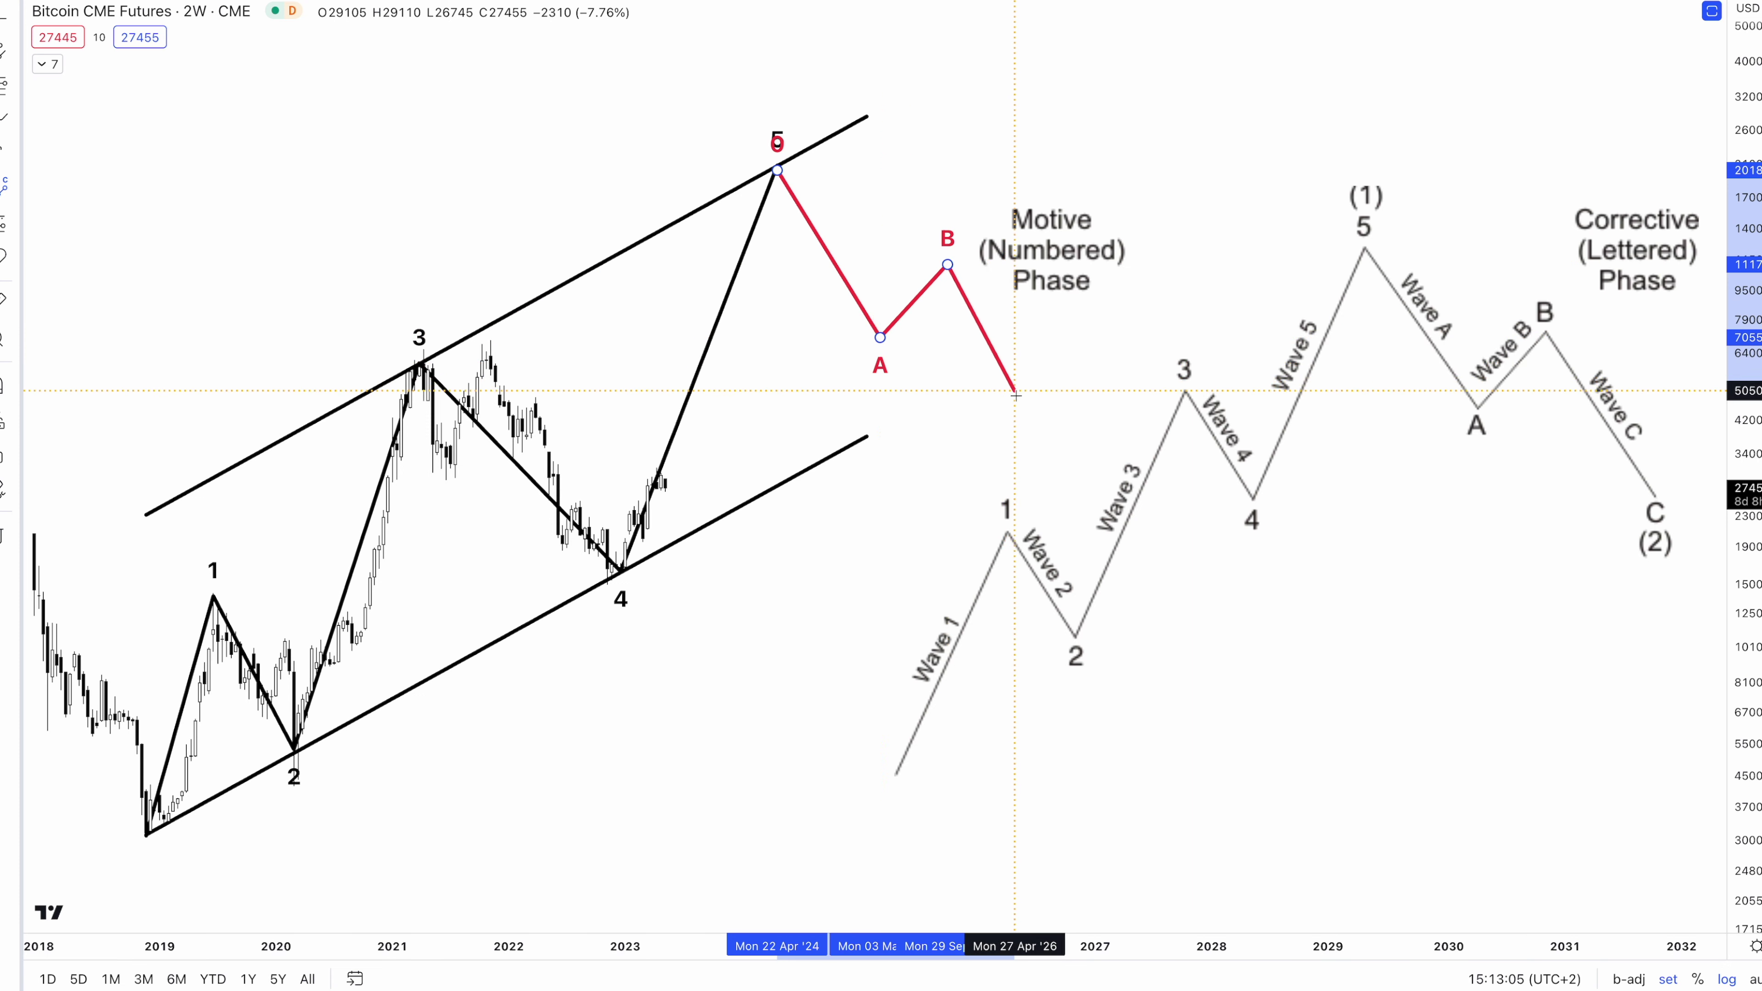
pyautogui.click(1059, 478)
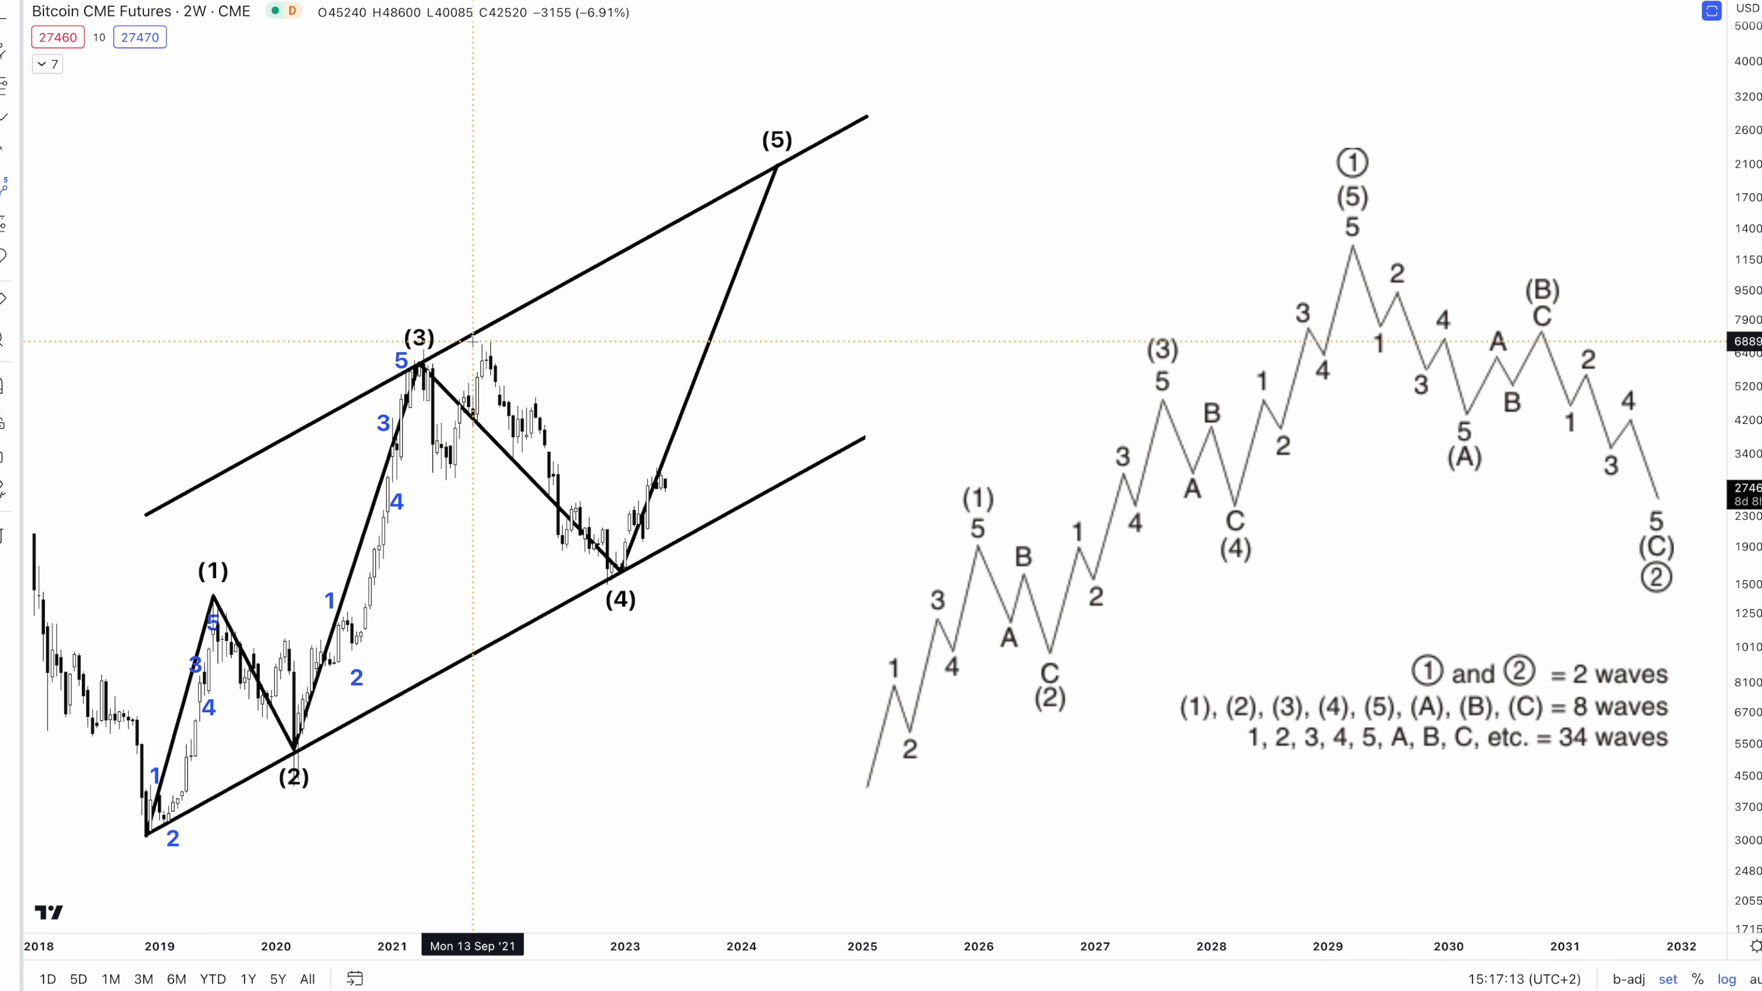
# Draw a 1–5 sub-wave count climbing from just above wave (4) to the wave (5) peak
pyautogui.click(652, 470)
pyautogui.click(679, 497)
pyautogui.click(710, 301)
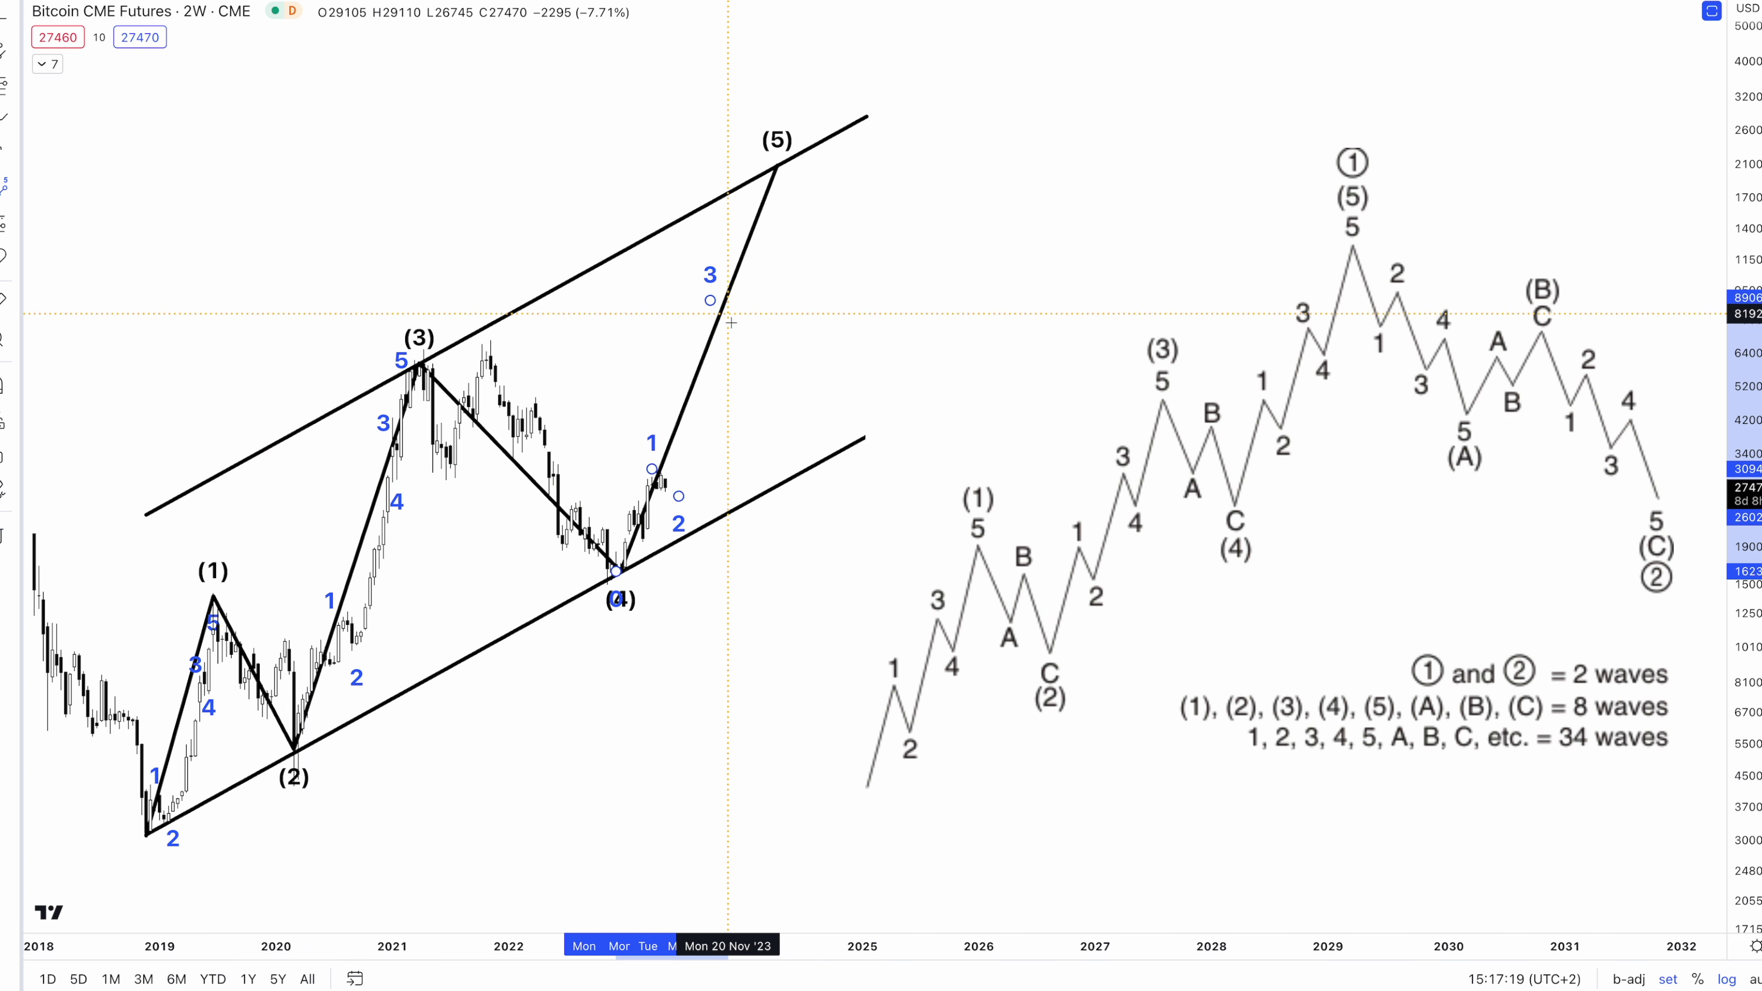
pyautogui.click(737, 334)
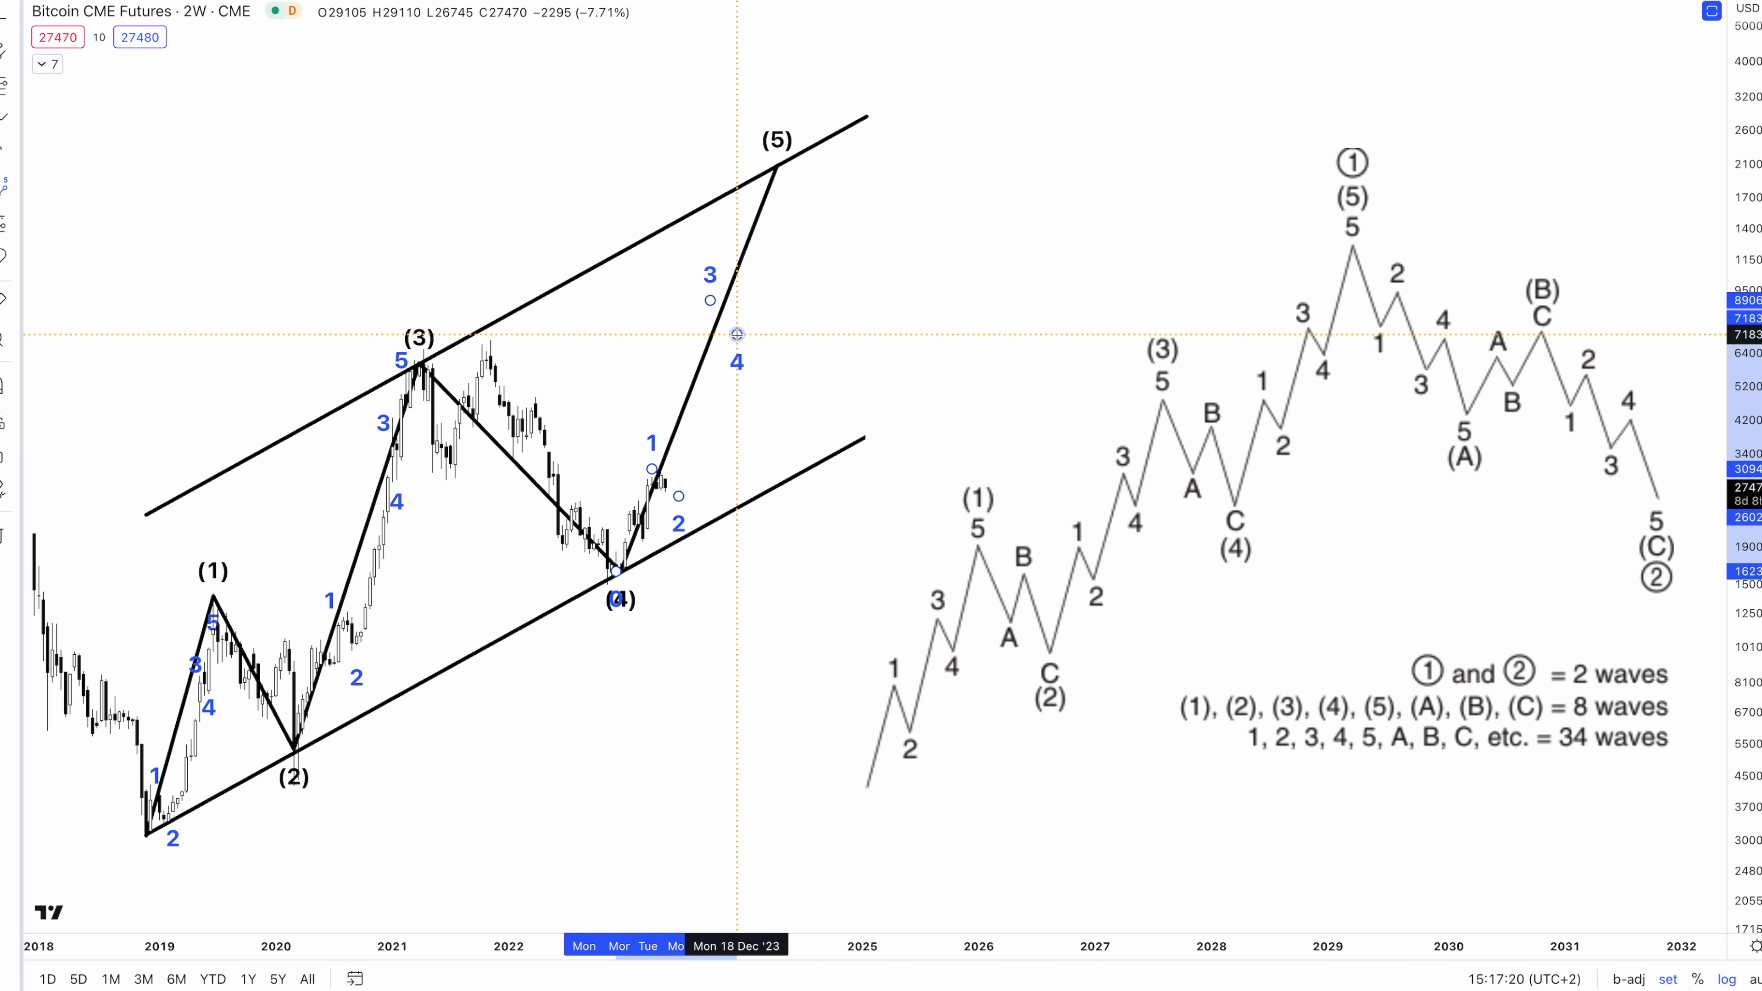
pyautogui.click(755, 202)
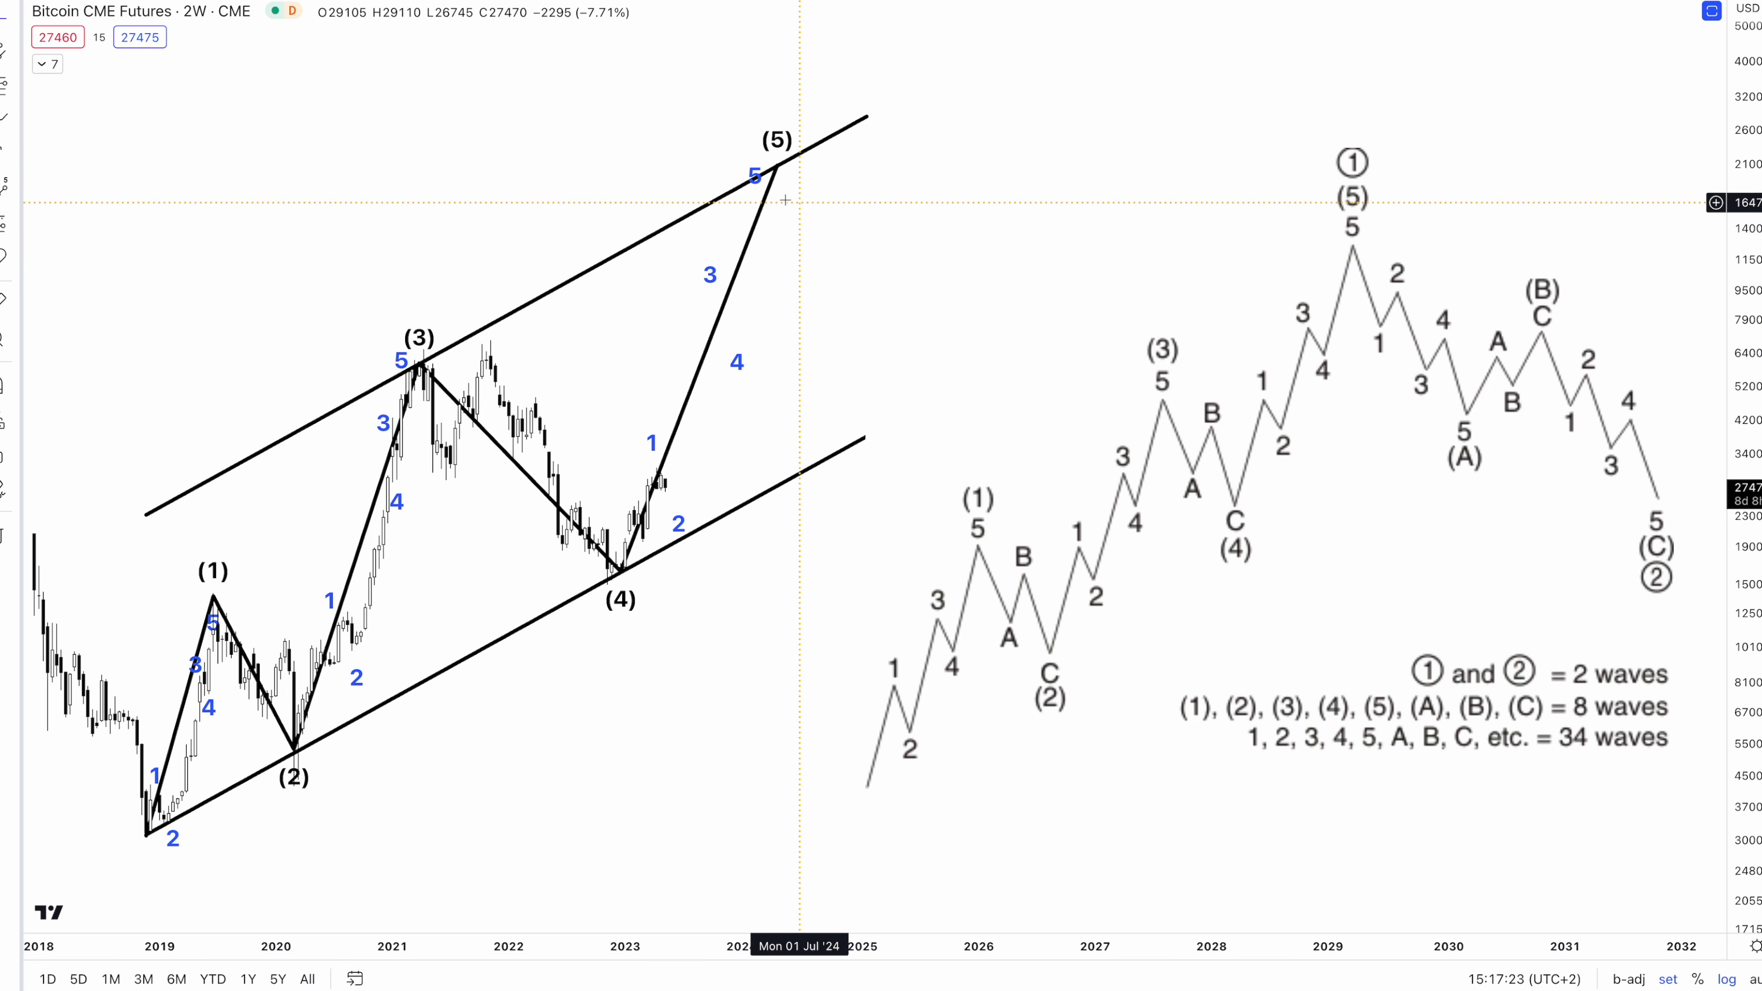
# Turn on the Wave connecting lines in the sub-count's settings and confirm with Ok
pyautogui.click(756, 200)
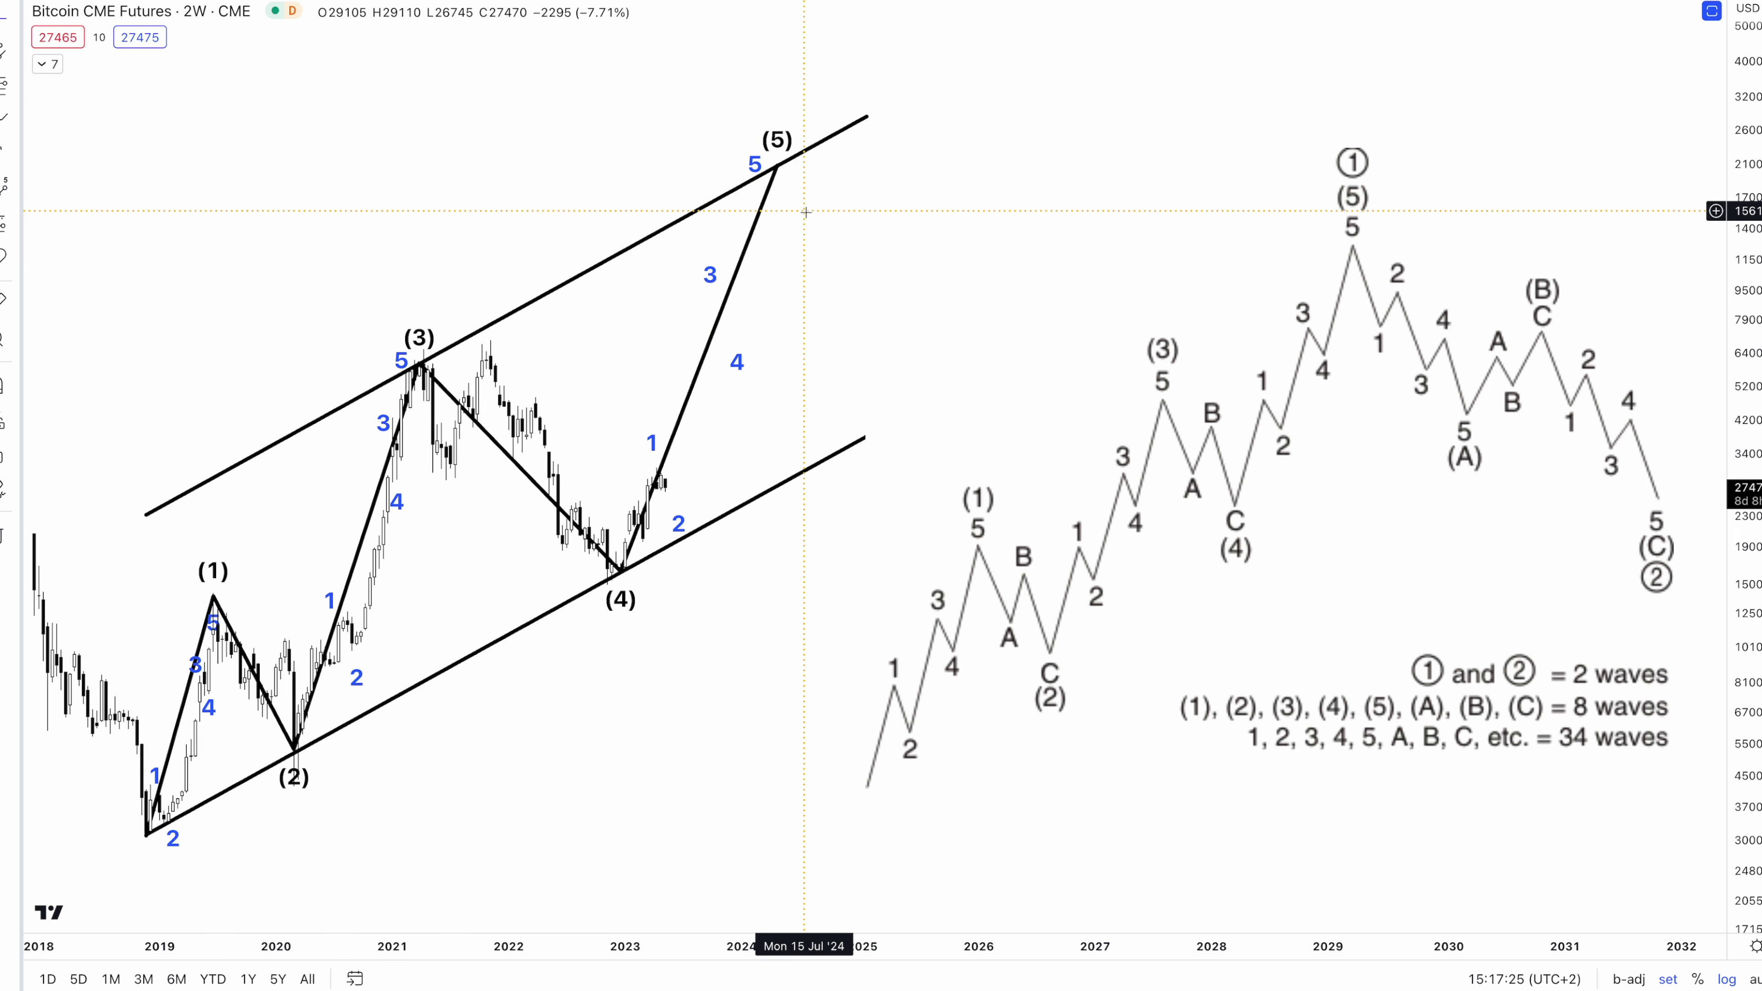
pyautogui.doubleClick(761, 181)
pyautogui.click(774, 518)
pyautogui.click(1041, 631)
pyautogui.click(986, 528)
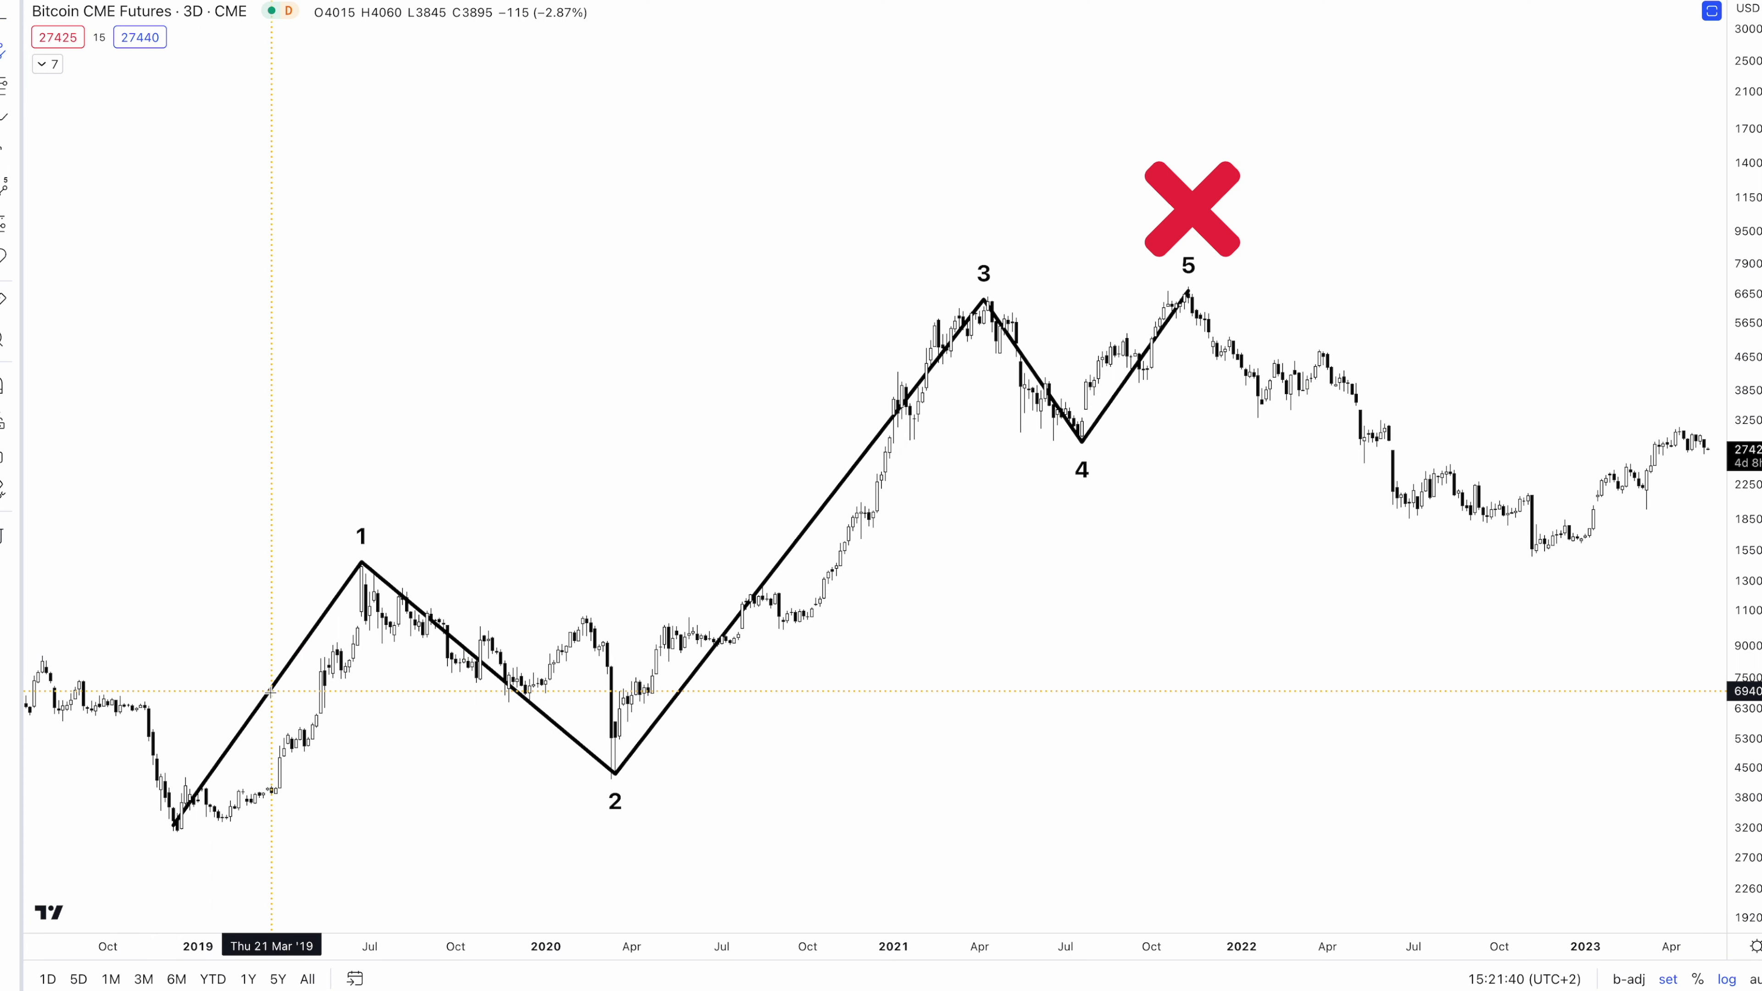
# Channel the 2020–21 count from the wave 2 low past wave 4, with the upper line through wave 3
pyautogui.click(611, 743)
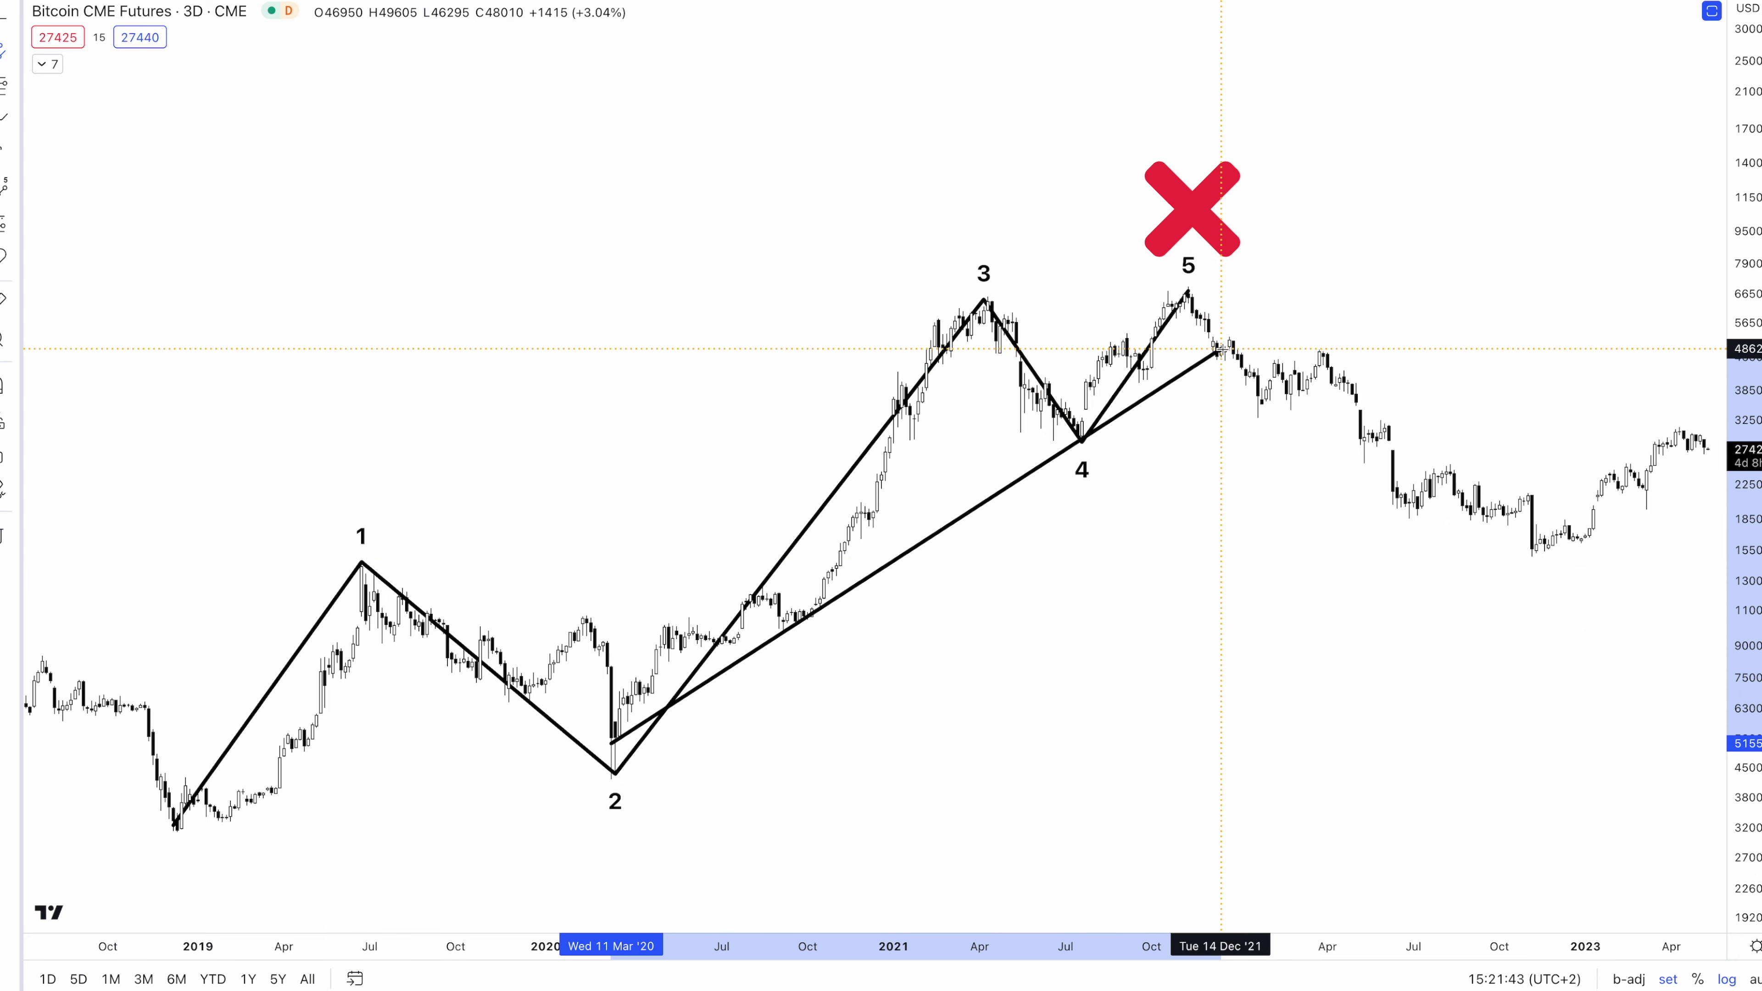
pyautogui.click(1250, 337)
pyautogui.moveTo(1160, 204); pyautogui.dragTo(1249, 123)
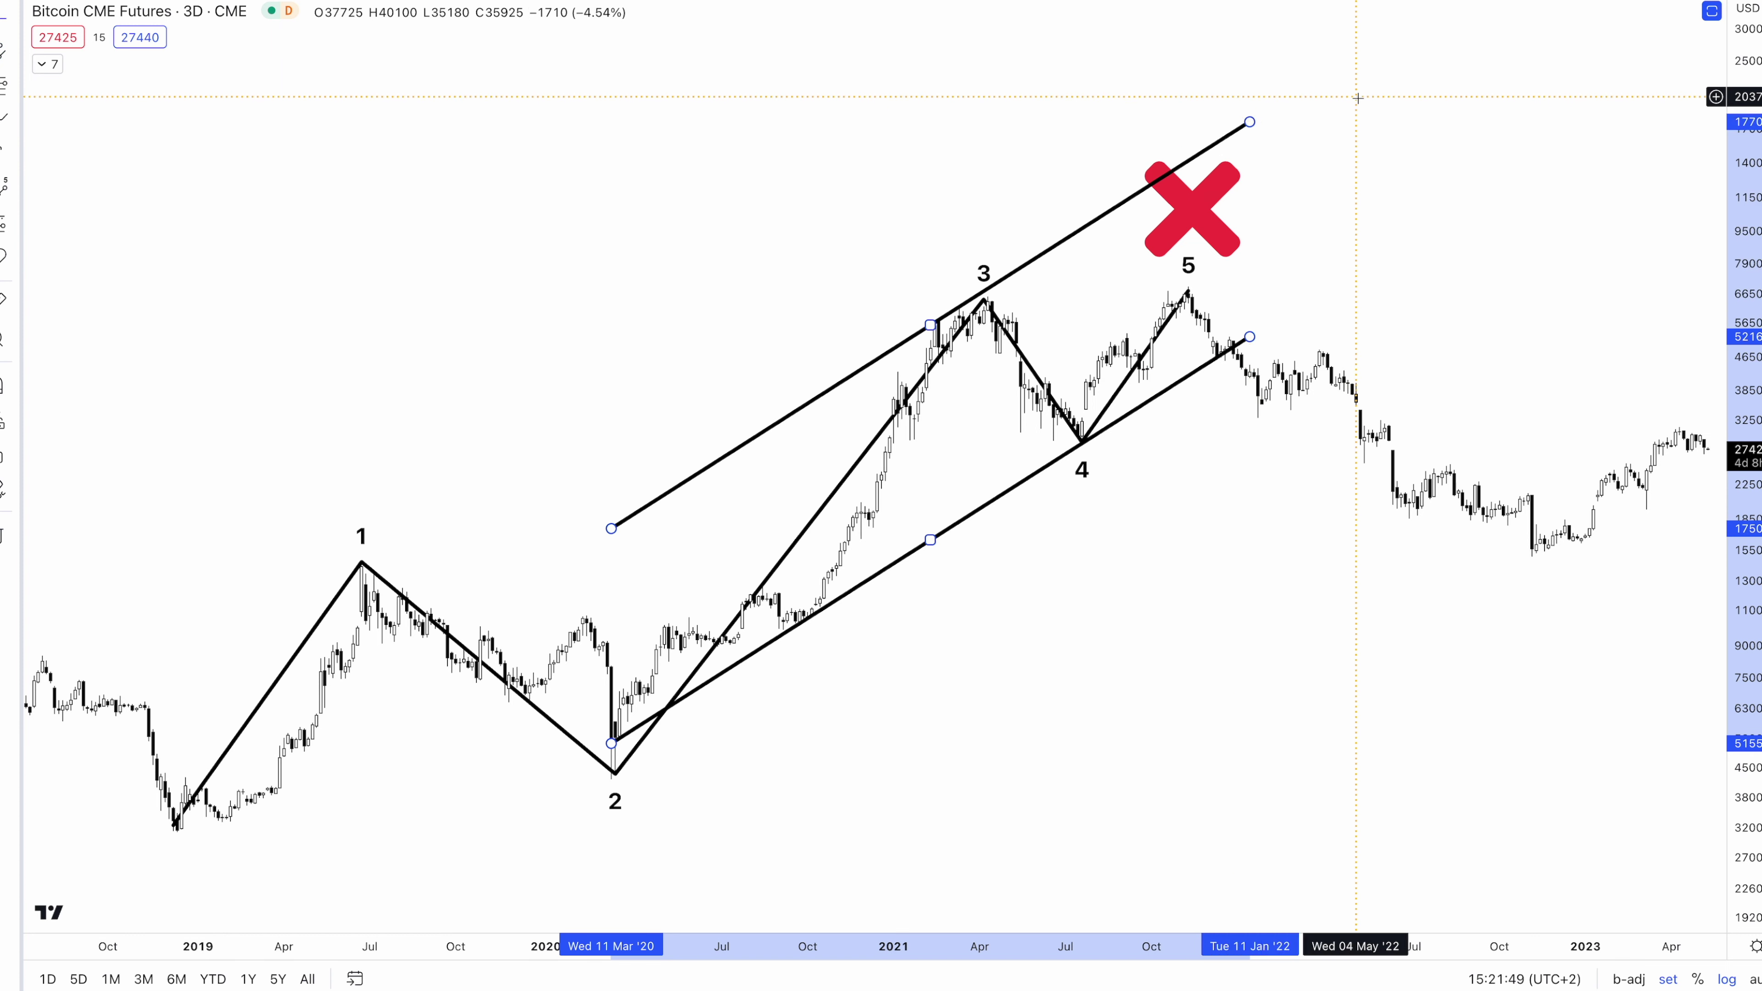
pyautogui.click(1233, 137)
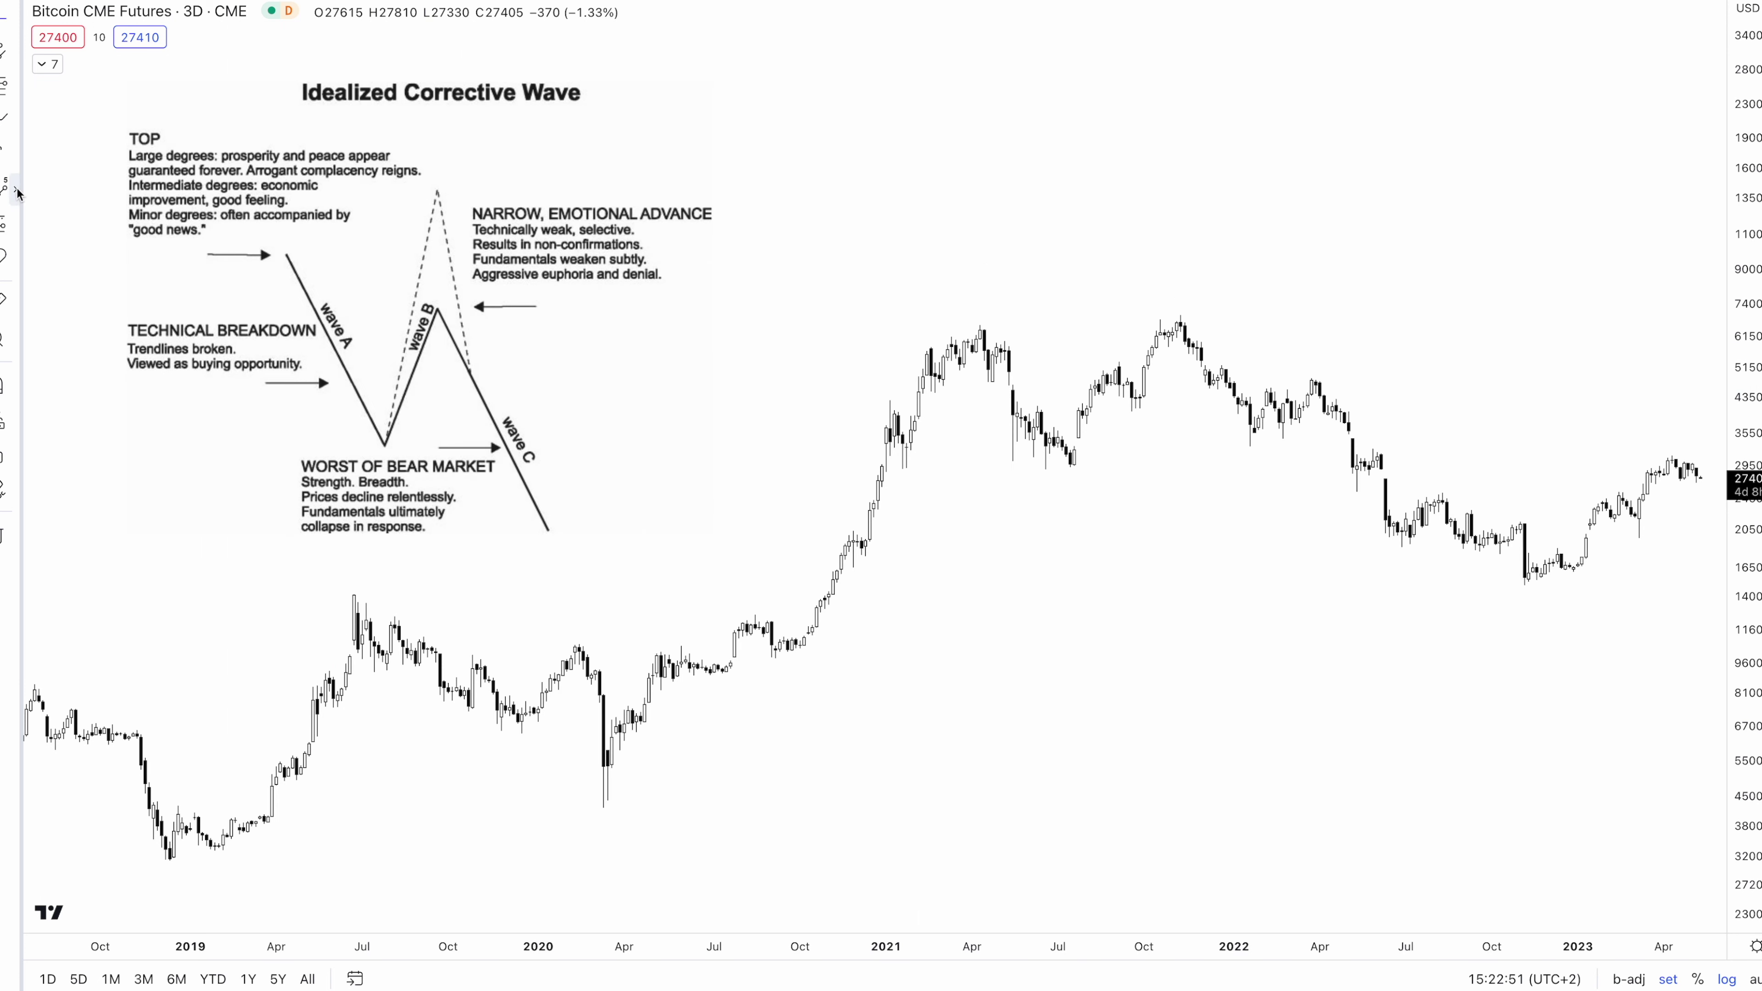
pyautogui.click(14, 193)
pyautogui.click(93, 525)
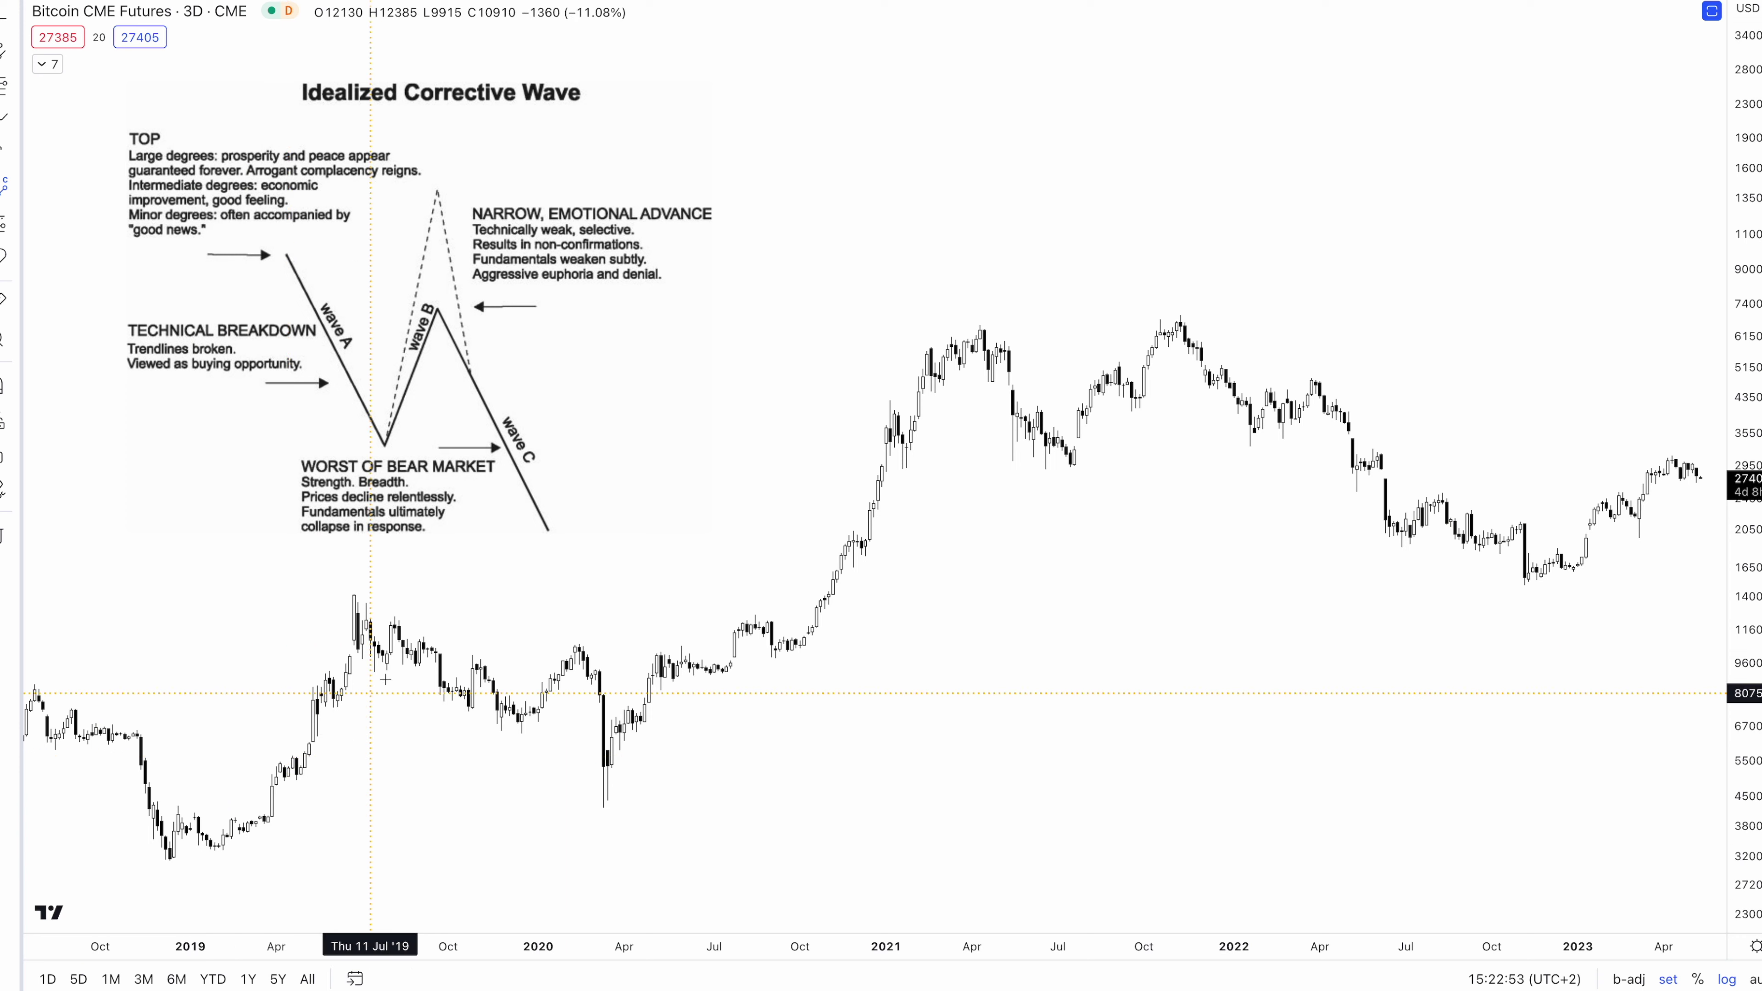
# Mark an ABC correction from the June 2019 high down to the March 2020 low
pyautogui.click(354, 595)
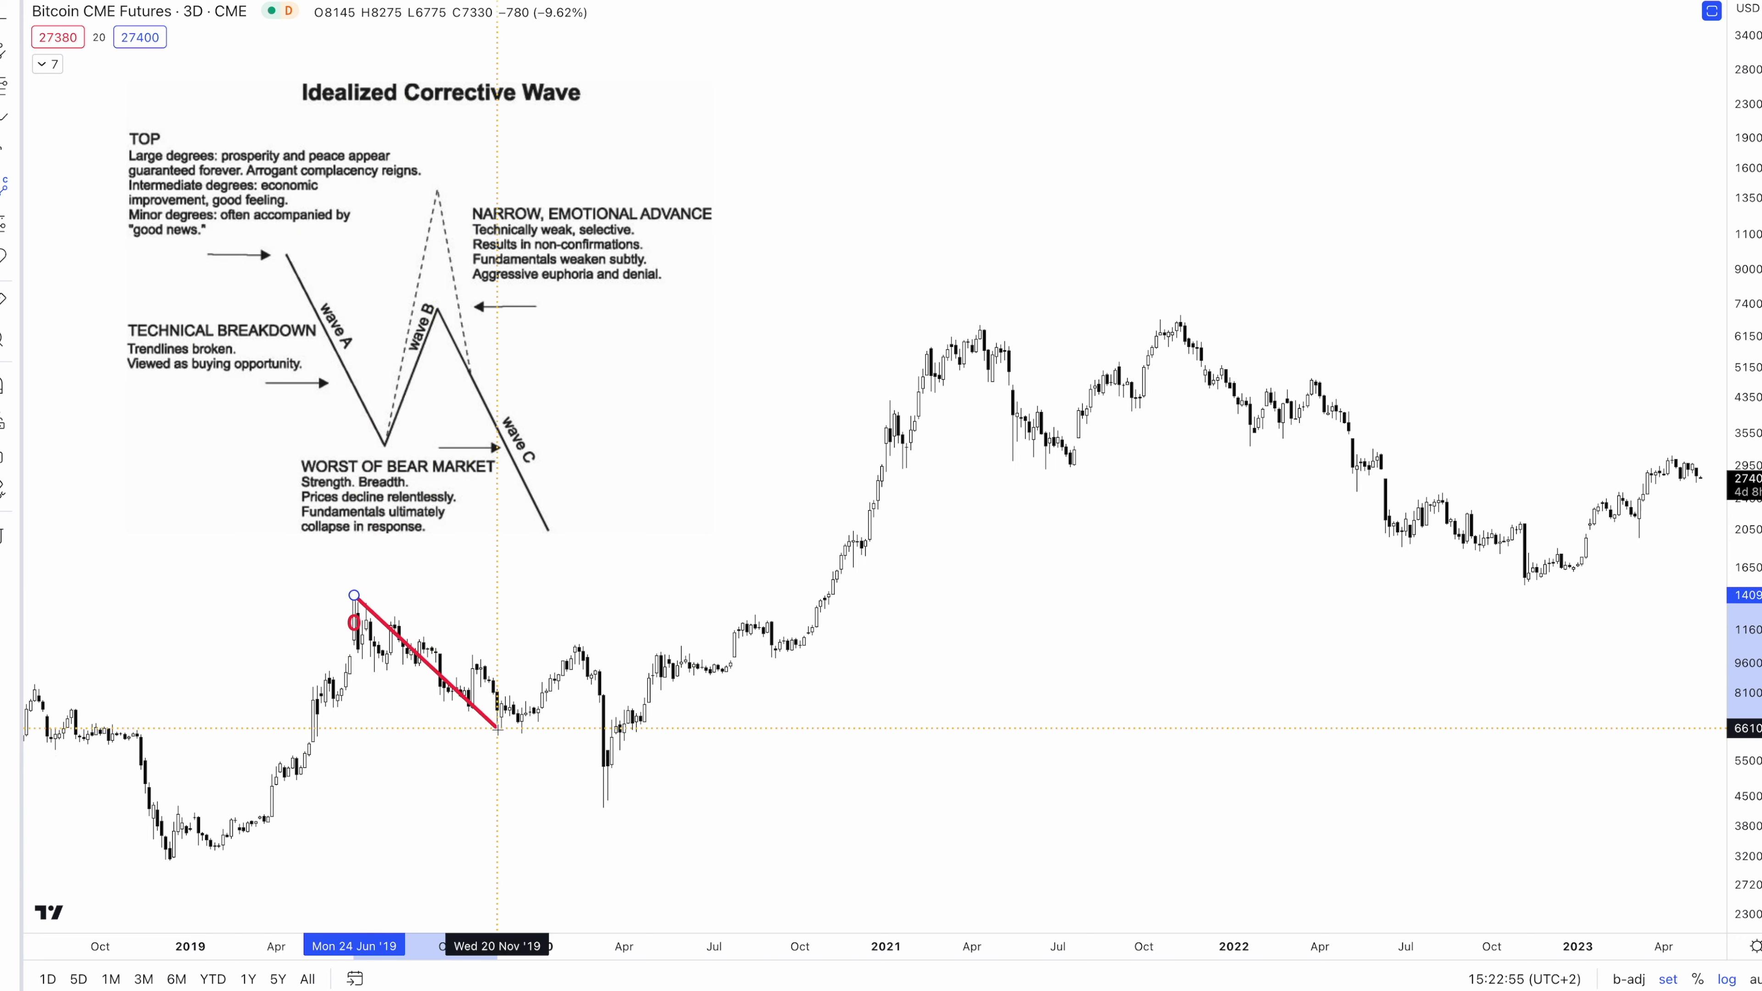
pyautogui.click(517, 733)
pyautogui.click(579, 651)
pyautogui.click(611, 806)
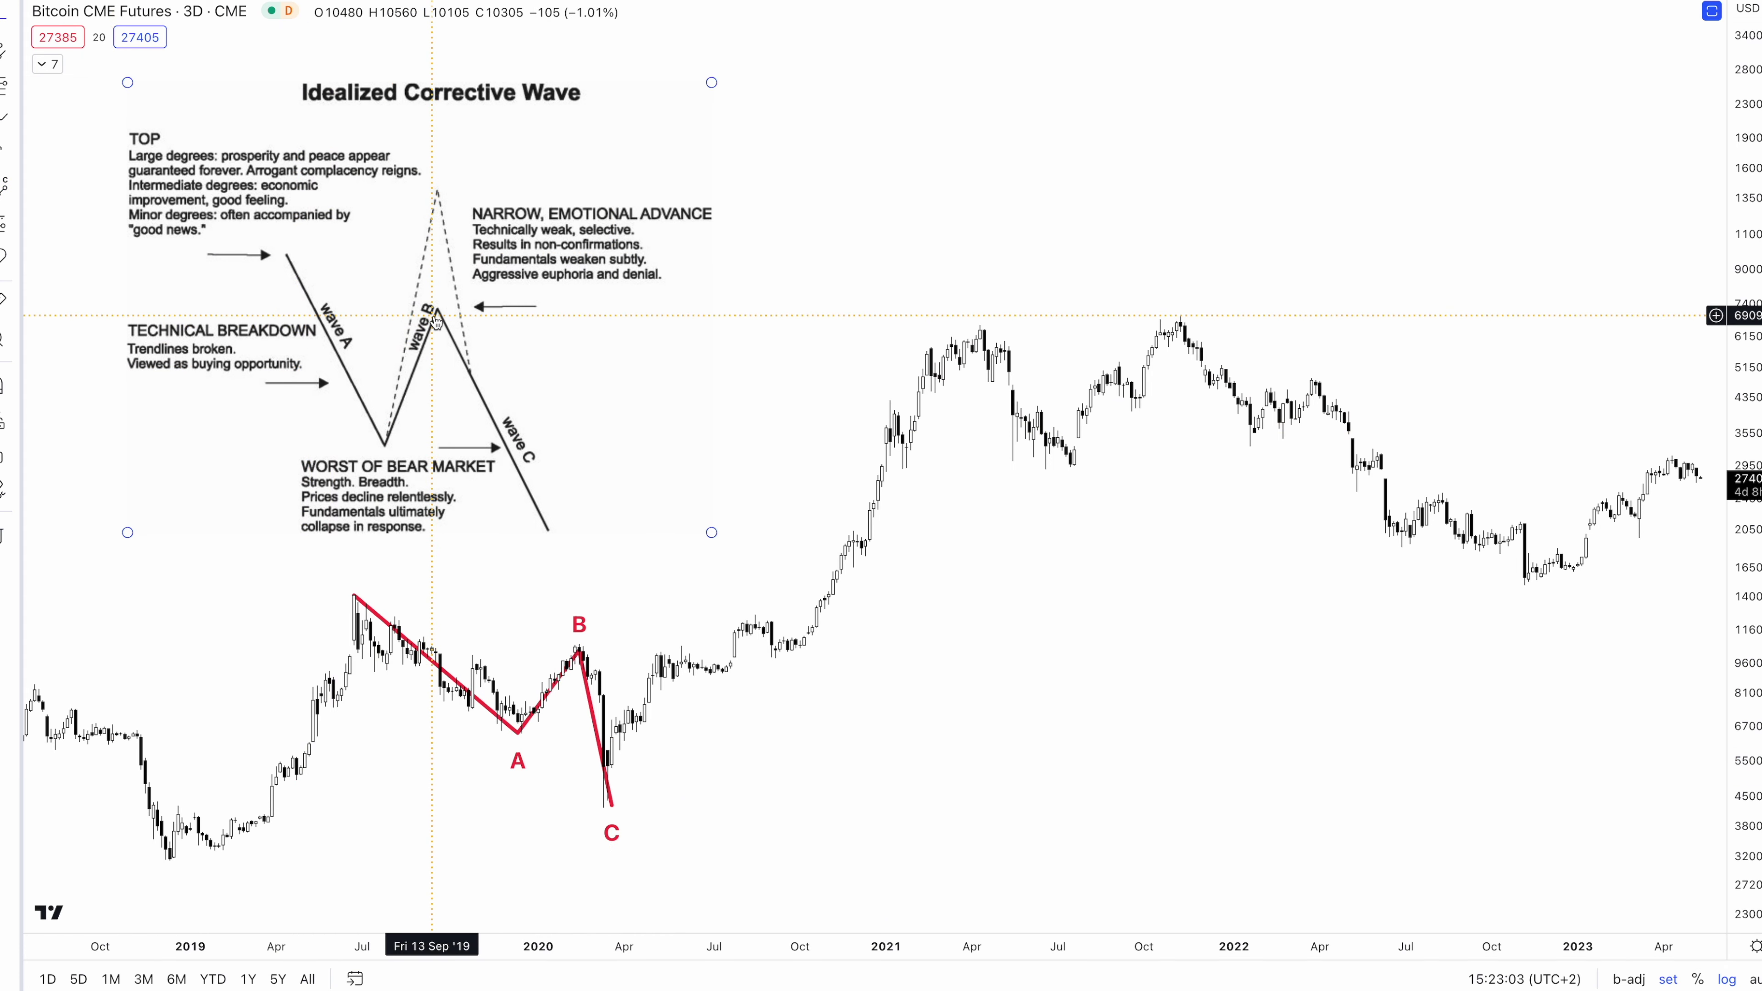
# Mark a second ABC correction from the April 2021 top down to the November 2022 low
pyautogui.click(4, 193)
pyautogui.click(984, 323)
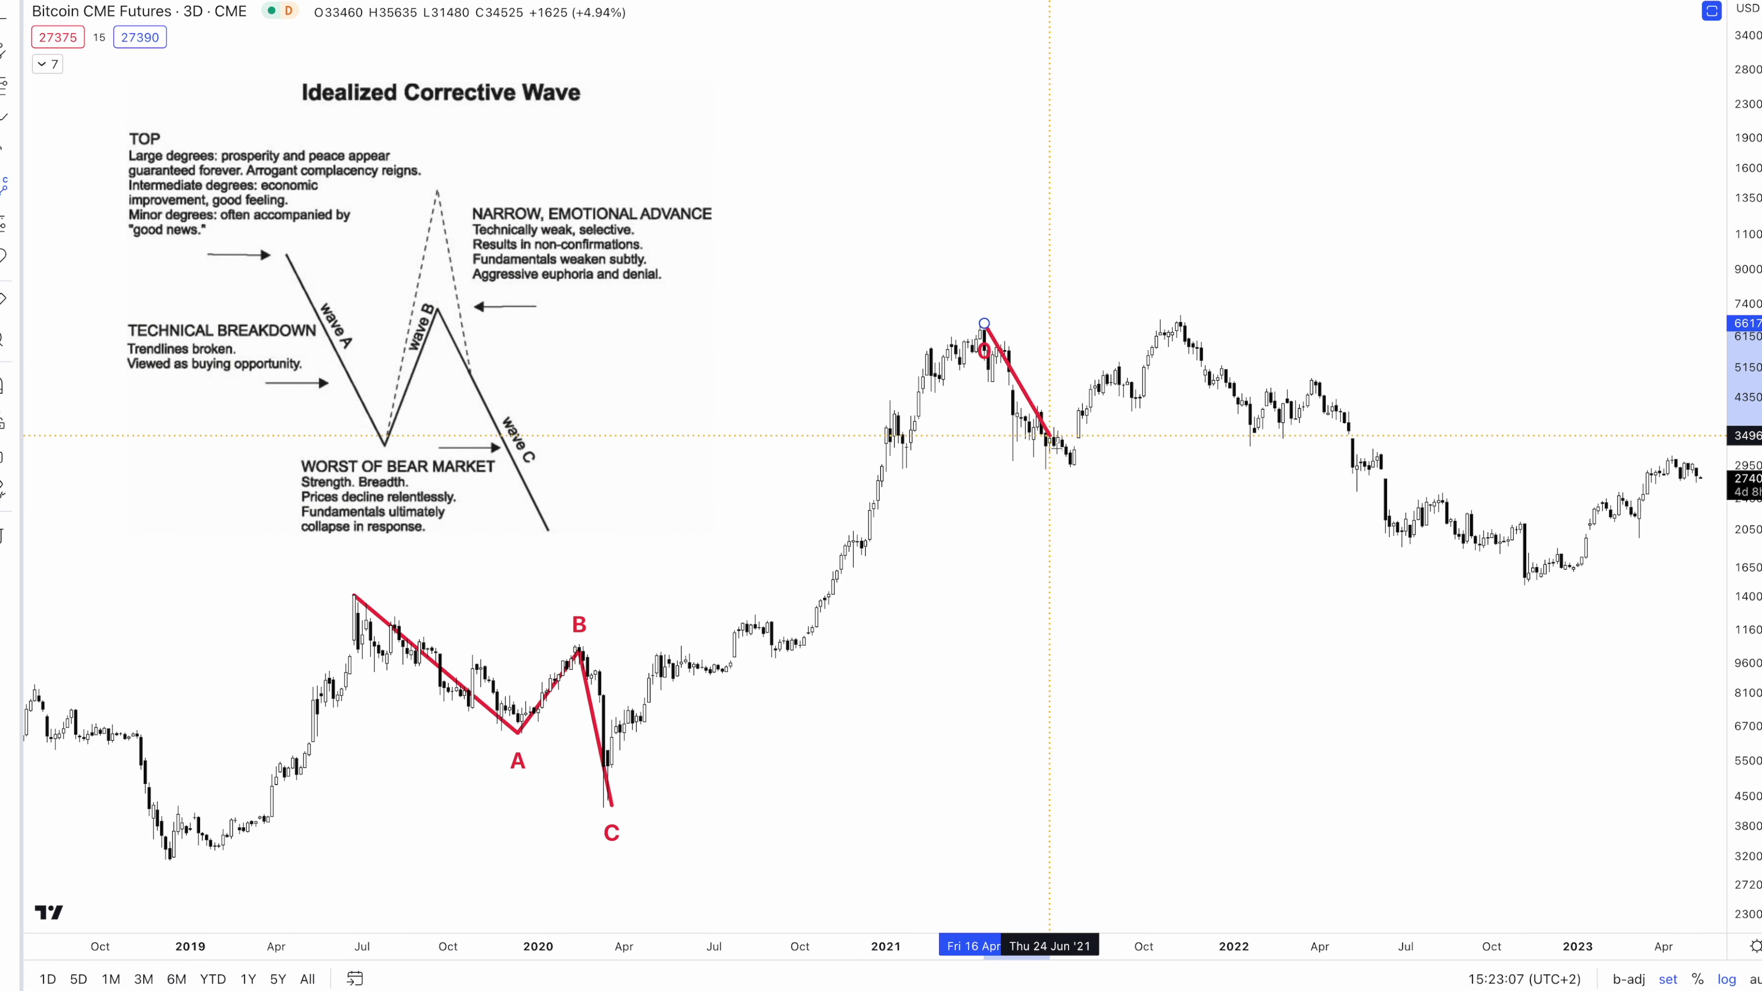
pyautogui.click(1074, 467)
pyautogui.click(1185, 314)
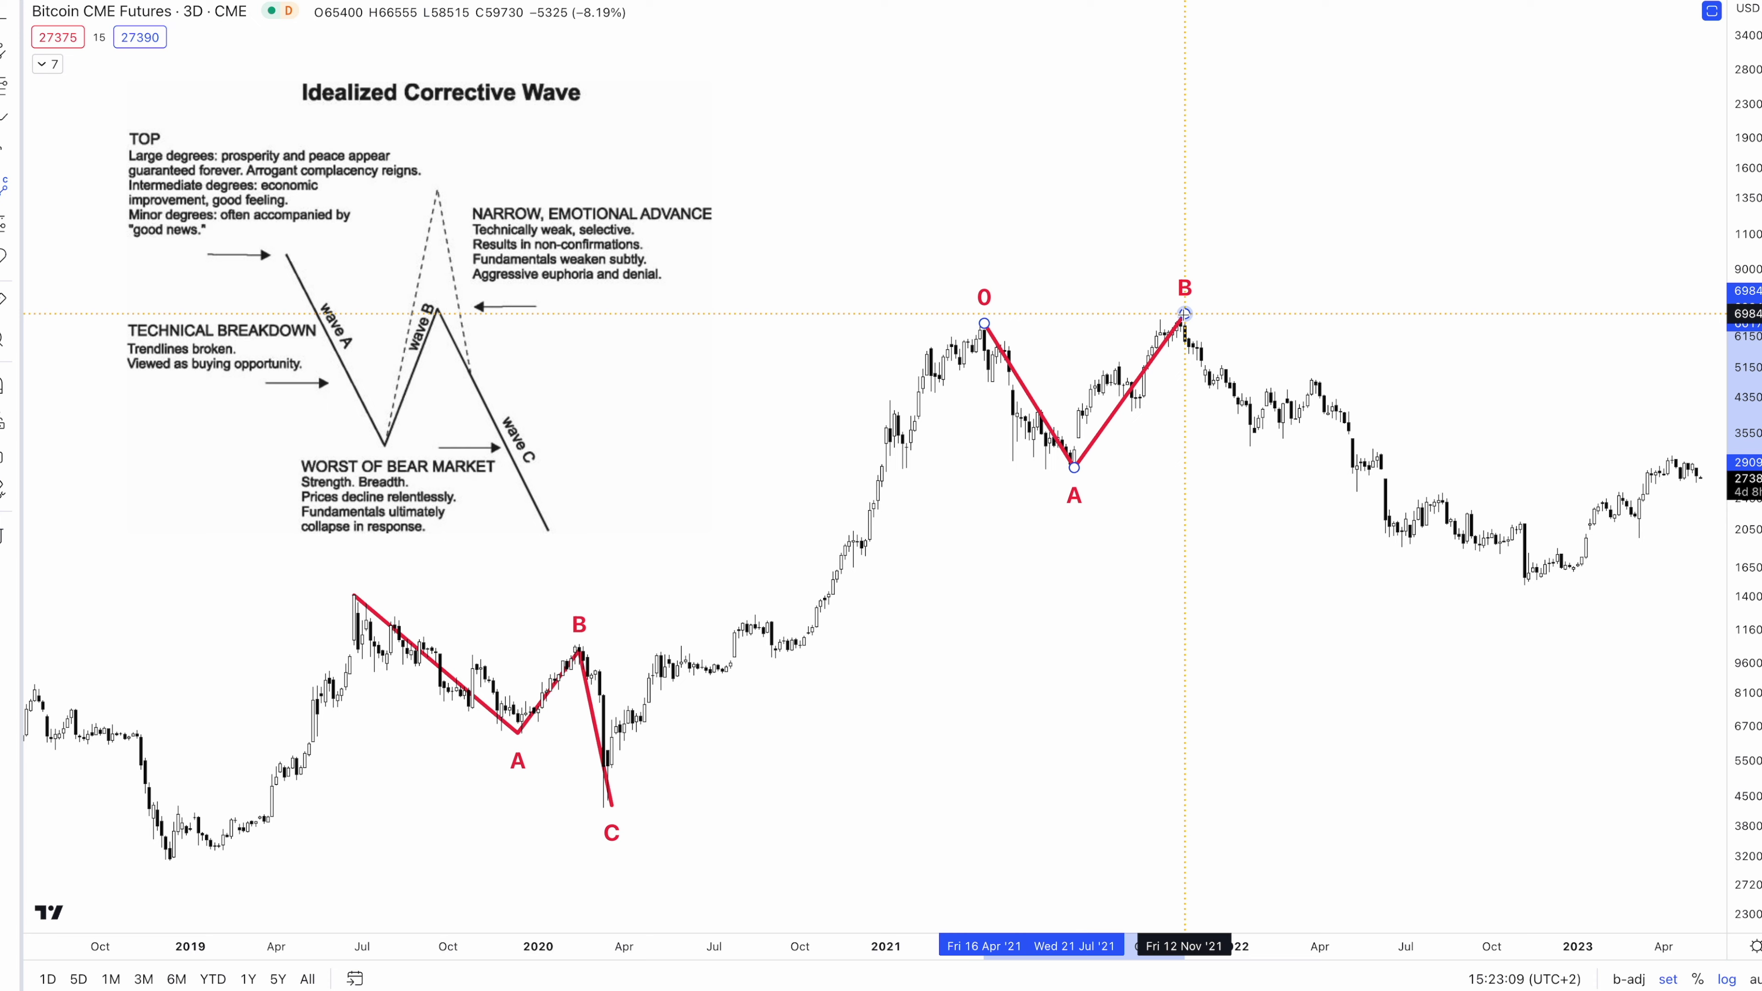
pyautogui.click(1533, 577)
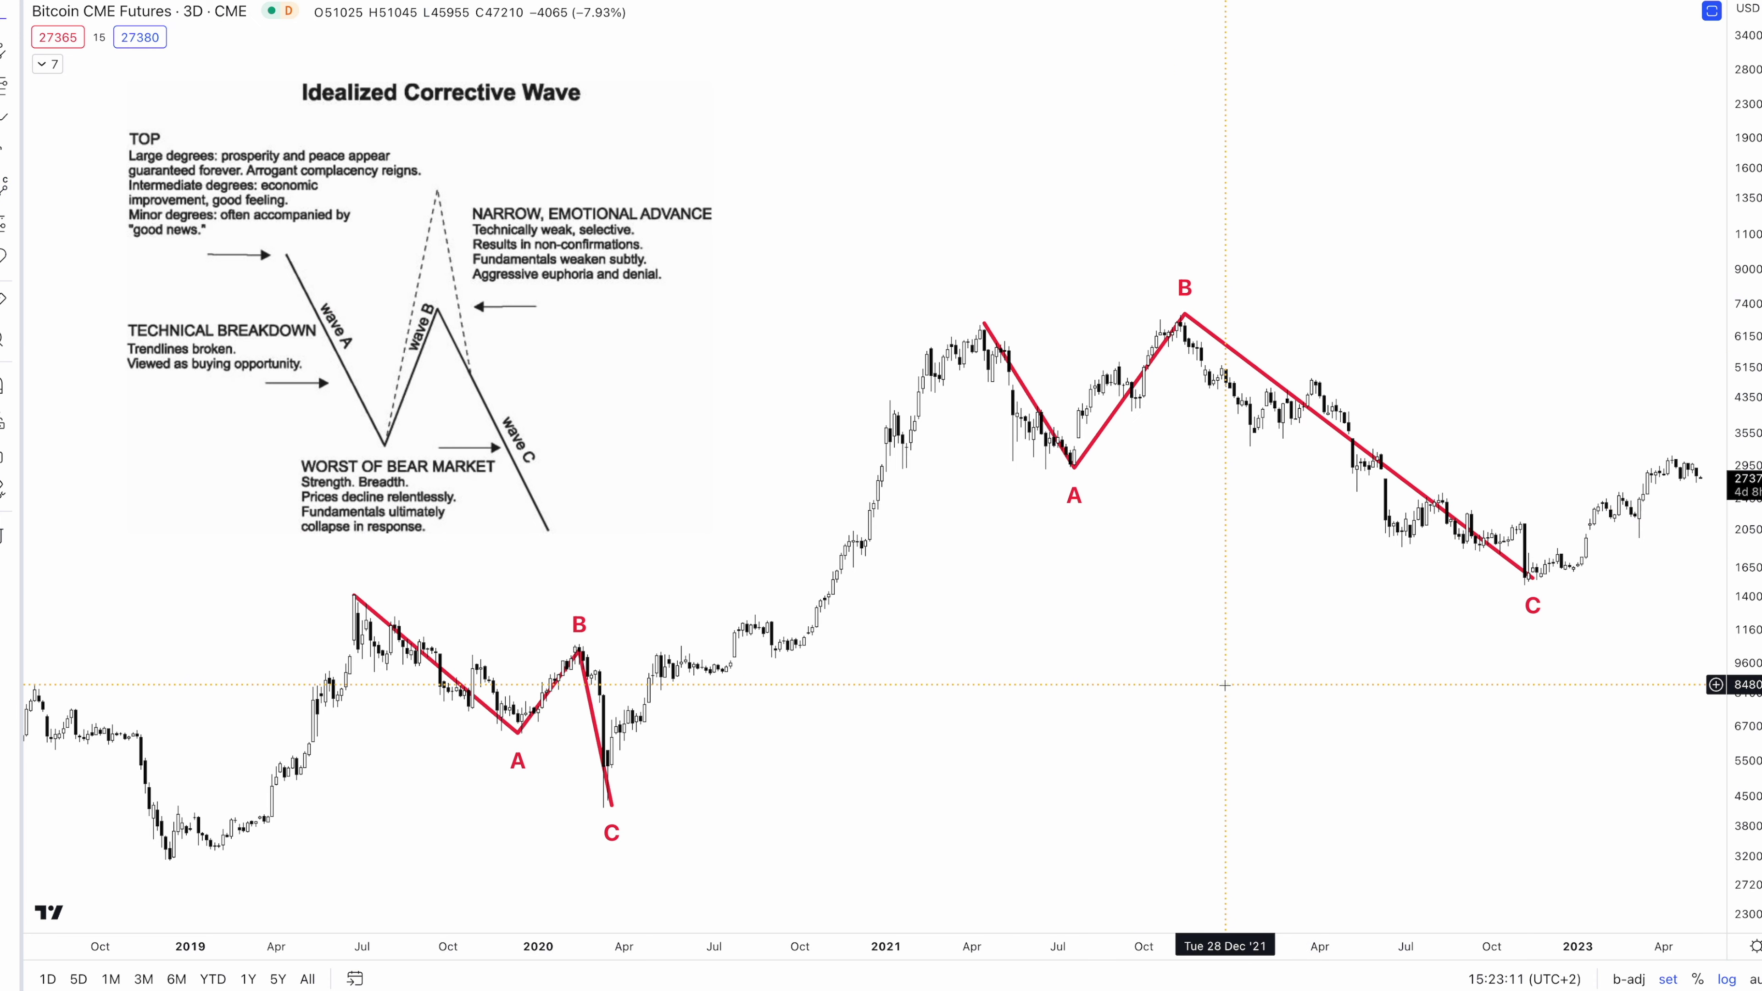
pyautogui.click(273, 257)
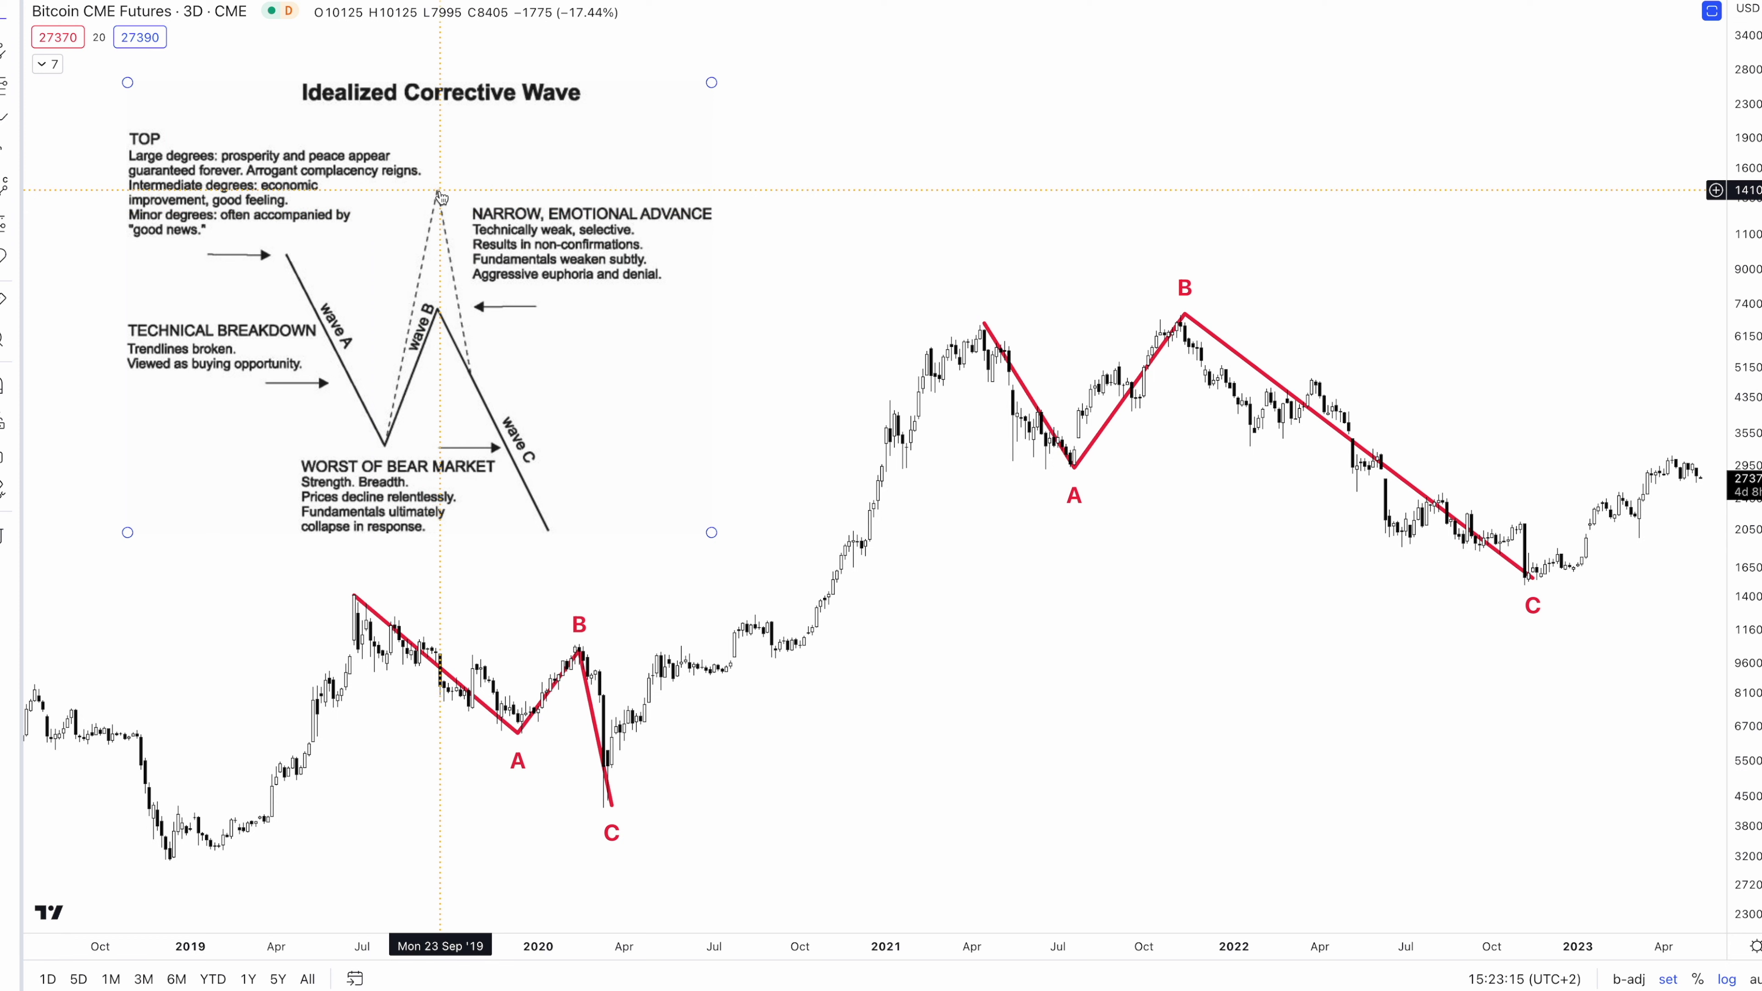
pyautogui.press('Escape')
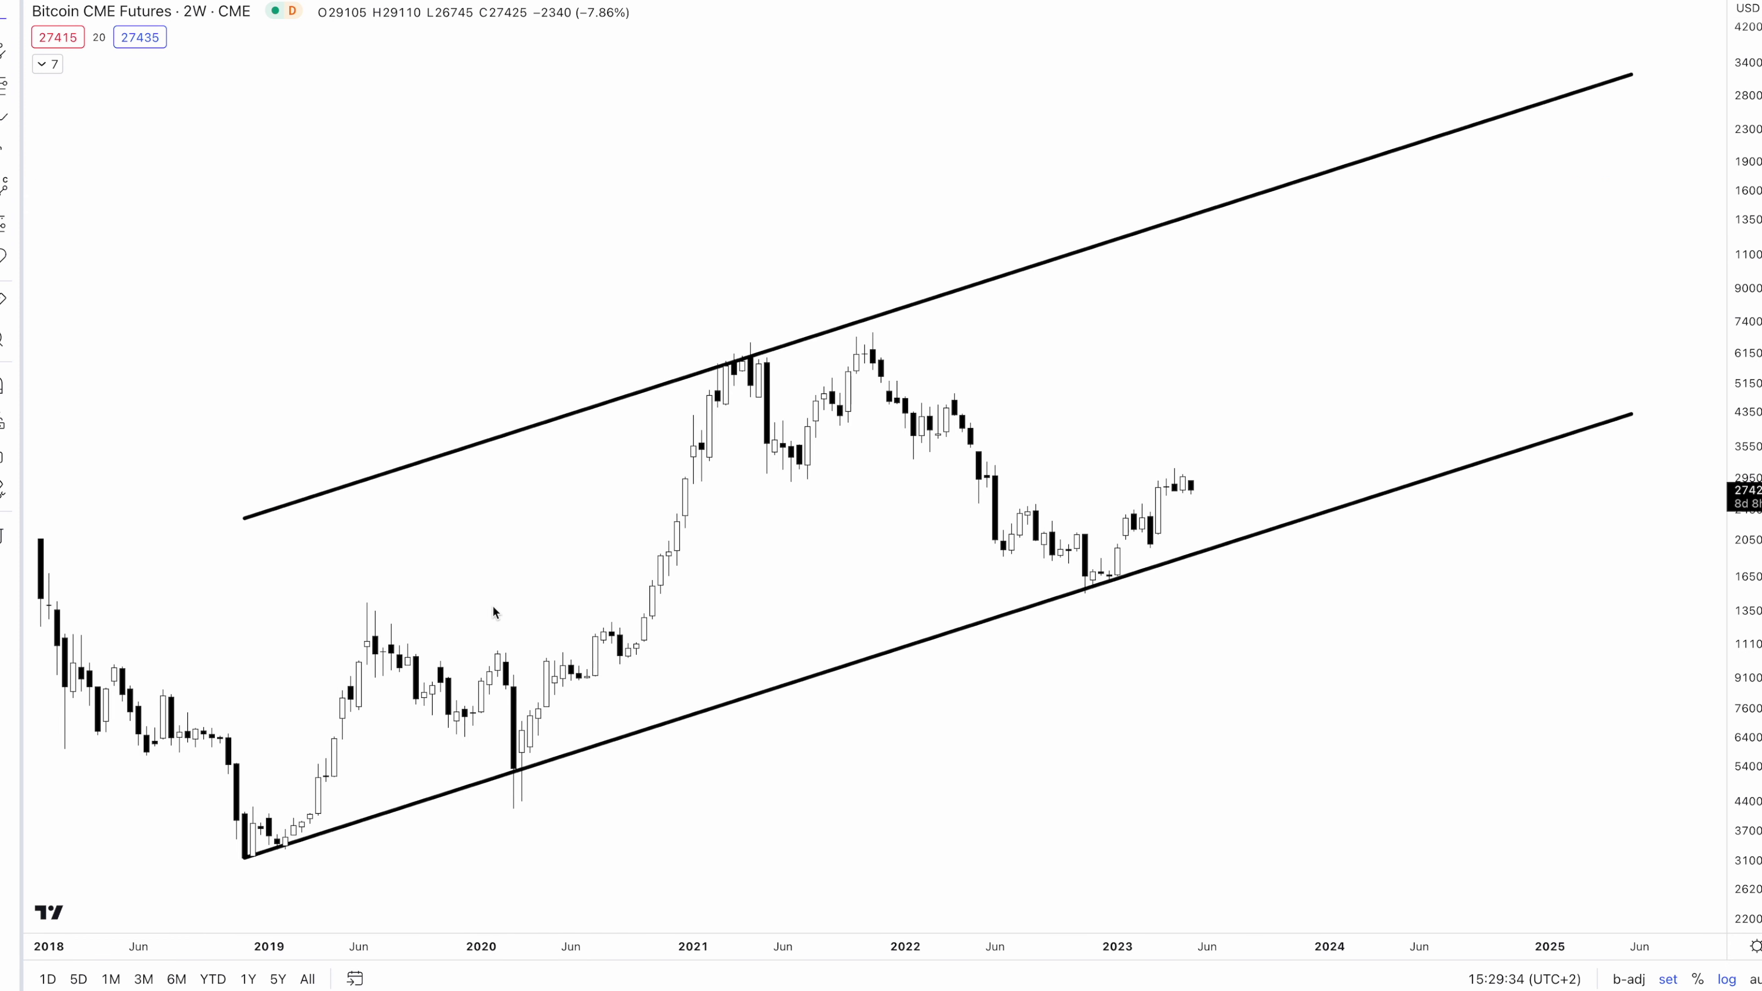
# Project an Elliott impulse from the November 2022 low, with wave 5 ending on the upper channel line
pyautogui.click(14, 193)
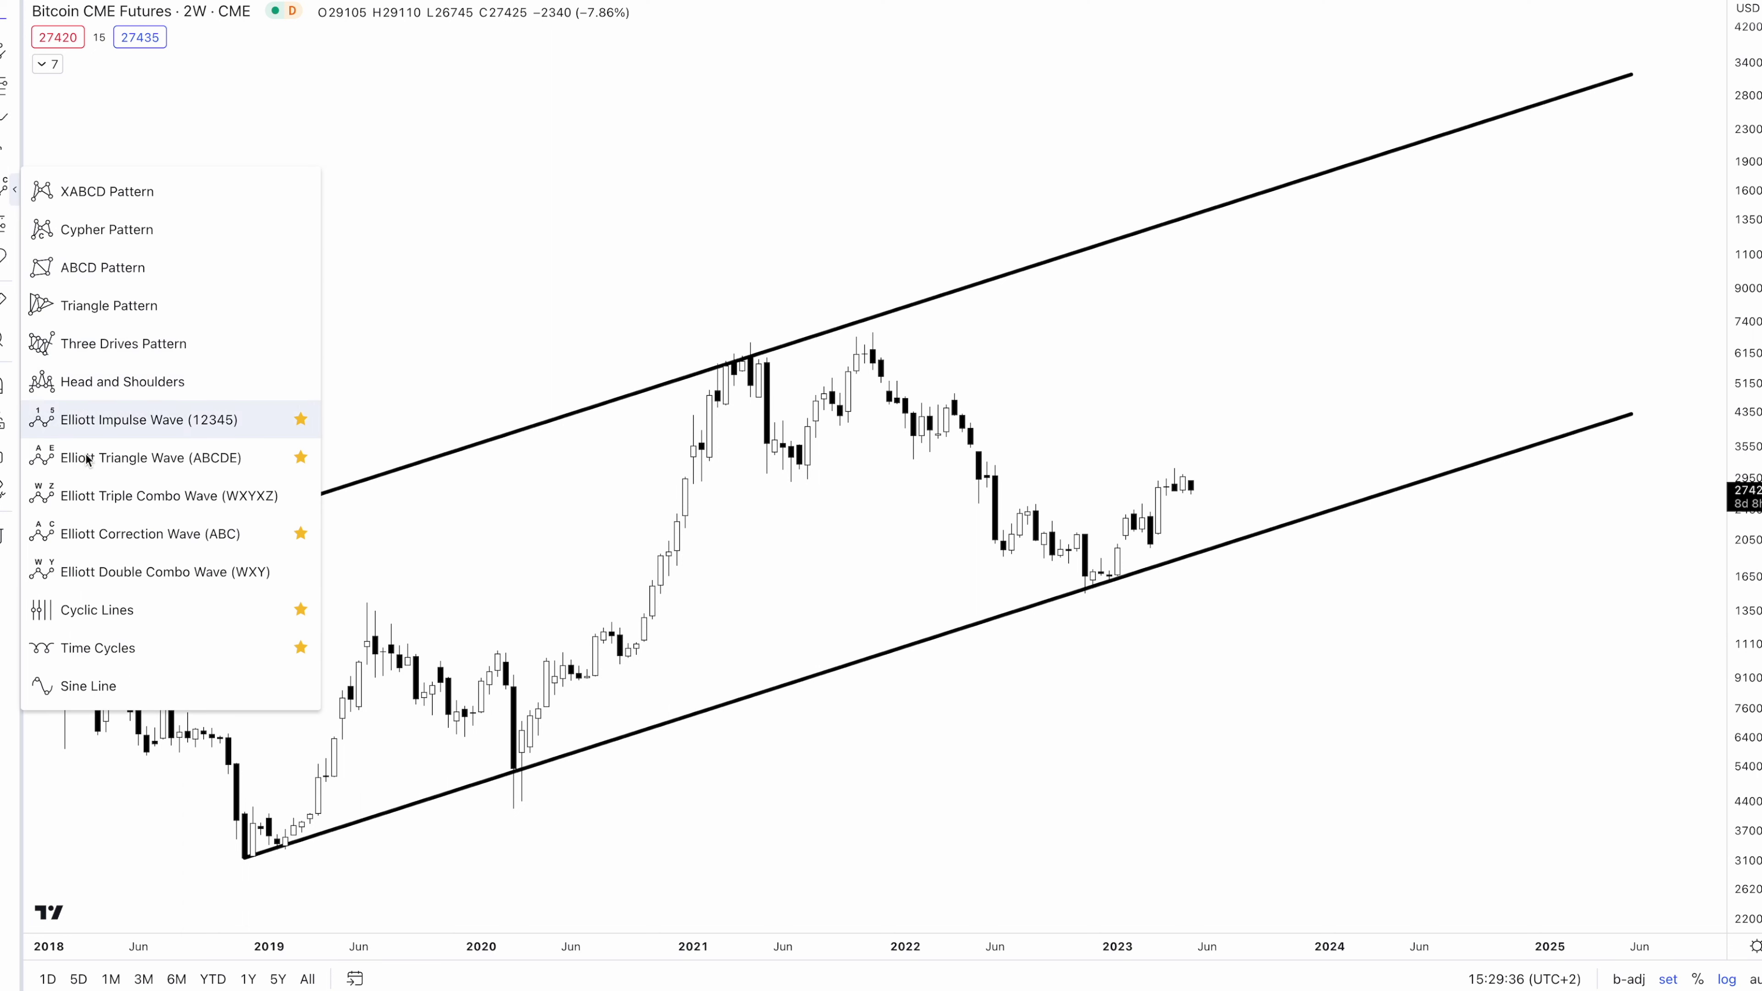
pyautogui.click(100, 420)
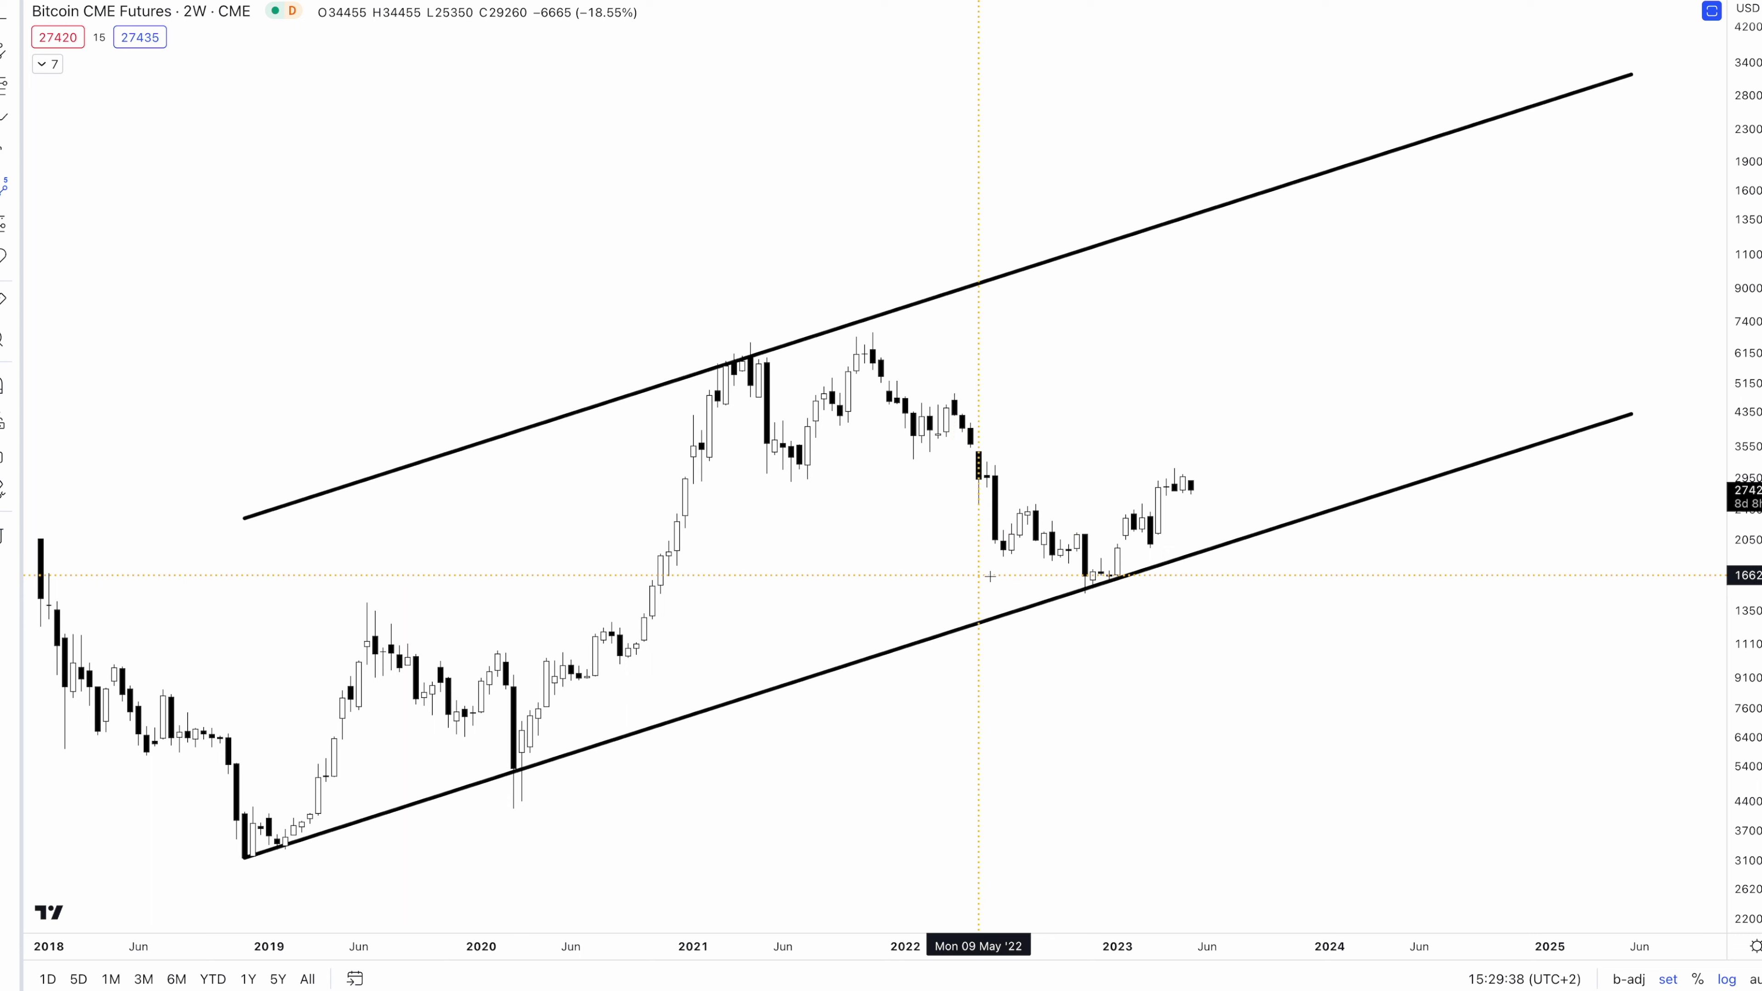
pyautogui.click(1085, 585)
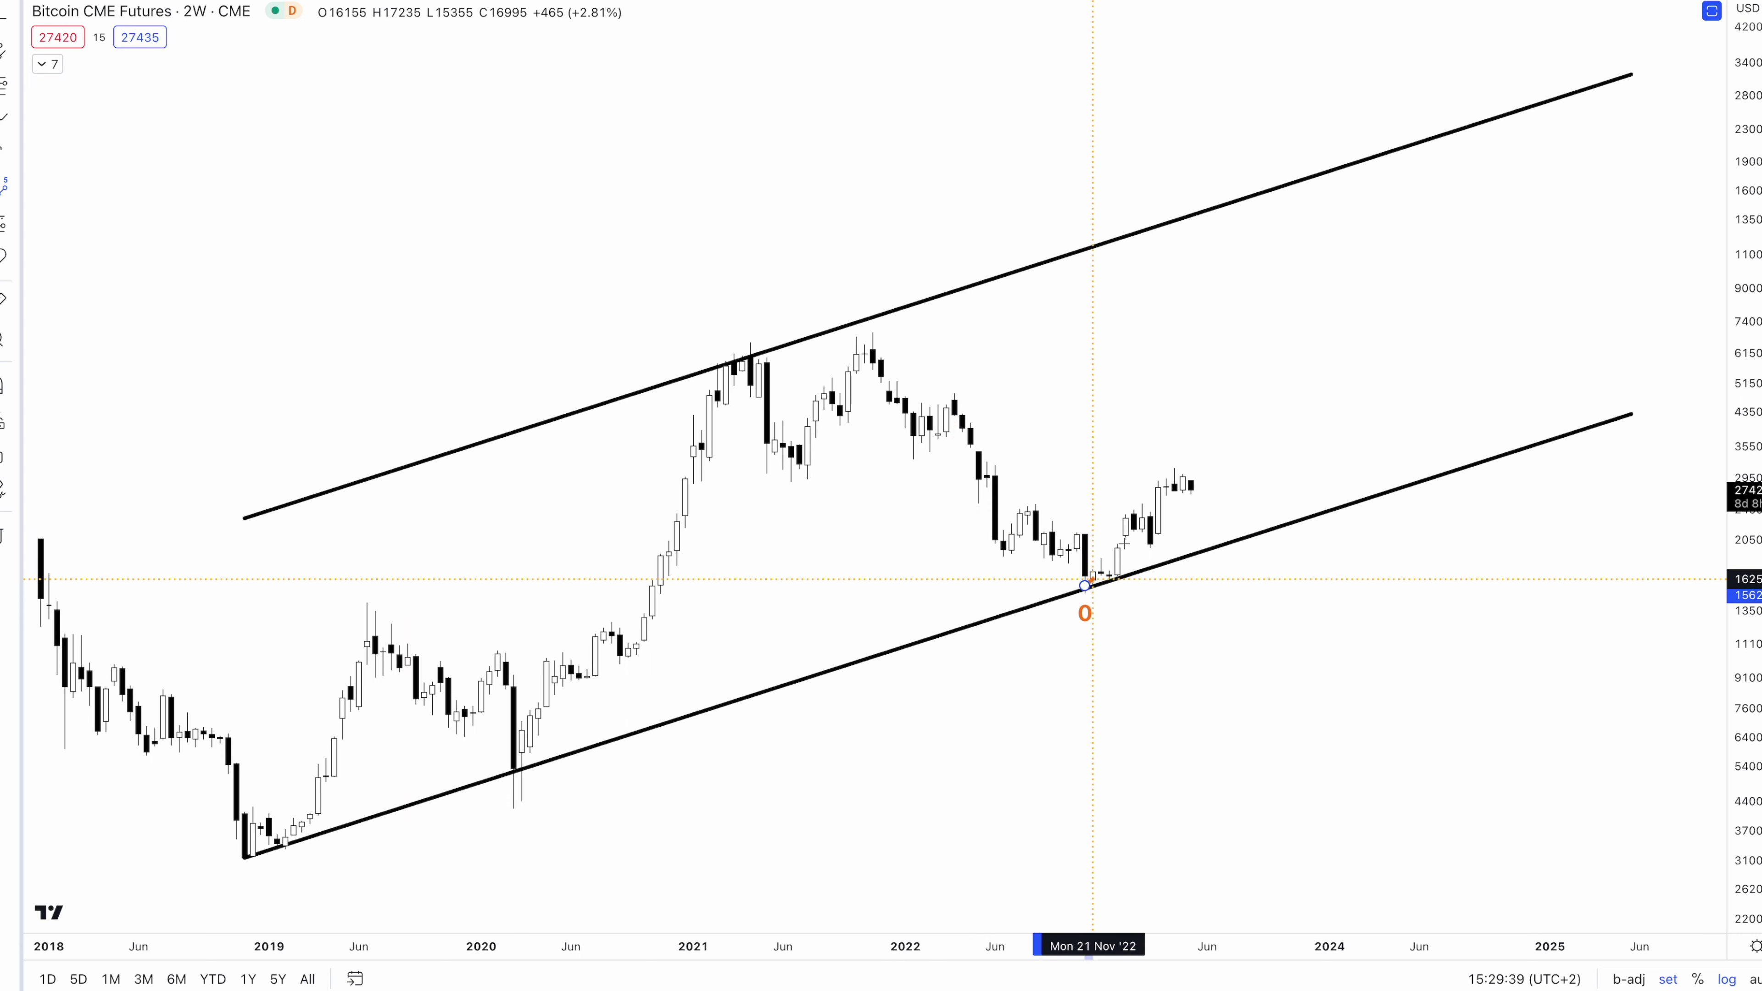
pyautogui.click(1174, 471)
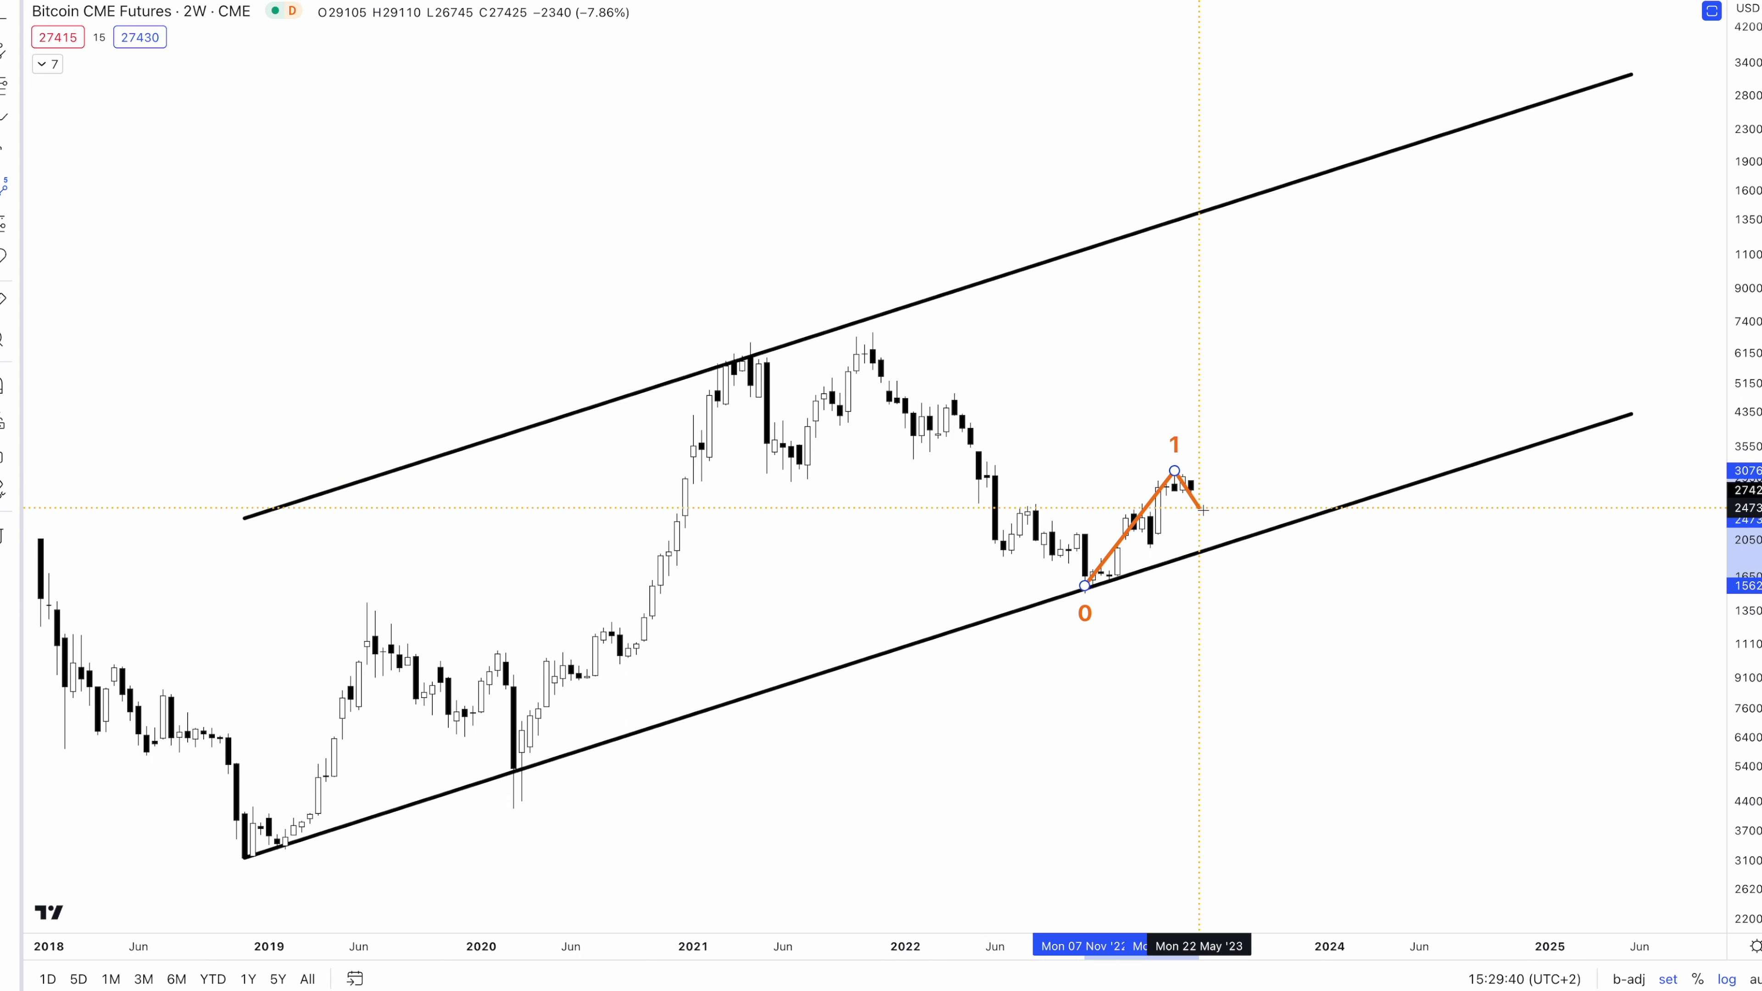
pyautogui.click(1207, 511)
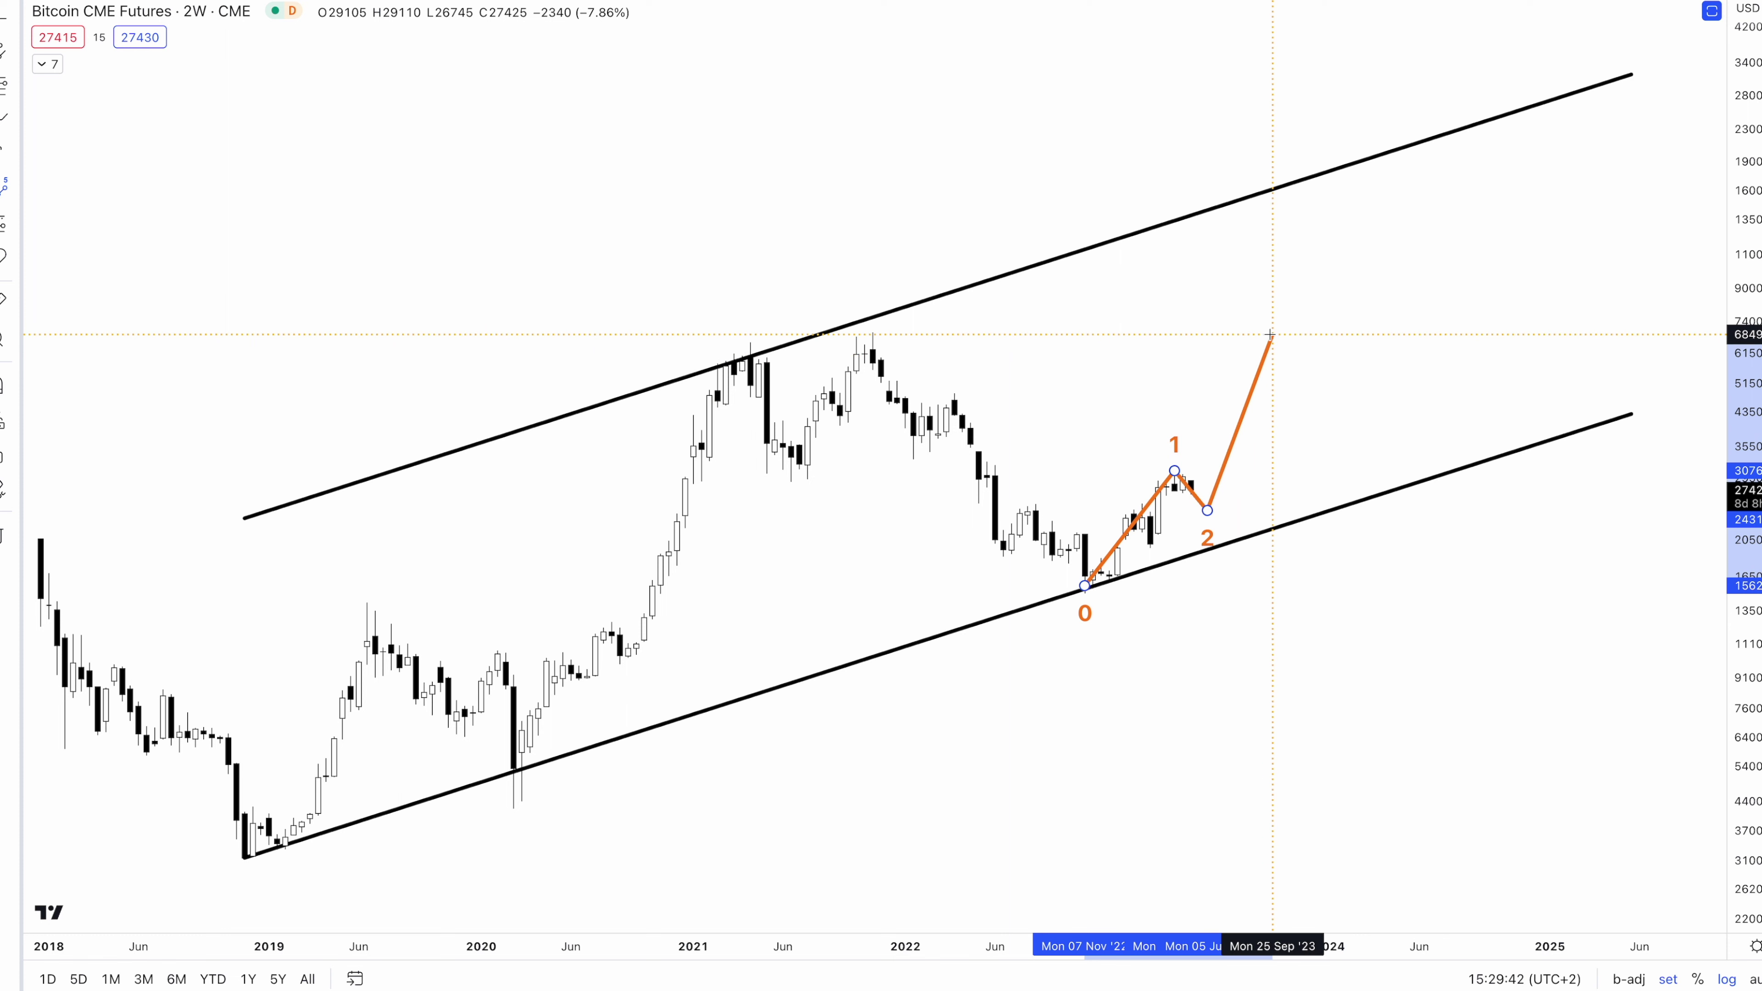
pyautogui.click(1280, 301)
pyautogui.click(1305, 336)
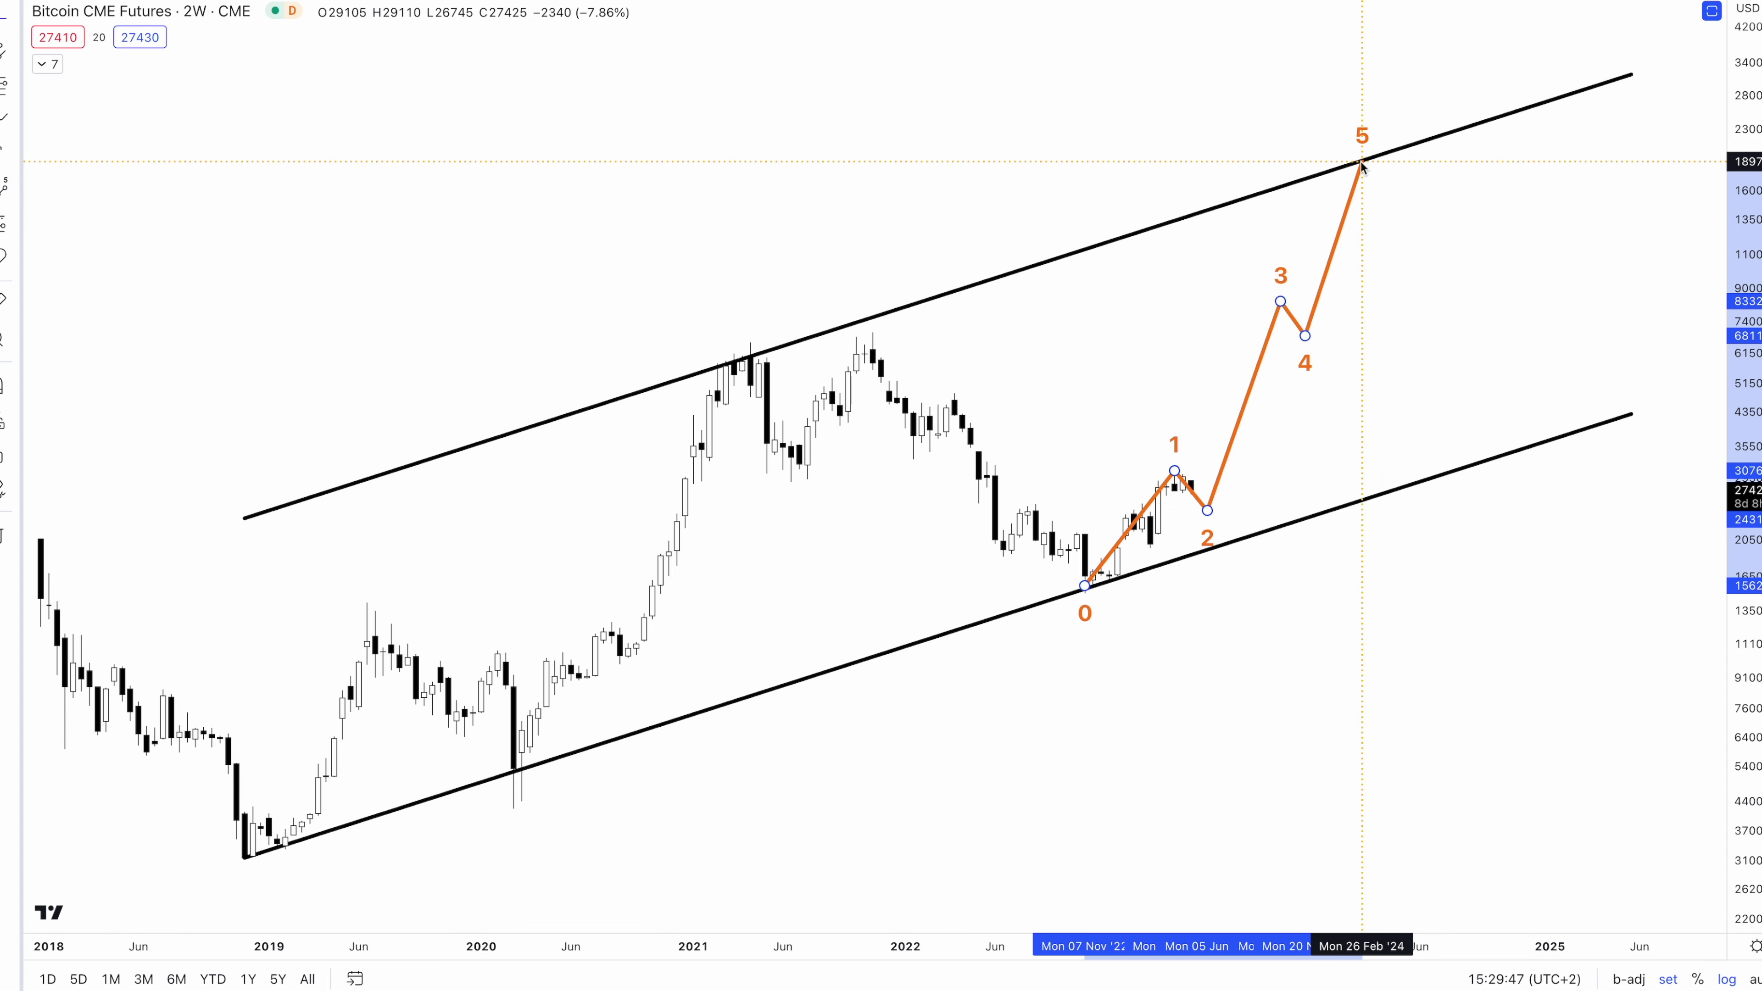
pyautogui.click(1283, 161)
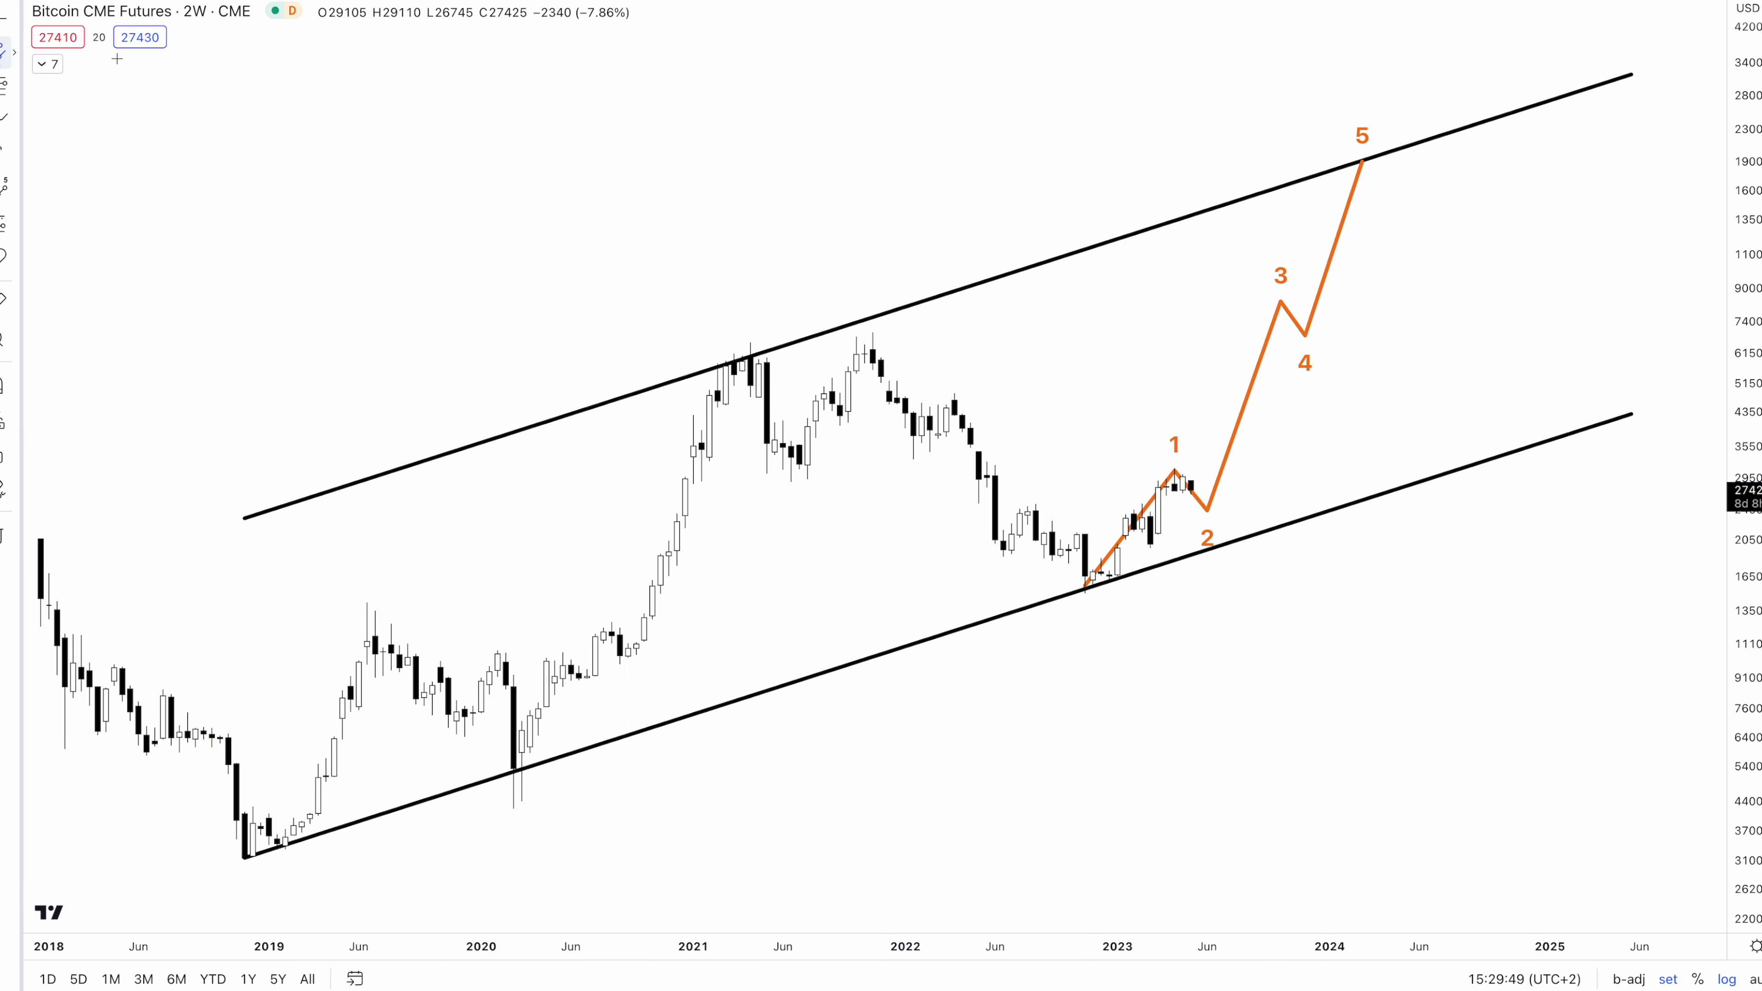
# Draw a steep parallel channel from wave 2 to the wave-5 peak, parallel through wave 3
pyautogui.click(1207, 515)
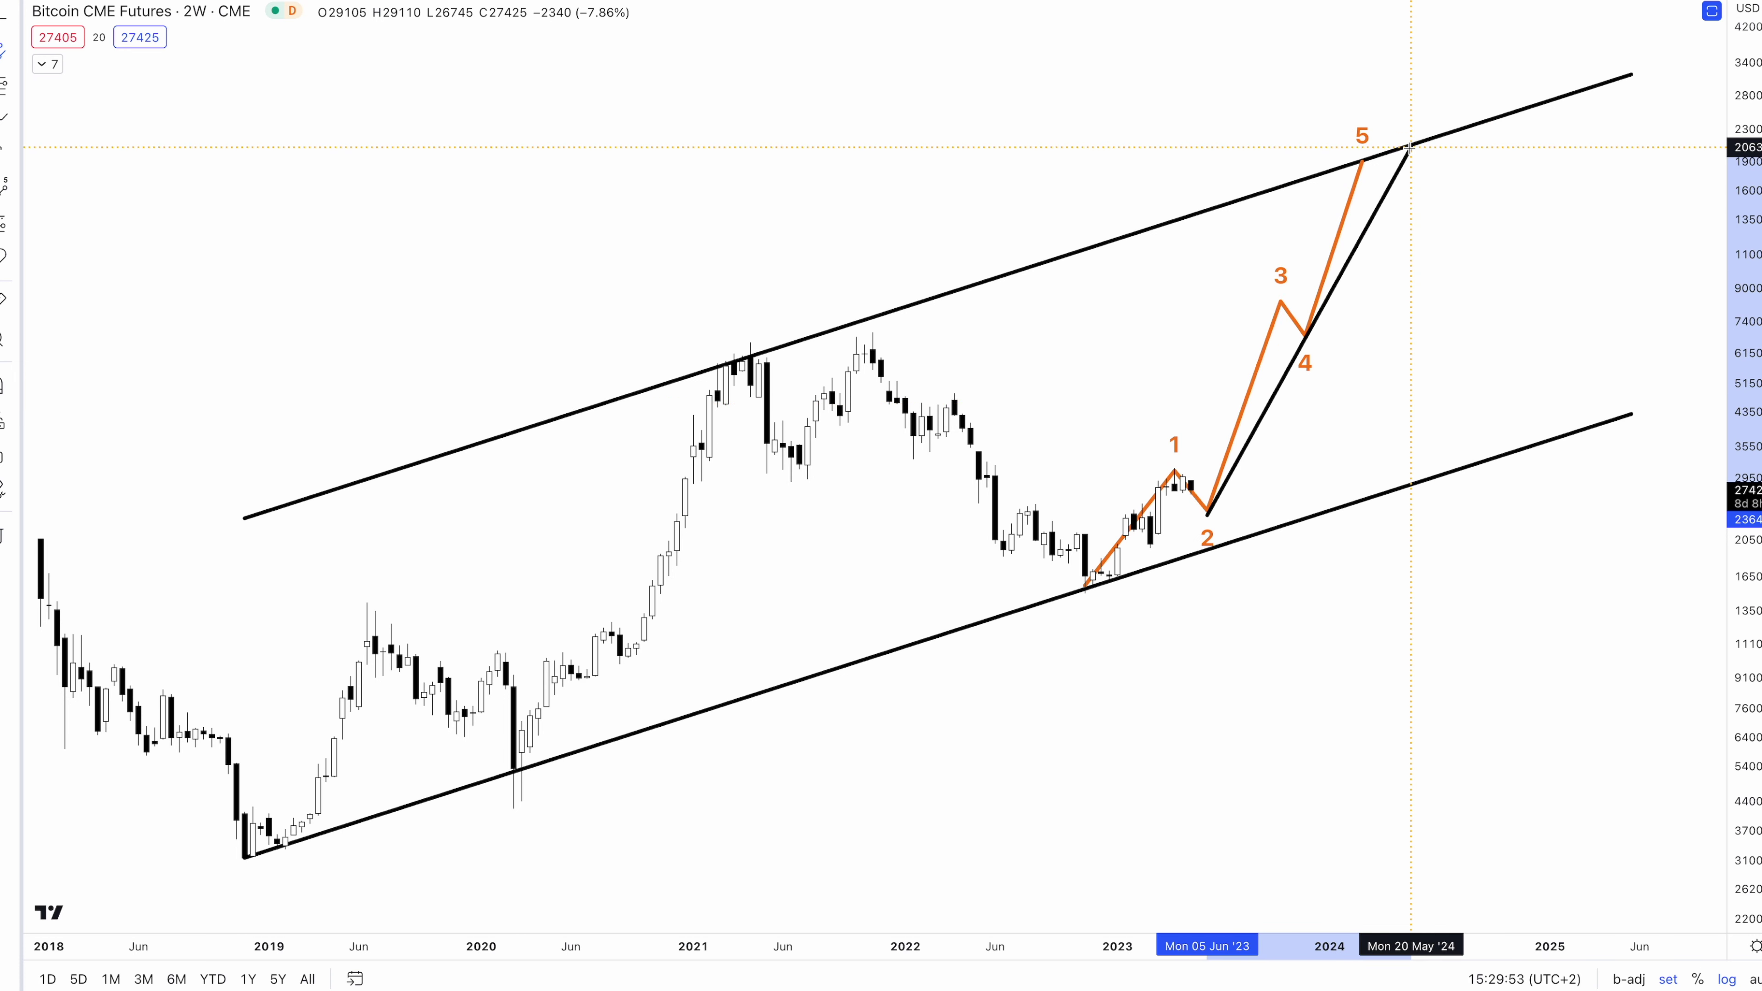
pyautogui.click(1412, 147)
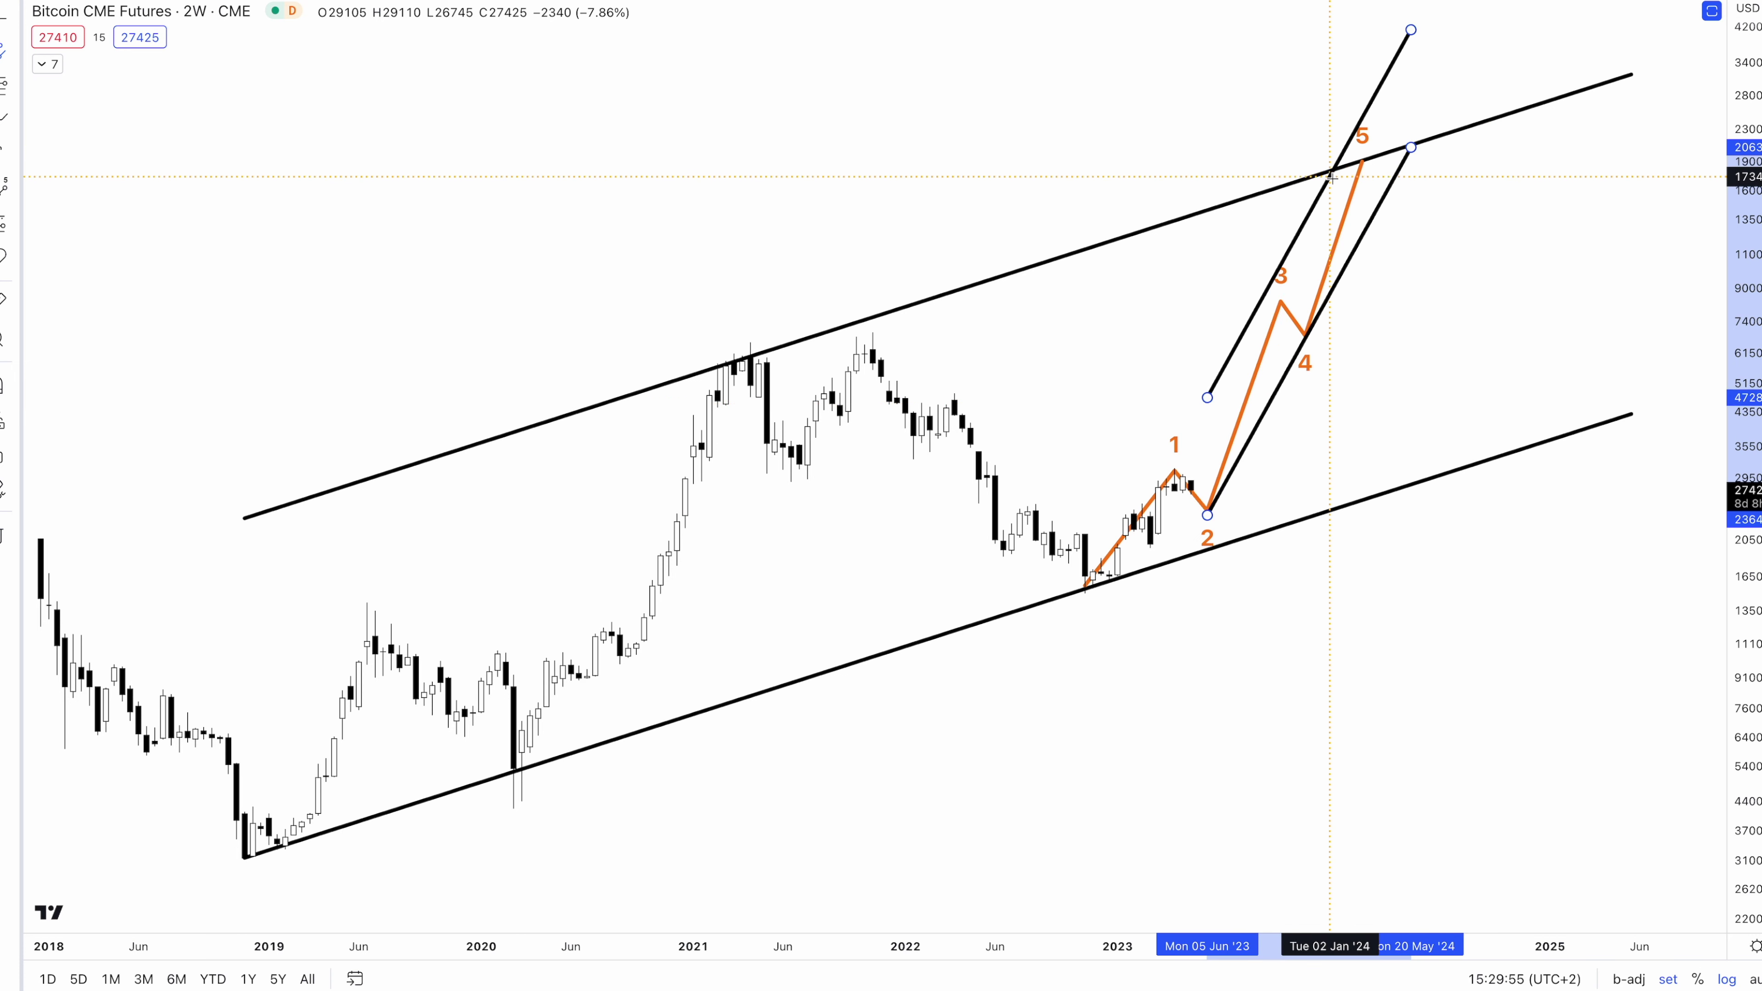
pyautogui.click(1337, 204)
pyautogui.click(1211, 97)
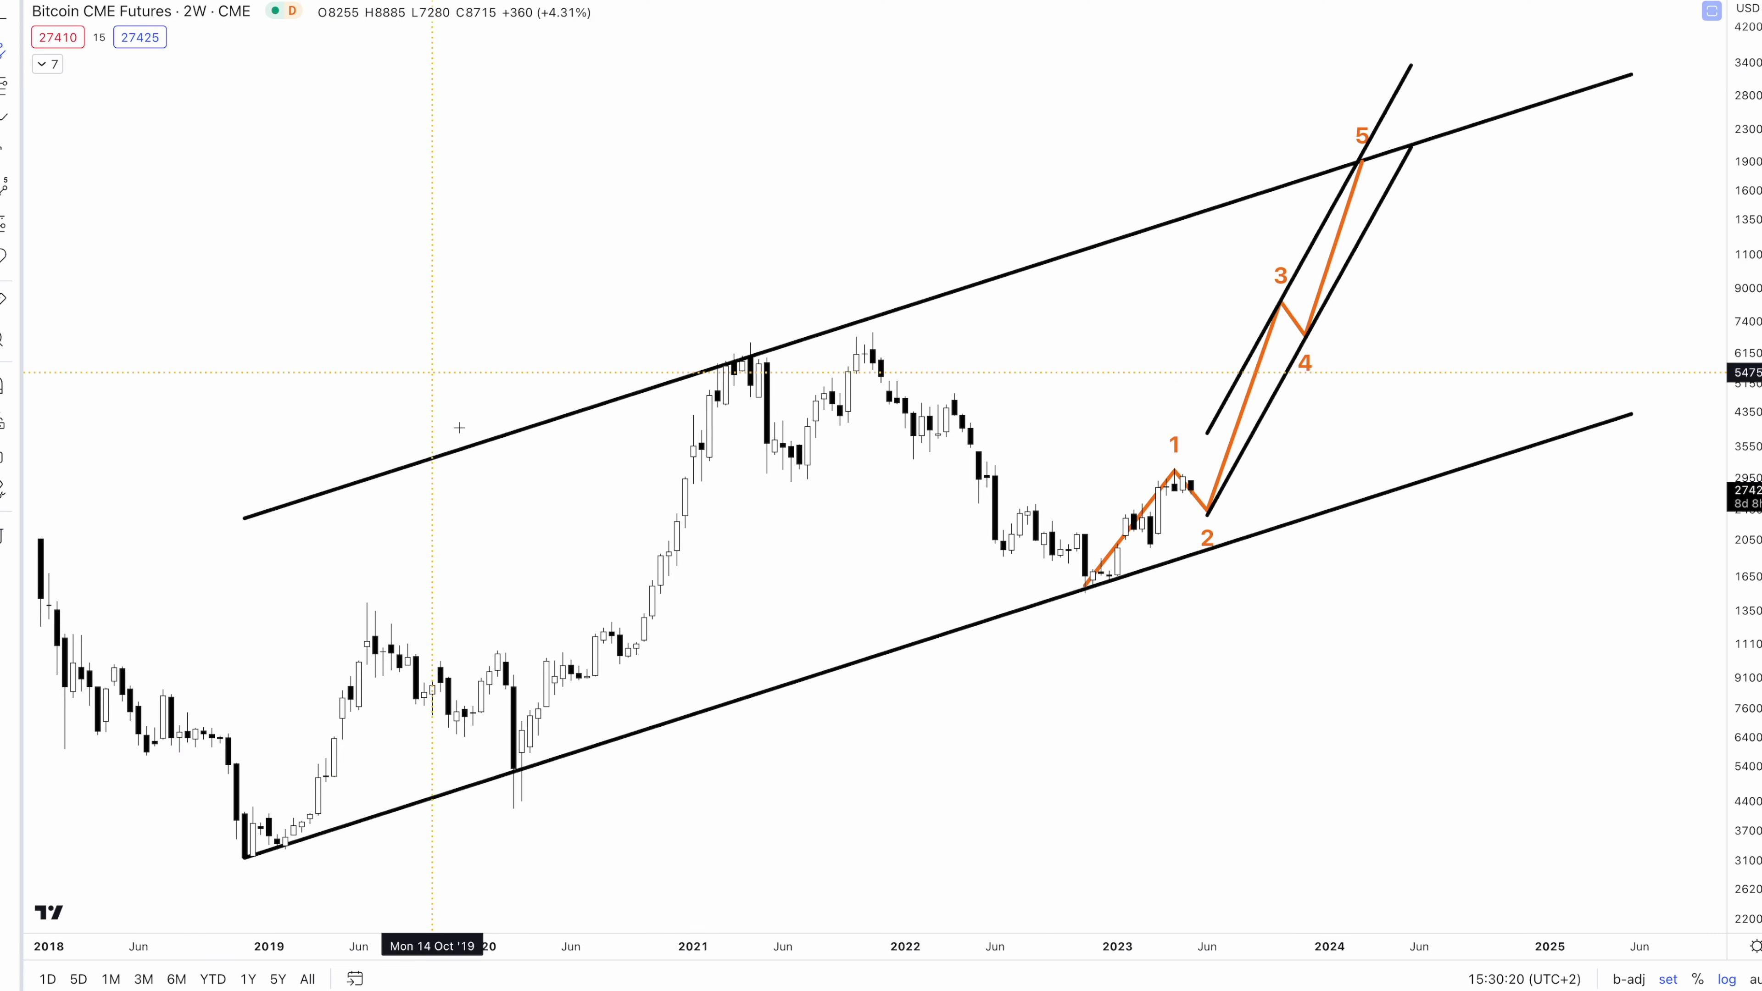
# Add steep parallel channels along the late-2020–early-2021 rally and the 2019 rally
pyautogui.click(644, 657)
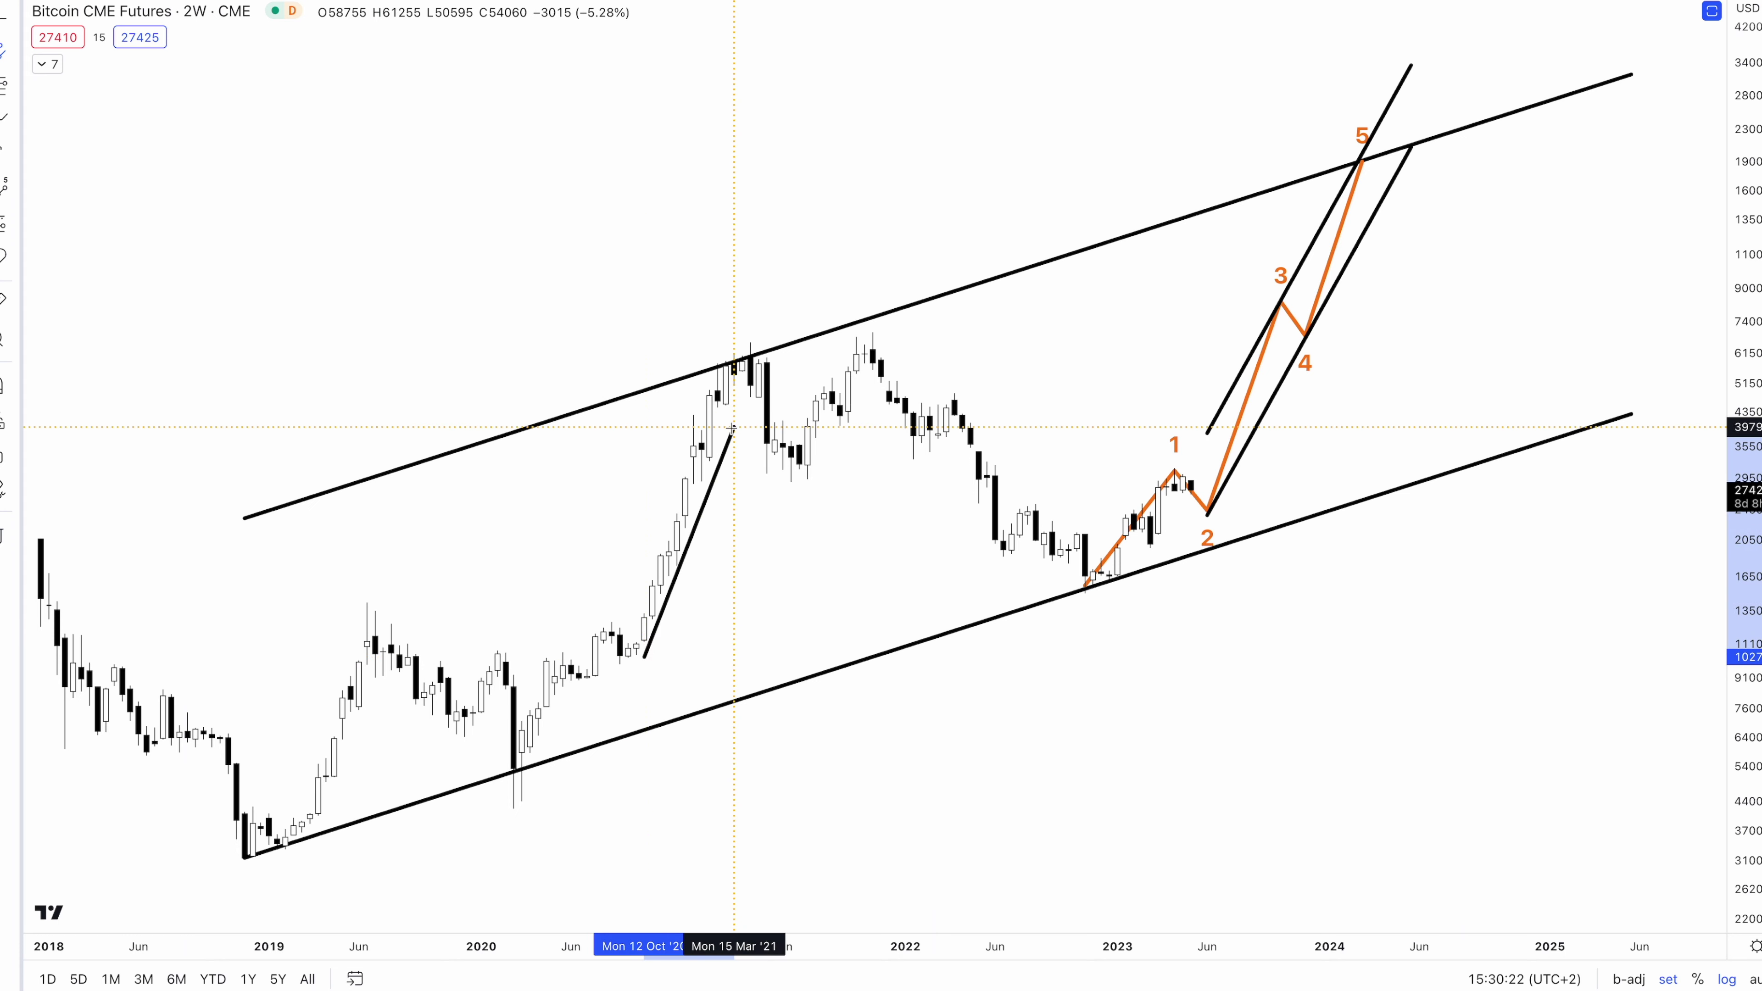
pyautogui.click(741, 368)
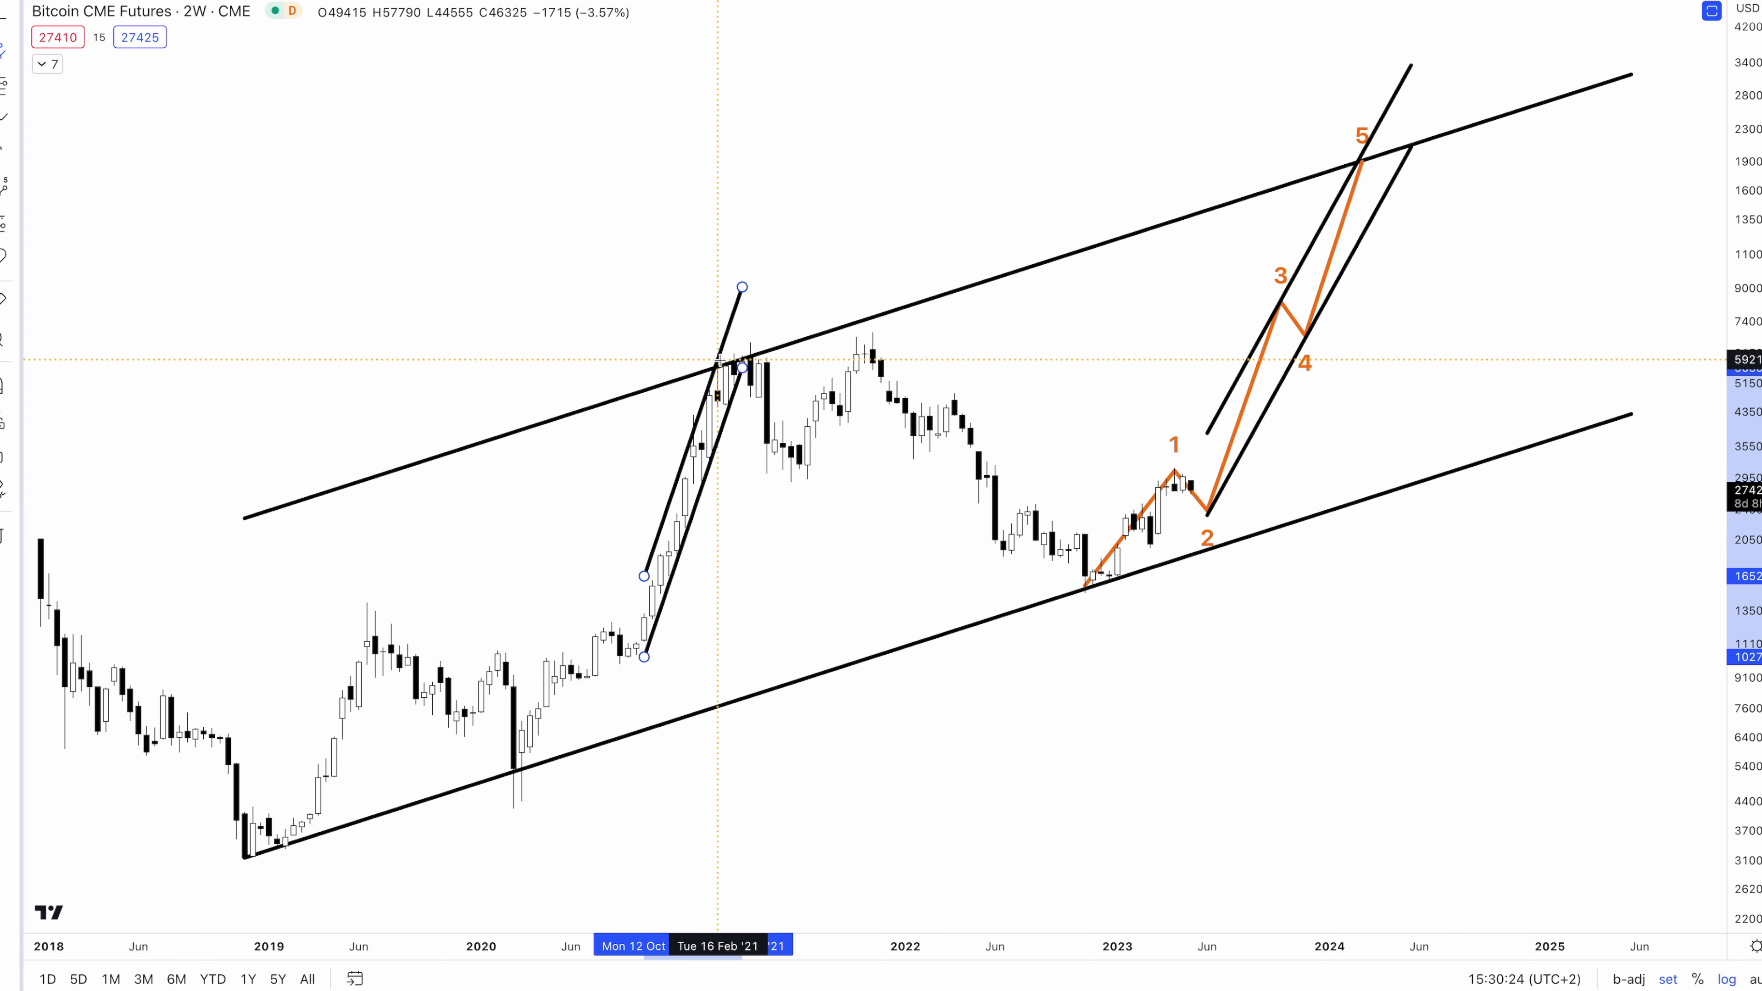
pyautogui.click(717, 360)
pyautogui.click(4, 62)
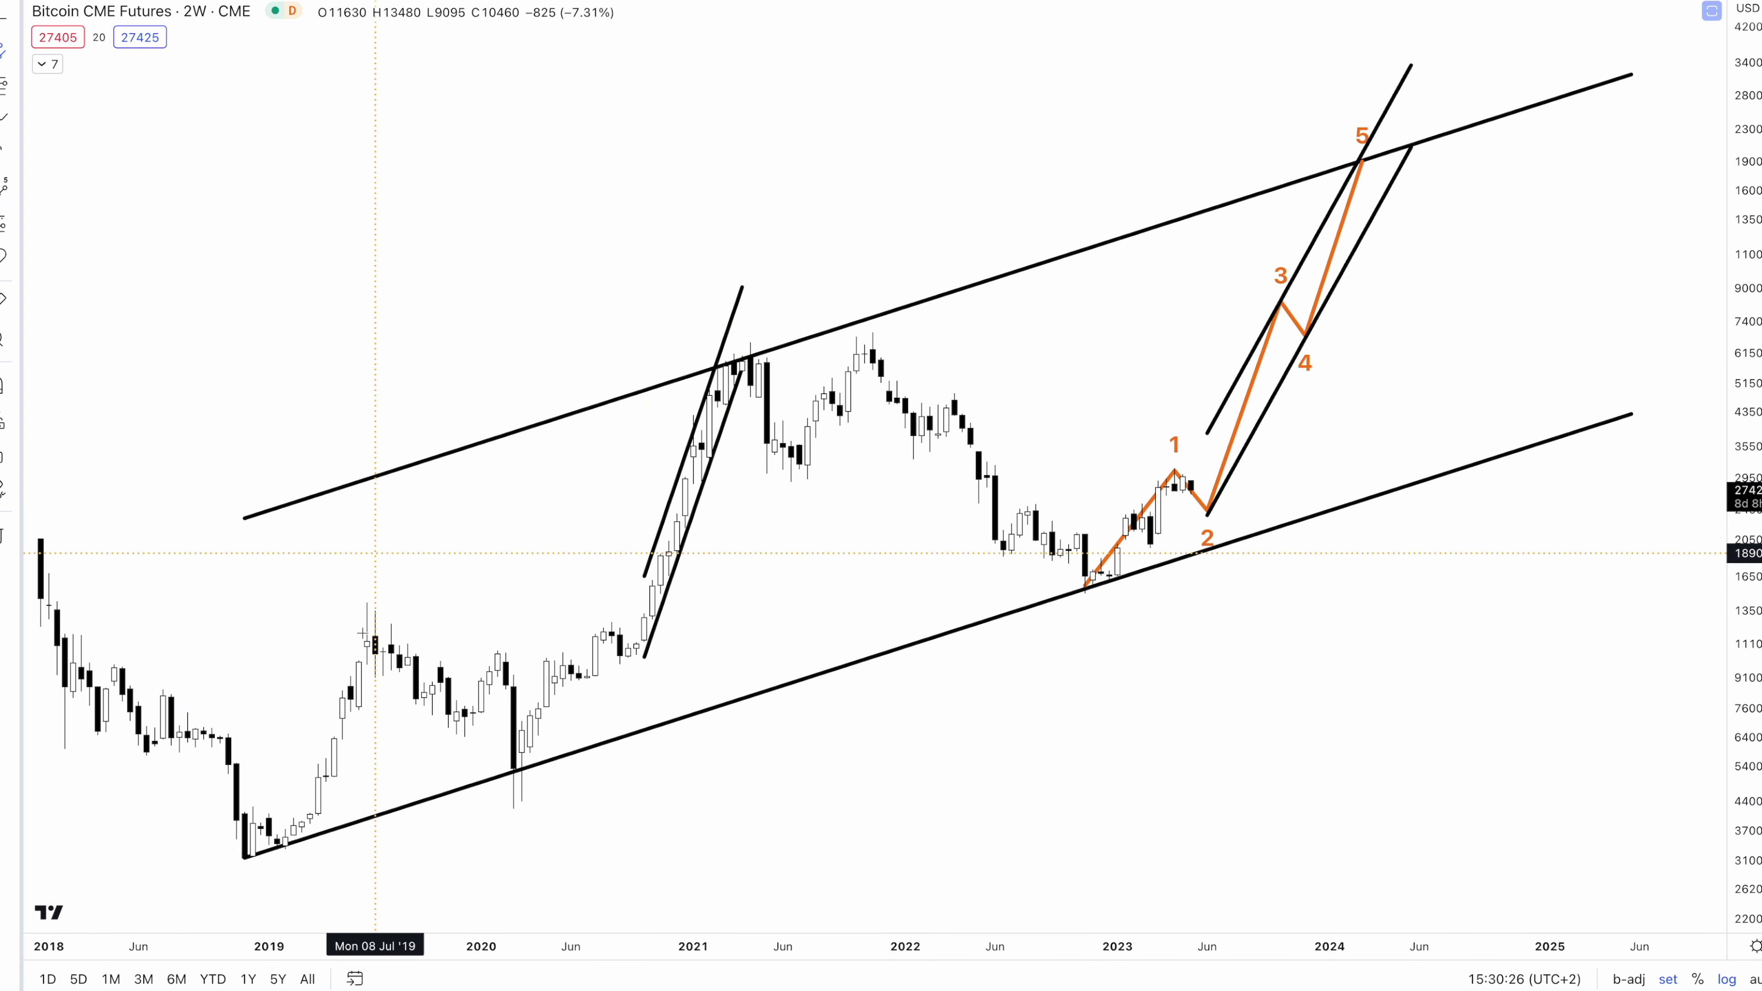
pyautogui.click(318, 833)
pyautogui.click(391, 617)
pyautogui.click(368, 608)
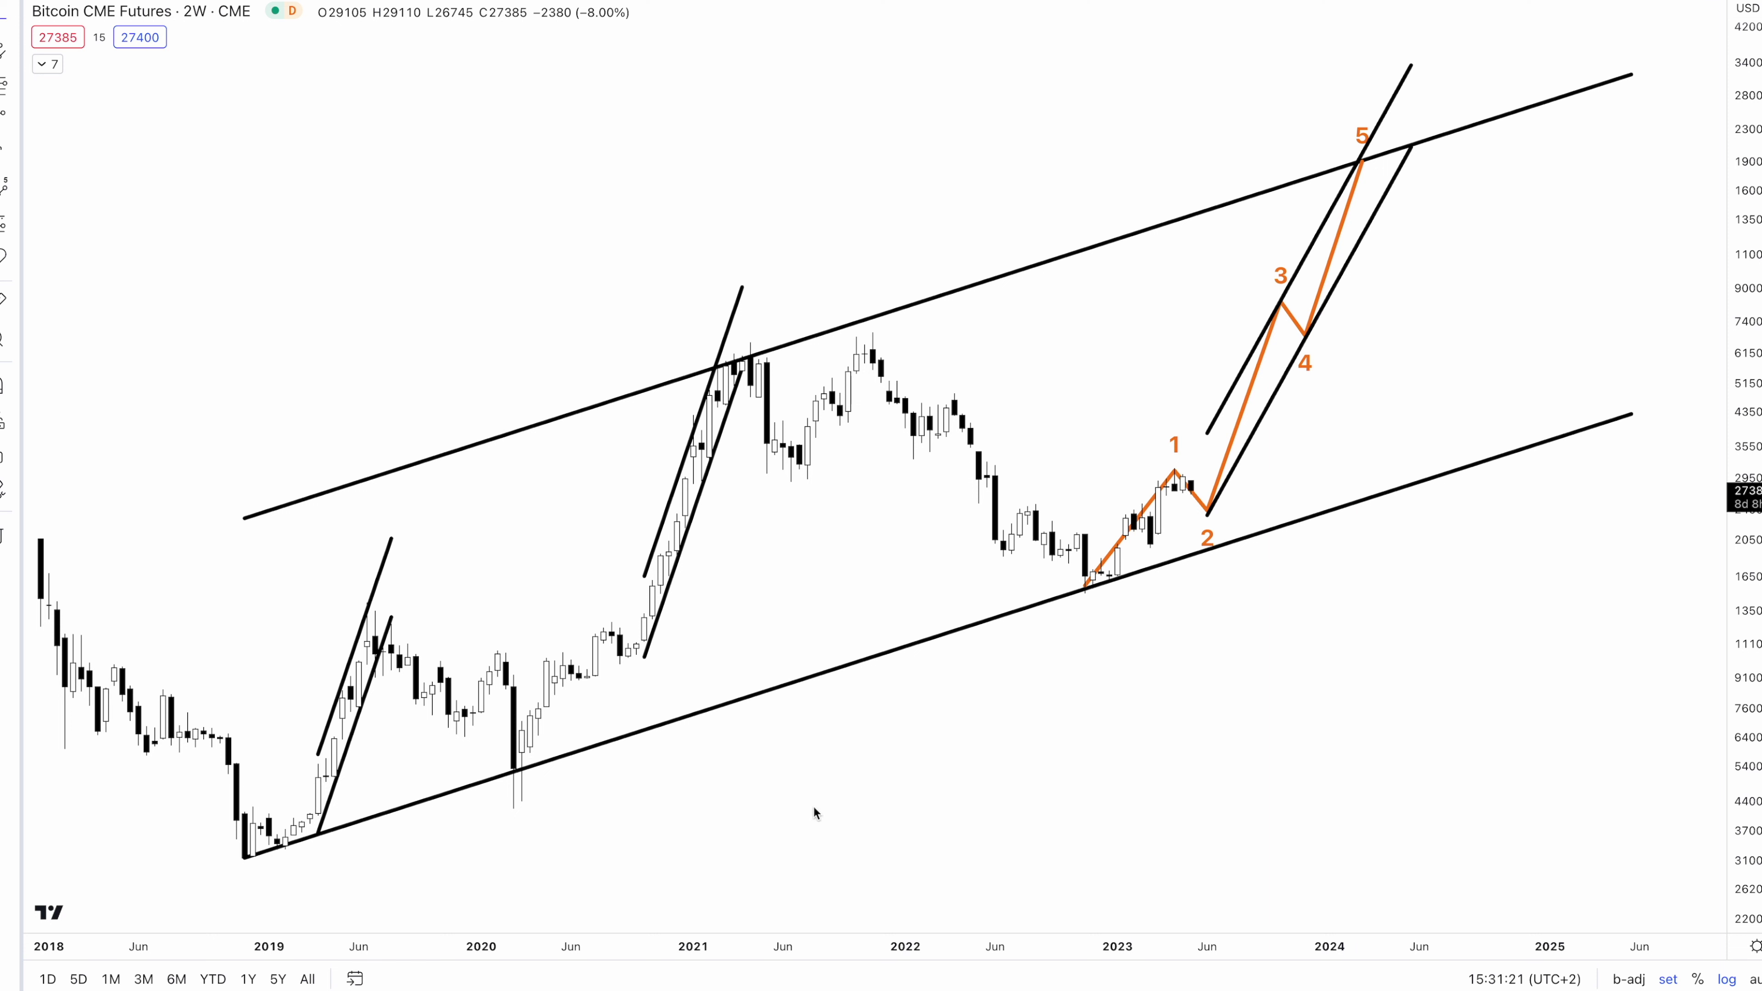
# Draw a dashed arc from the mid-2019 high to the 2021 top, bending through the 2020 lows
pyautogui.click(358, 637)
pyautogui.click(742, 360)
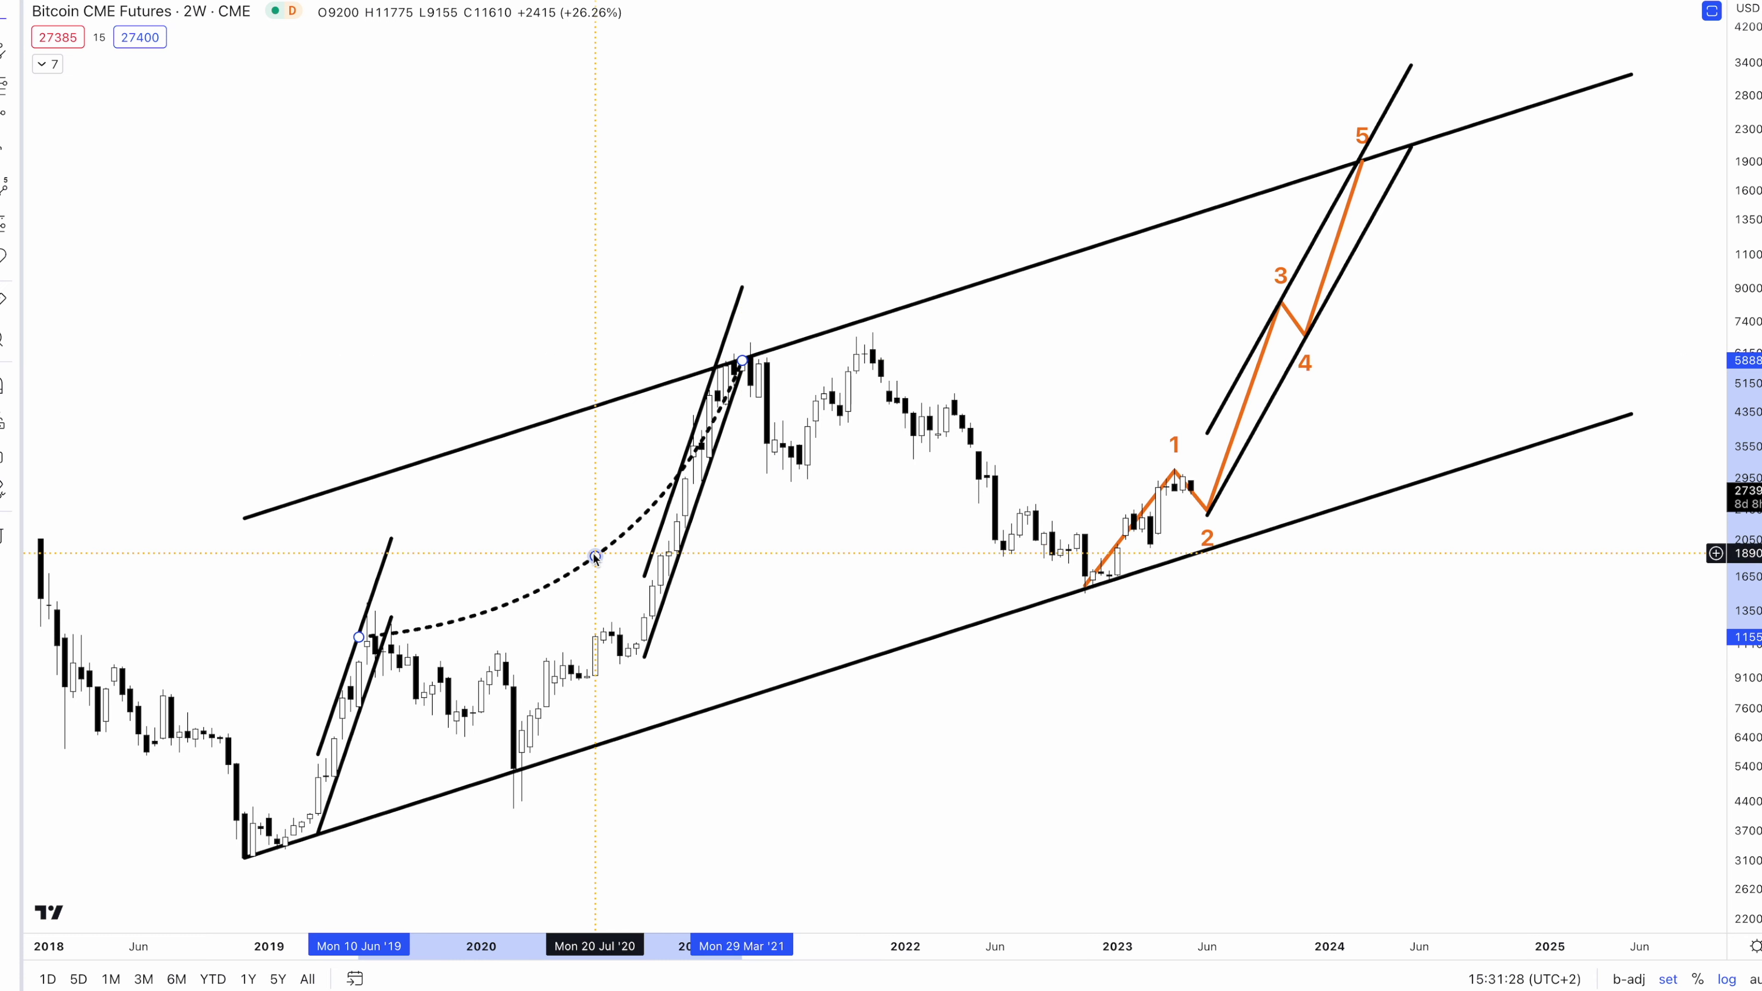
pyautogui.click(582, 728)
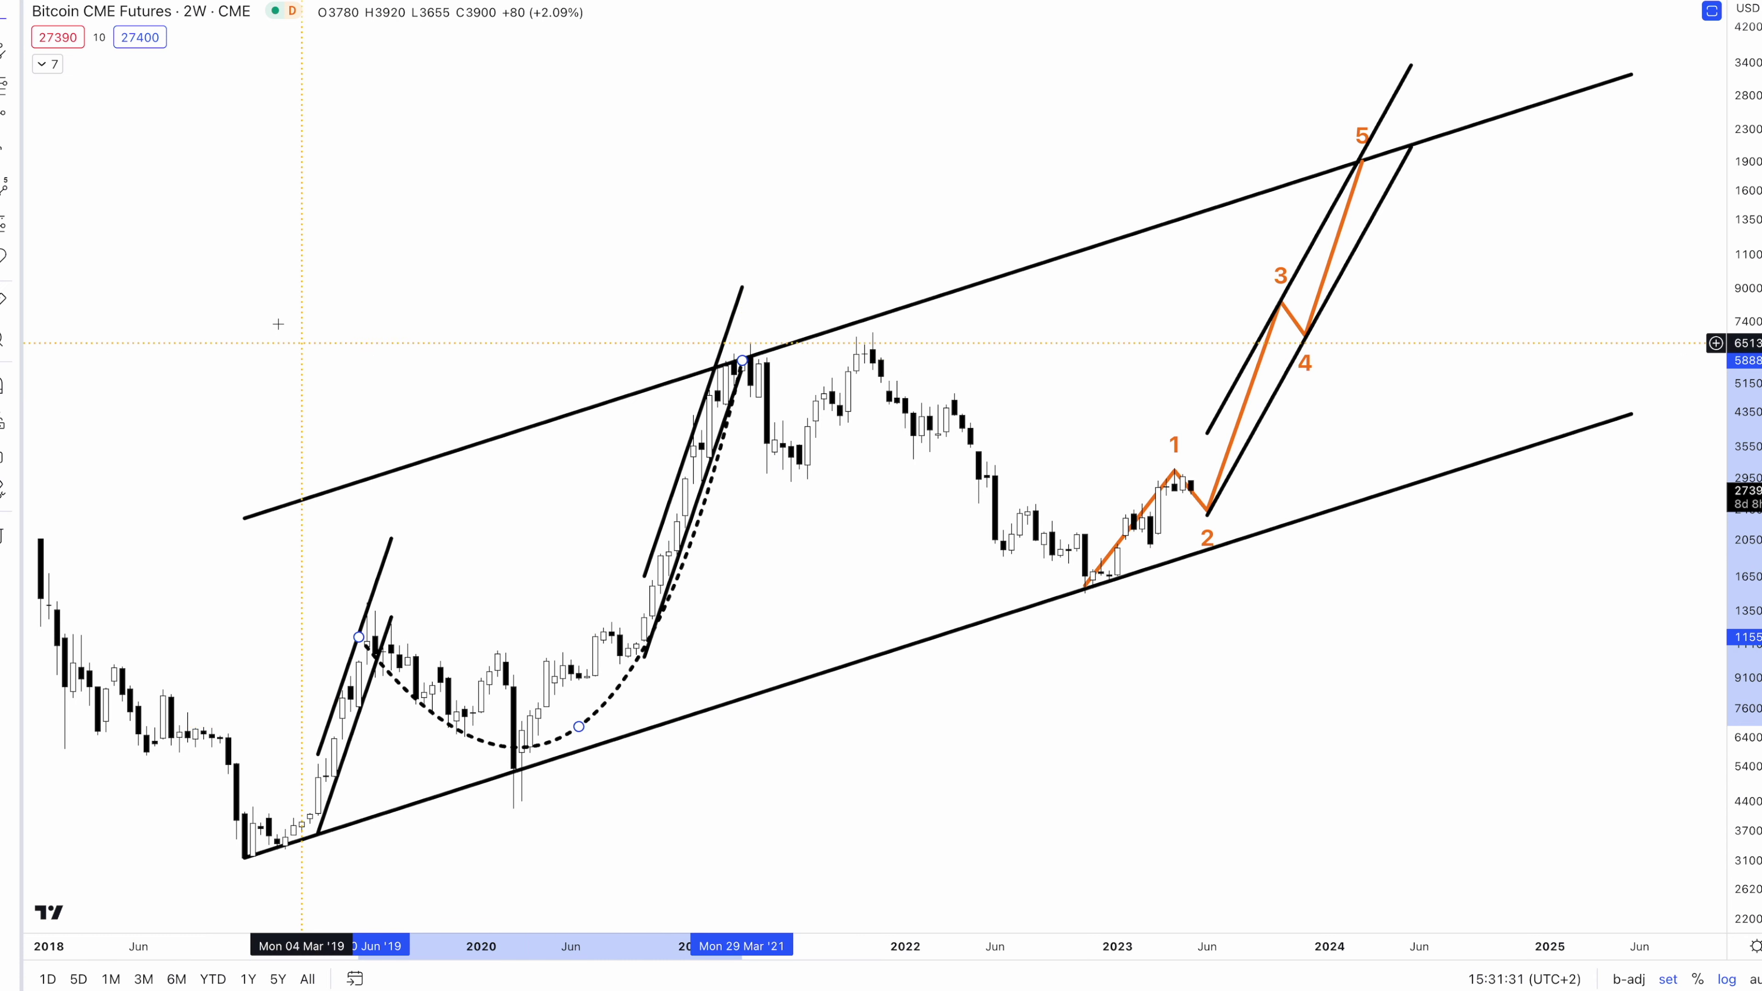
# Draw a second dashed arc from the 2021 top to the projected wave-5 peak
pyautogui.click(709, 393)
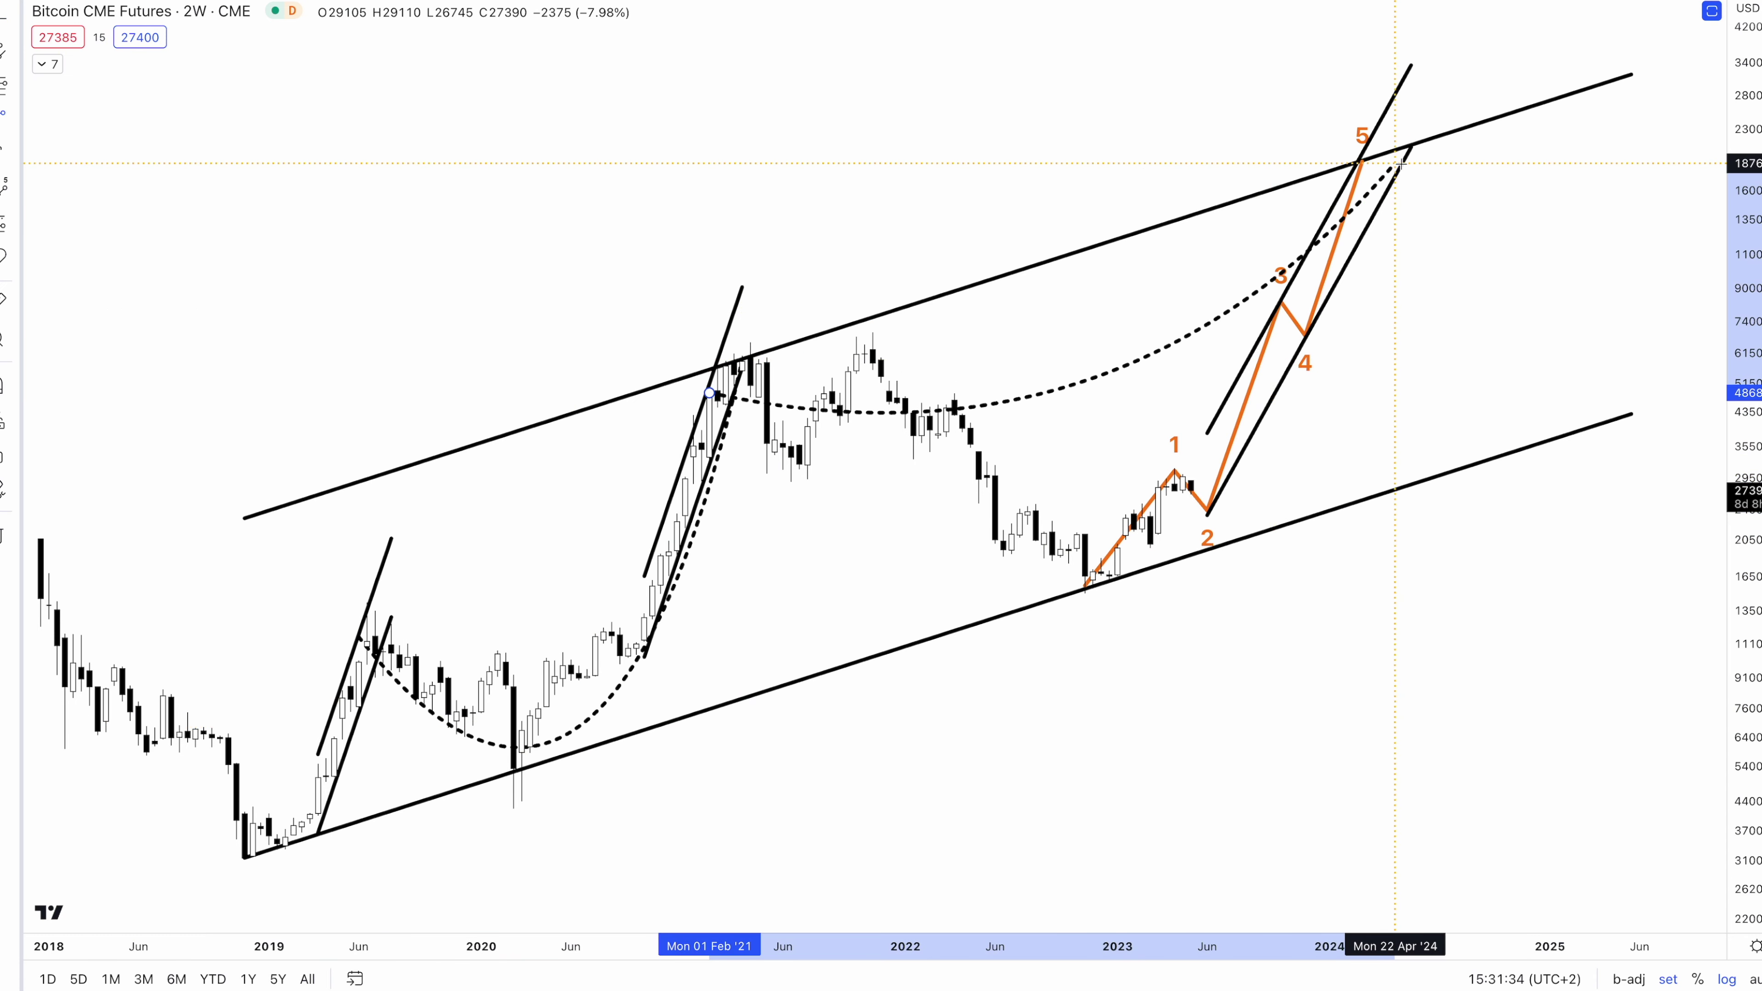
pyautogui.click(1404, 149)
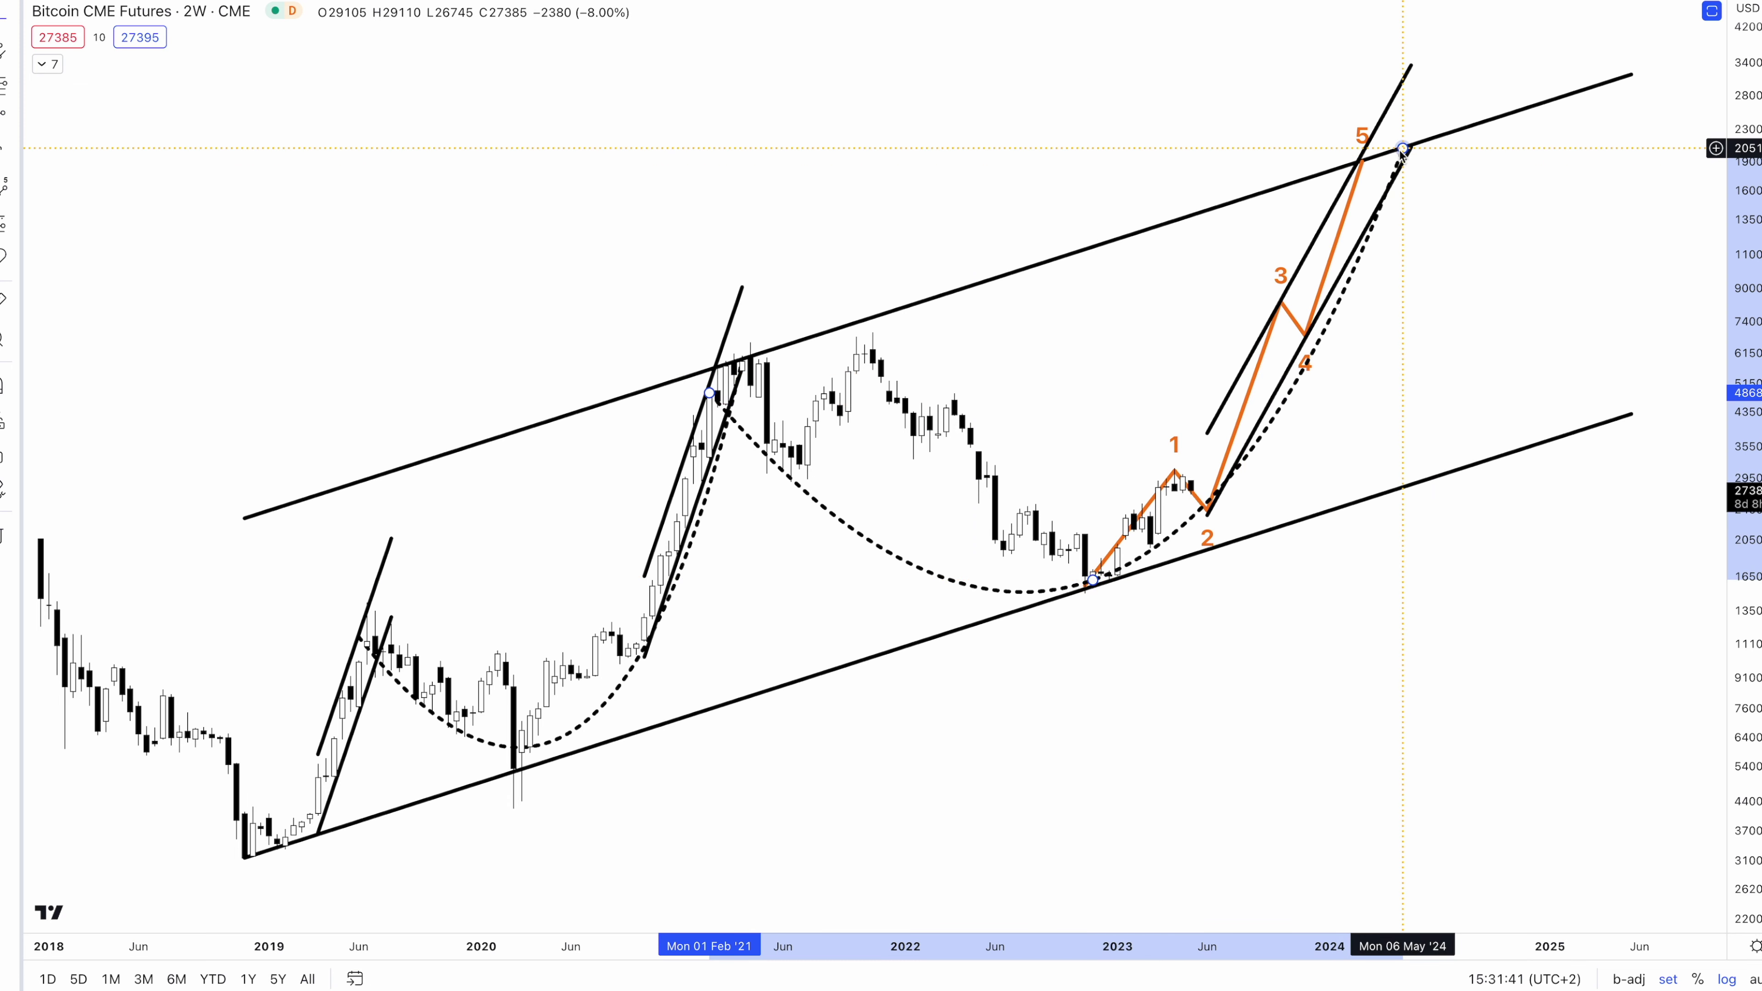
pyautogui.moveTo(1403, 149); pyautogui.dragTo(1377, 146)
pyautogui.press('Escape')
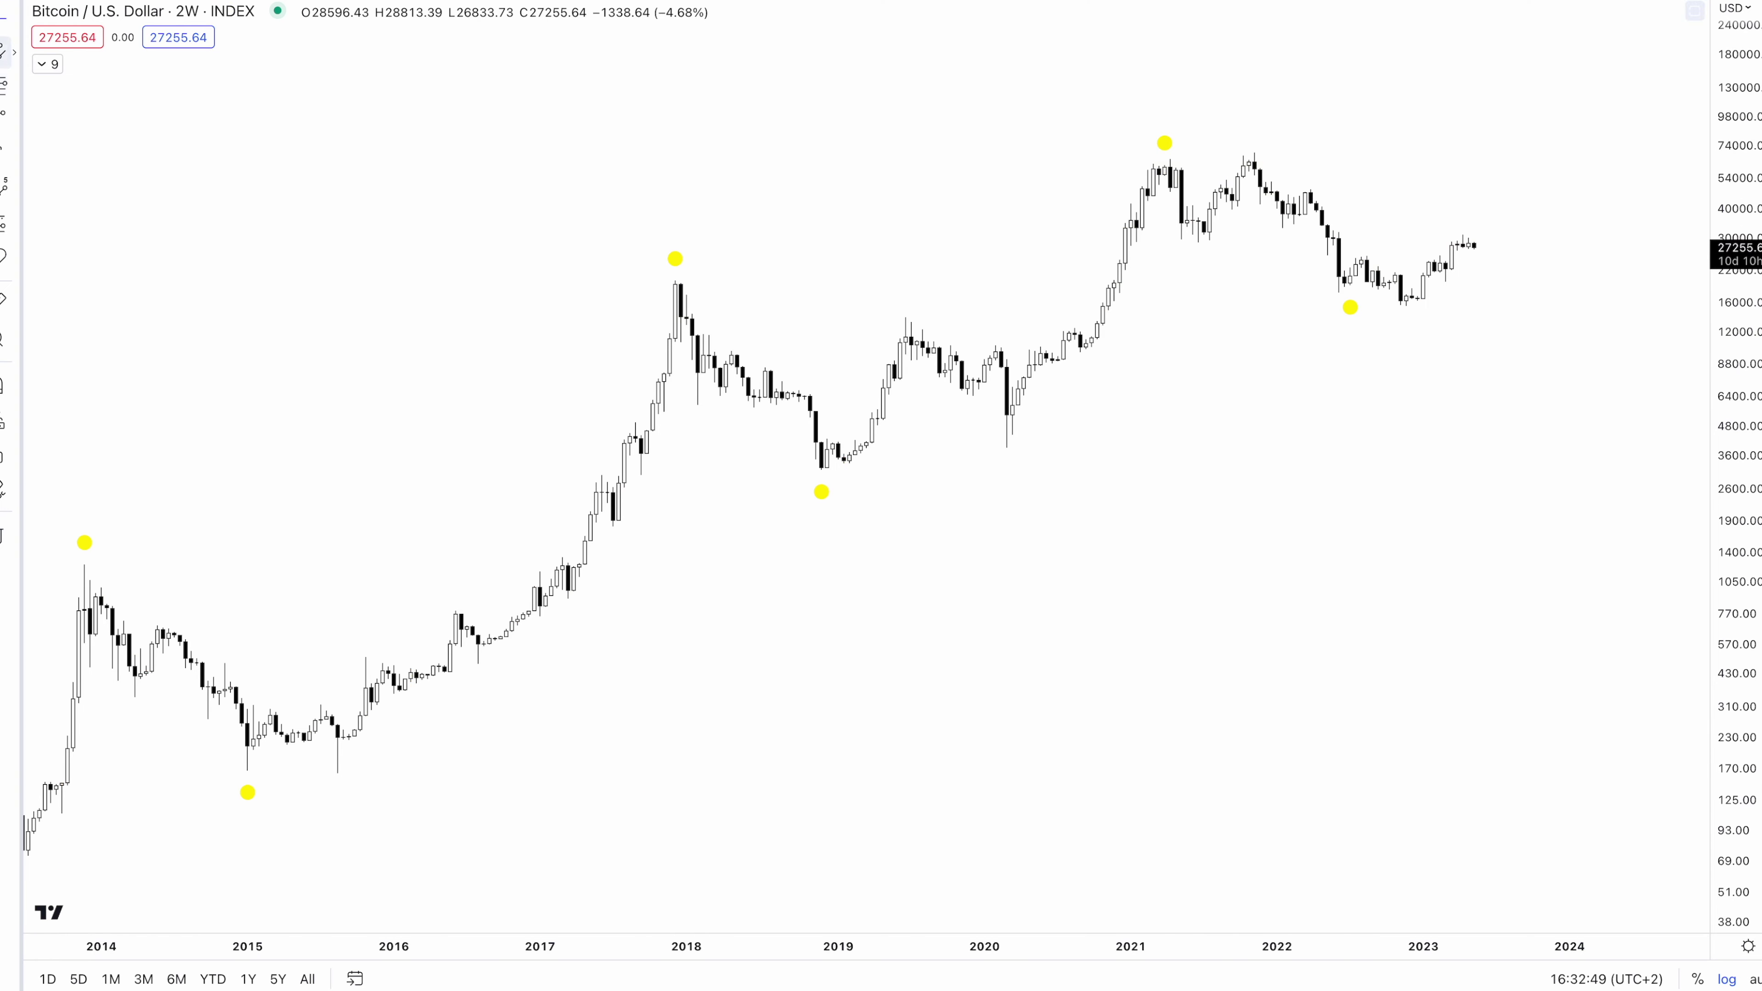
# Briefly toggle Raging Bull candle colouring, leave it hidden, and make the yellow Trend Wrangler line visible
pyautogui.click(43, 67)
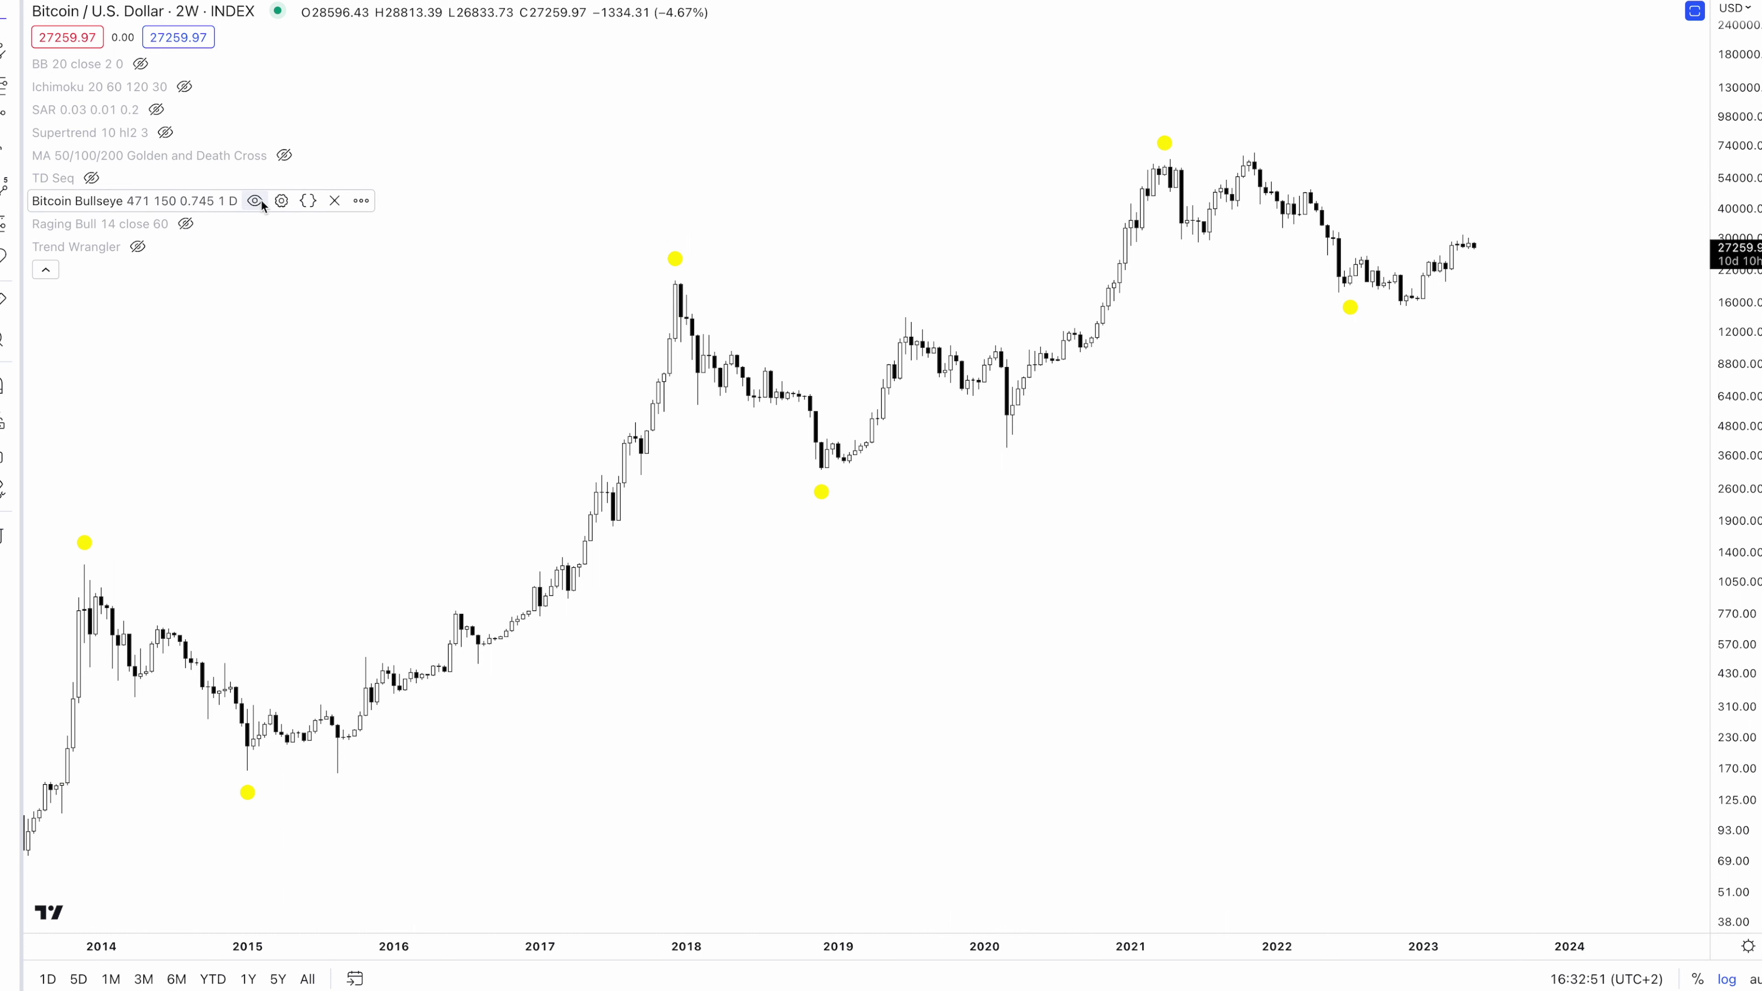
pyautogui.click(186, 224)
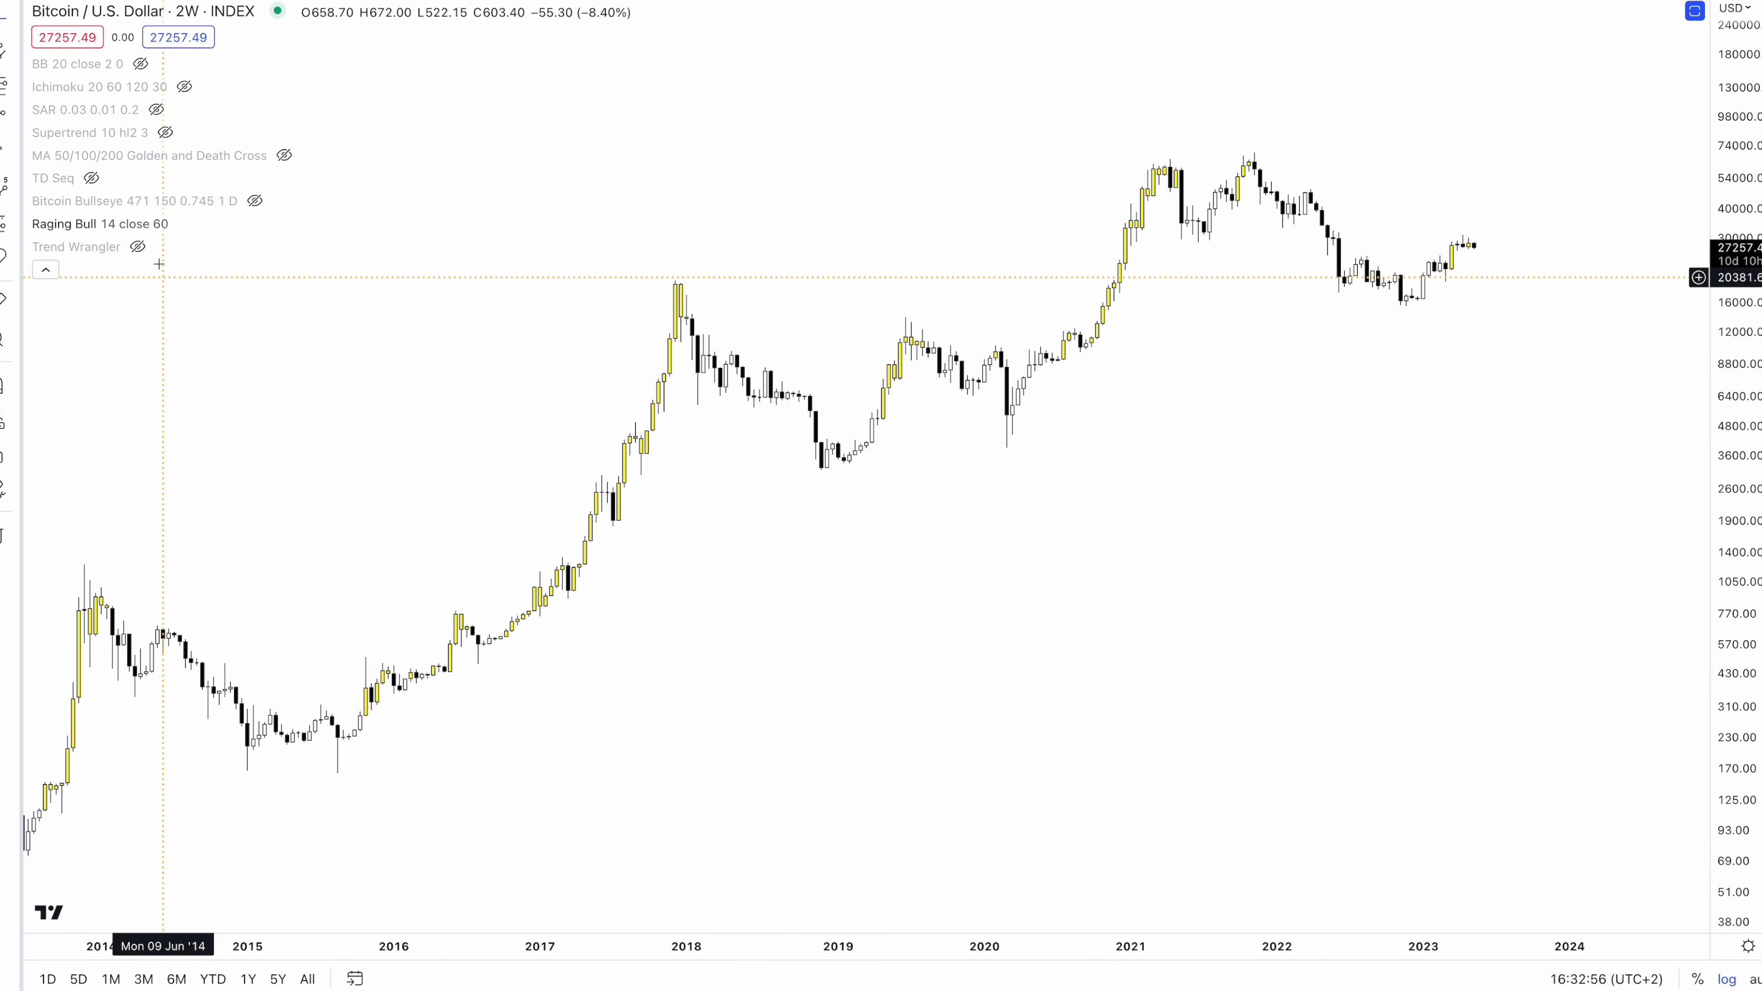
pyautogui.click(186, 224)
pyautogui.click(137, 246)
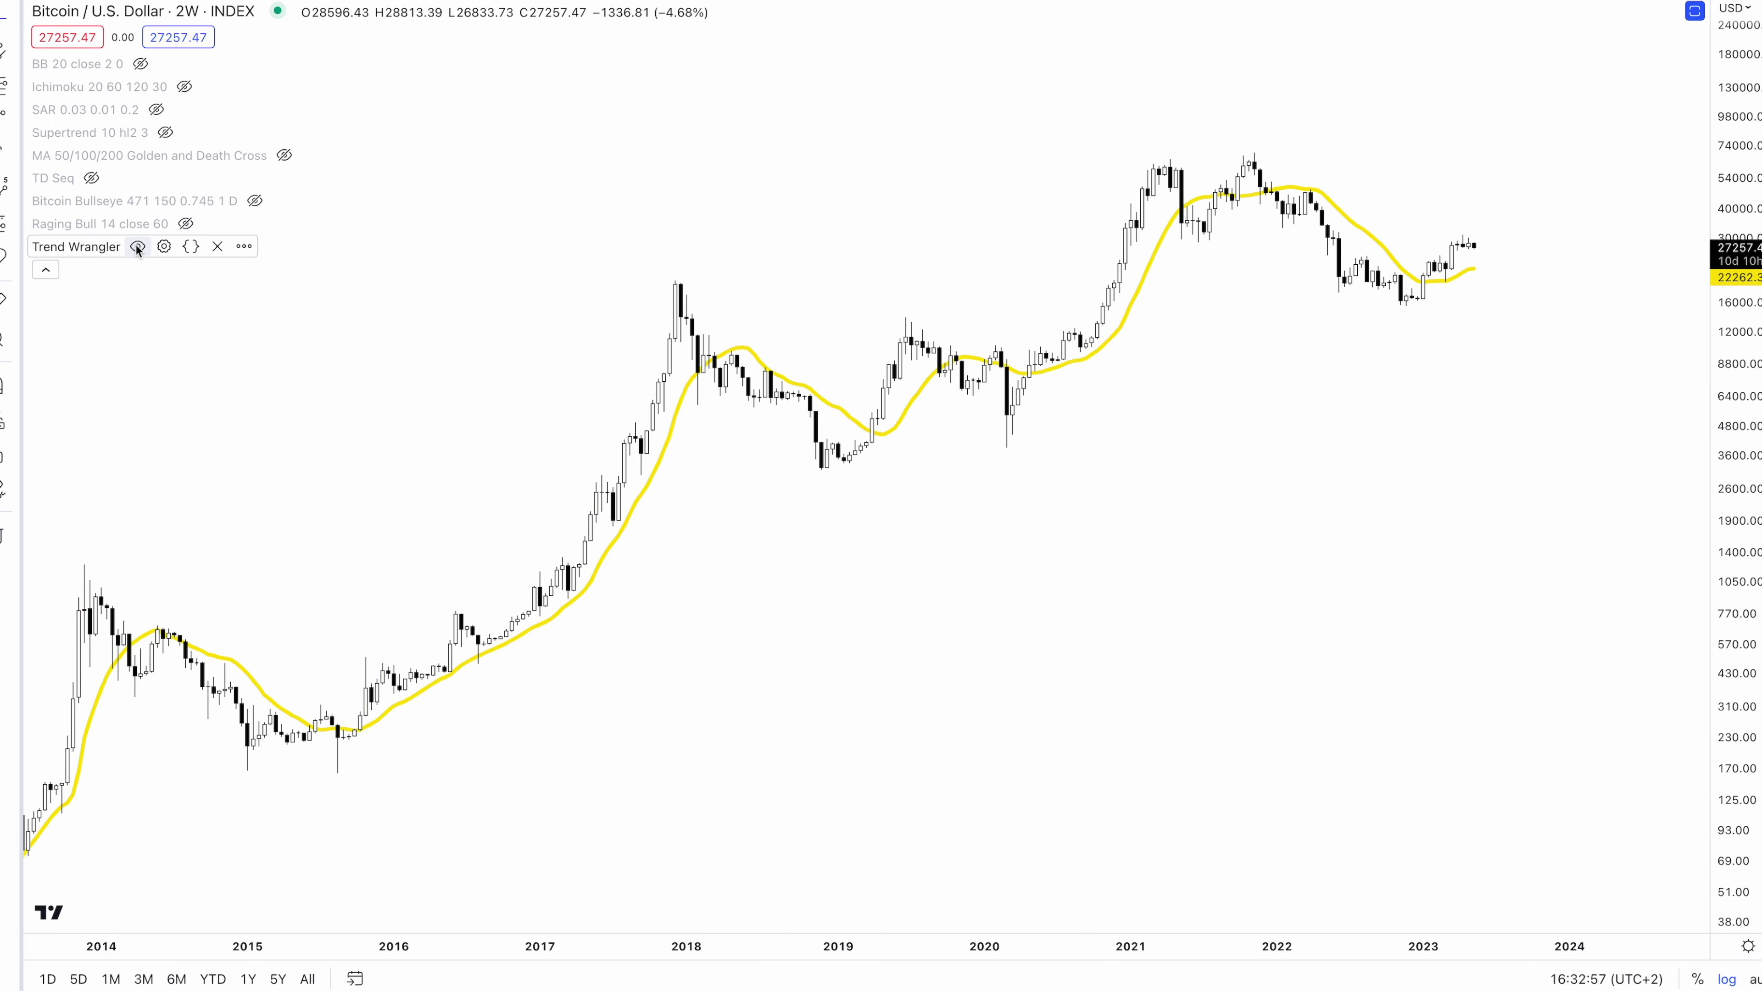